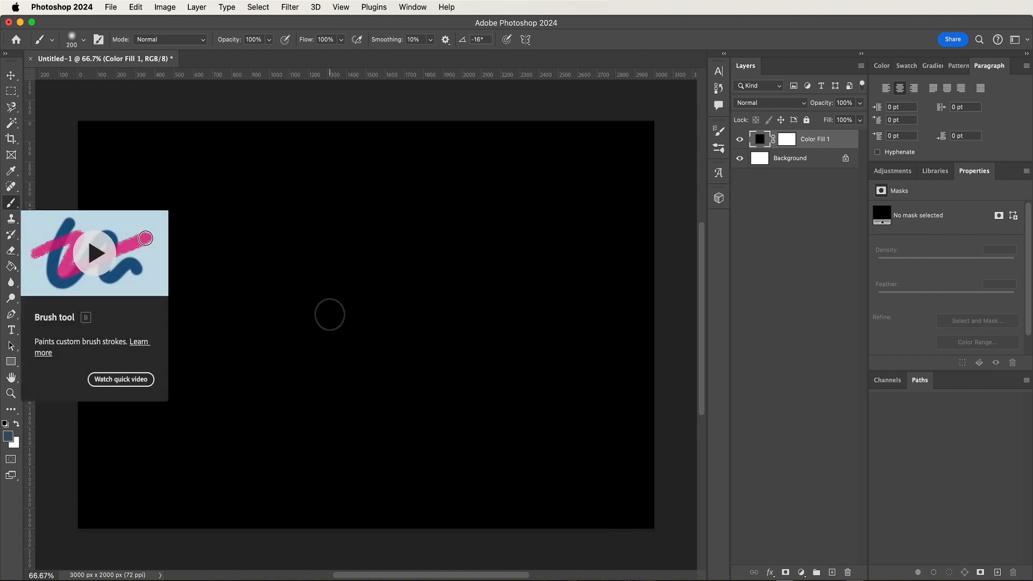
# Enlarge the soft round Brush tool tip to 2000 px
pyautogui.press(']')
pyautogui.press(']')
pyautogui.press(']')
pyautogui.press(']')
pyautogui.press(']')
pyautogui.press(']')
pyautogui.press(']')
pyautogui.press(']')
pyautogui.press(']')
pyautogui.press(']')
pyautogui.press(']')
pyautogui.press(']')
pyautogui.press(']')
pyautogui.press(']')
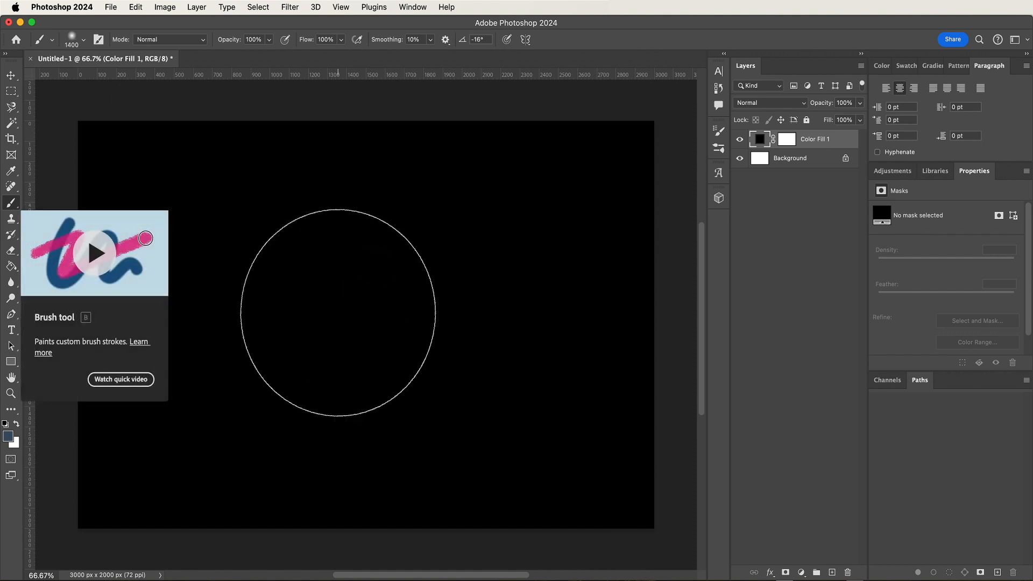
# Set the foreground color to dark teal, hex 324744
pyautogui.click(8, 435)
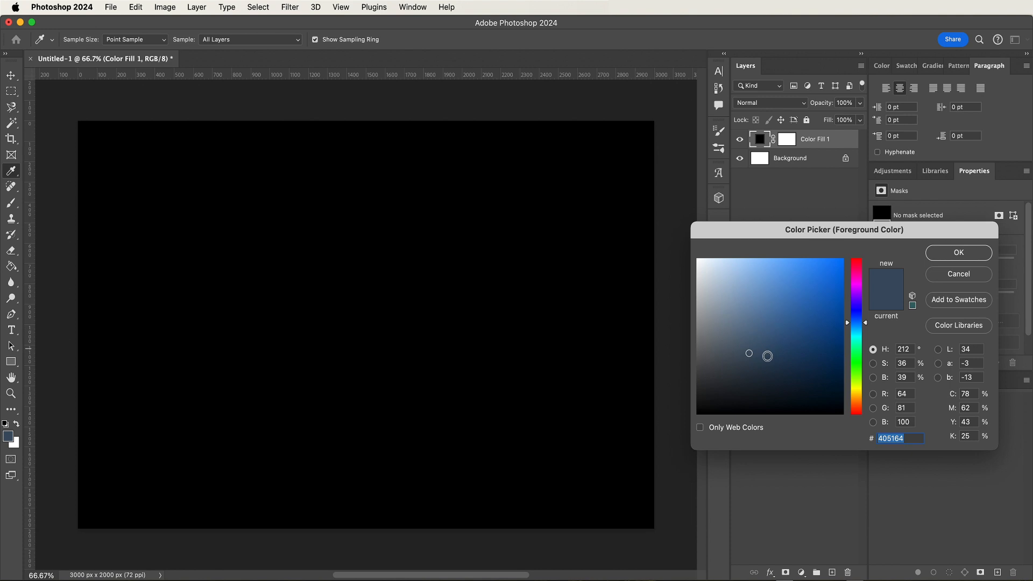
pyautogui.write('32')
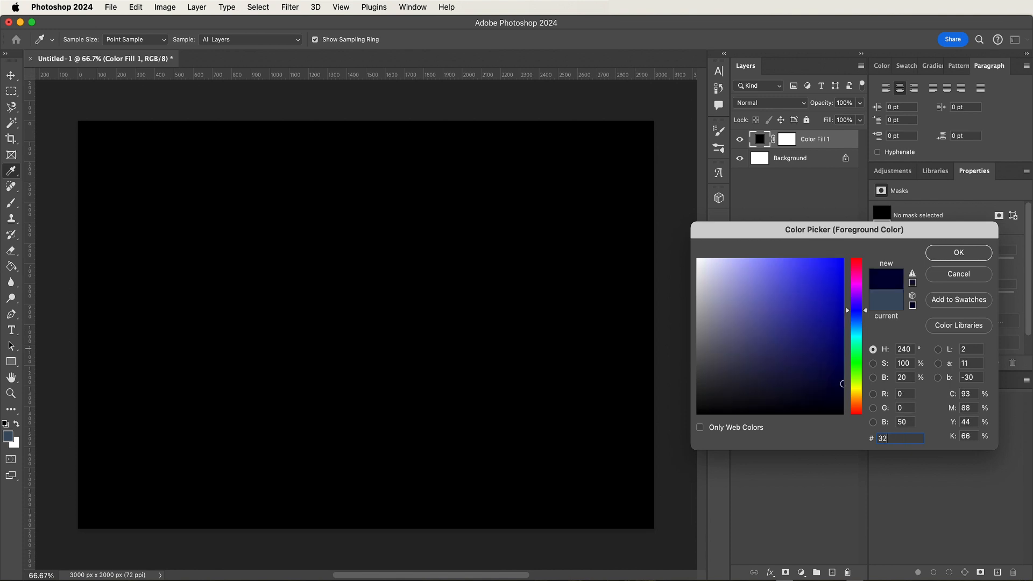
pyautogui.write('4')
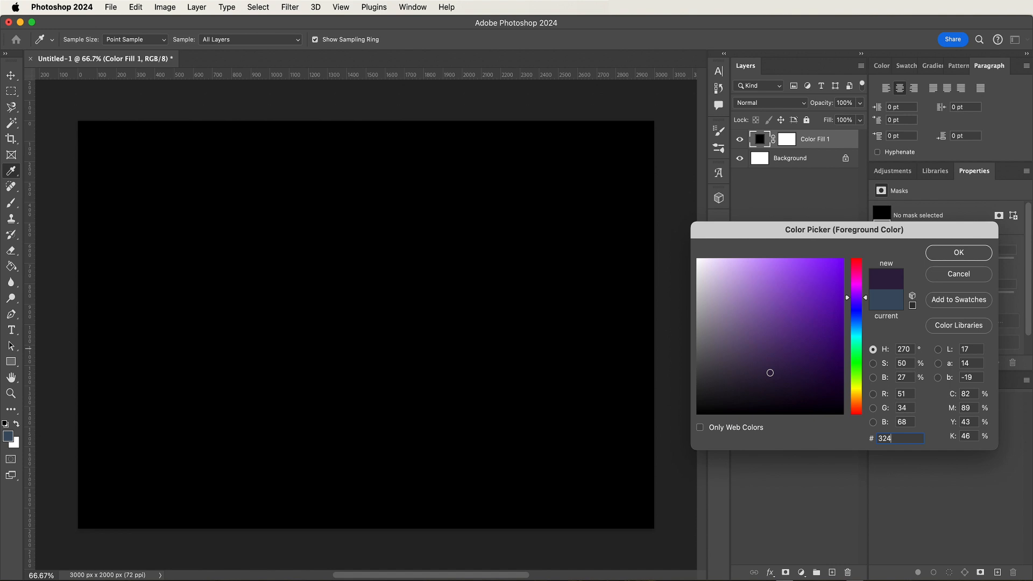
pyautogui.write('74')
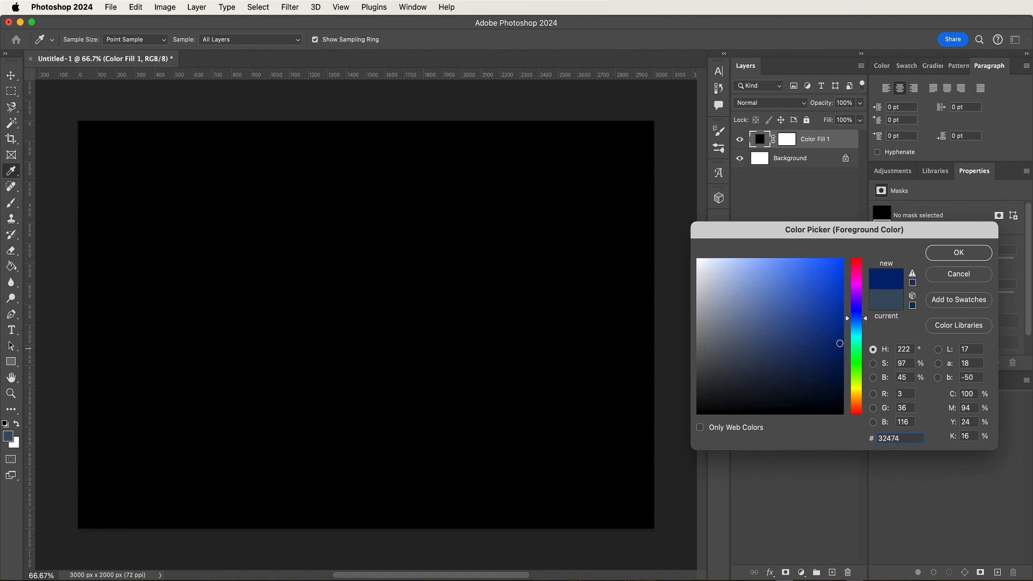
pyautogui.write('4')
pyautogui.press('Return')
# Add a new layer above Color Fill 1 and paint one large soft brush dab at the center of the canvas
pyautogui.press('b')
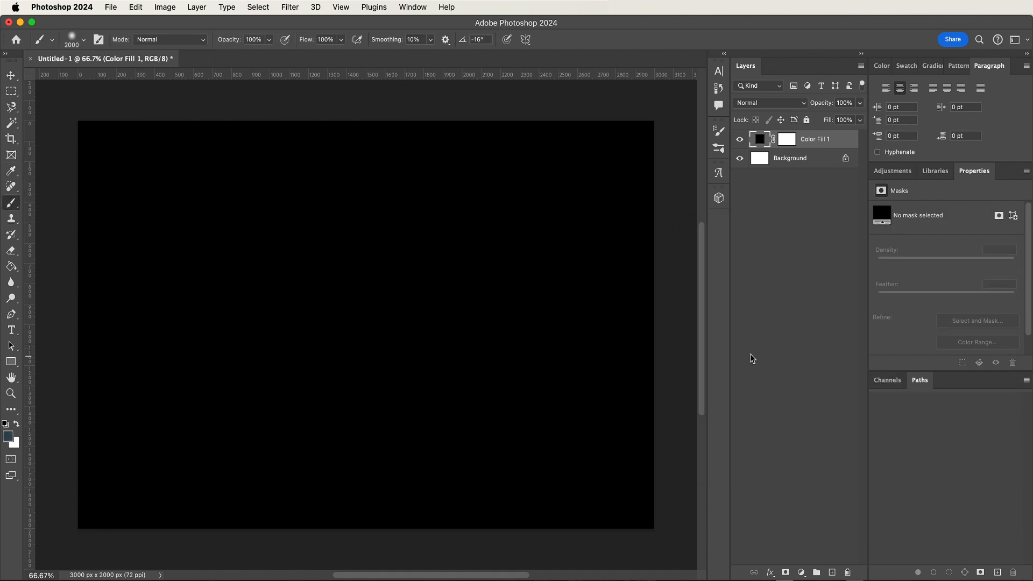
pyautogui.press('super+shift+alt+n')
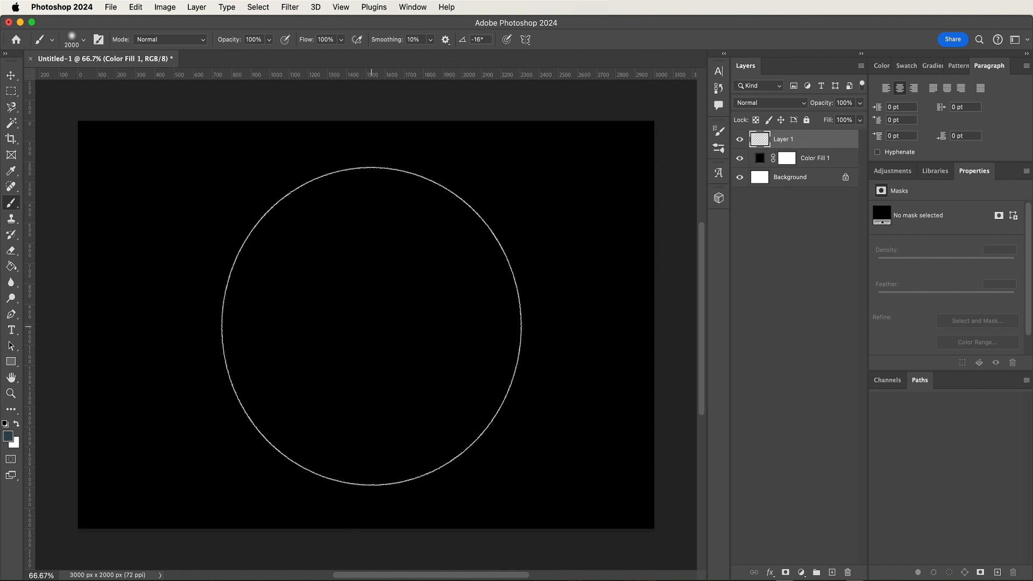
pyautogui.click(371, 326)
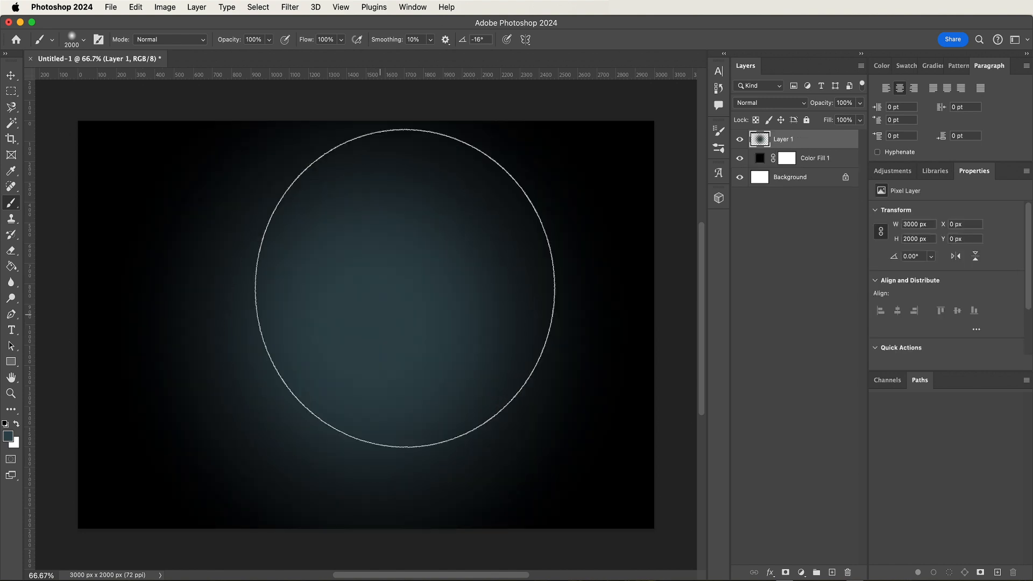
# Set Layer 1's blend mode to Dissolve with 25% opacity, and deselect the layer
pyautogui.click(771, 102)
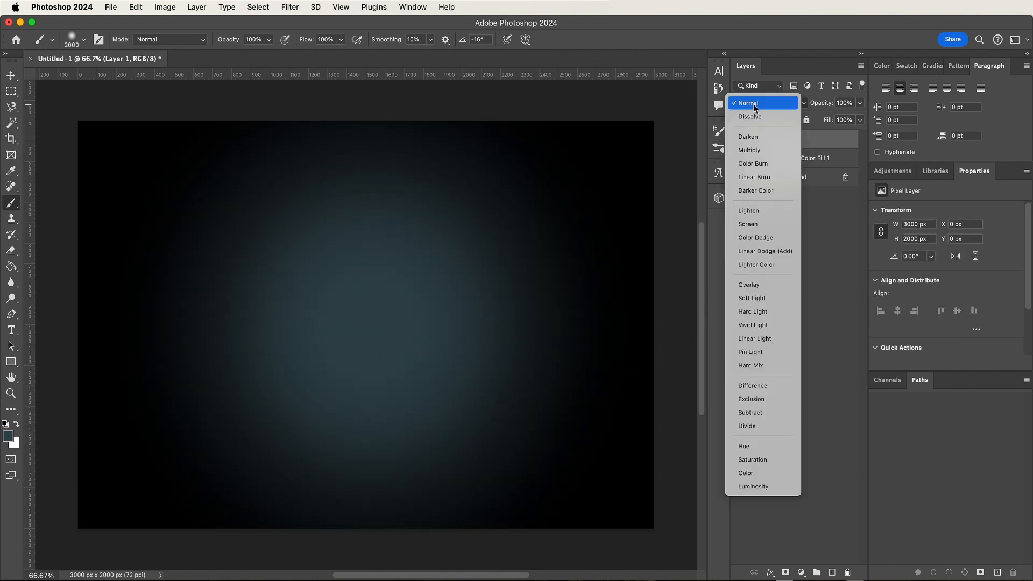
pyautogui.click(753, 116)
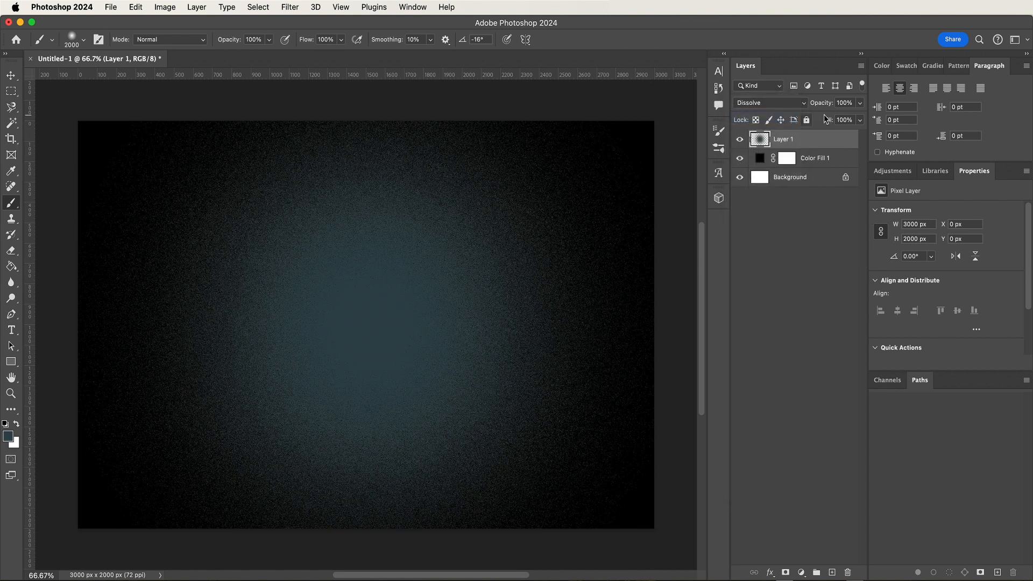
pyautogui.write('25')
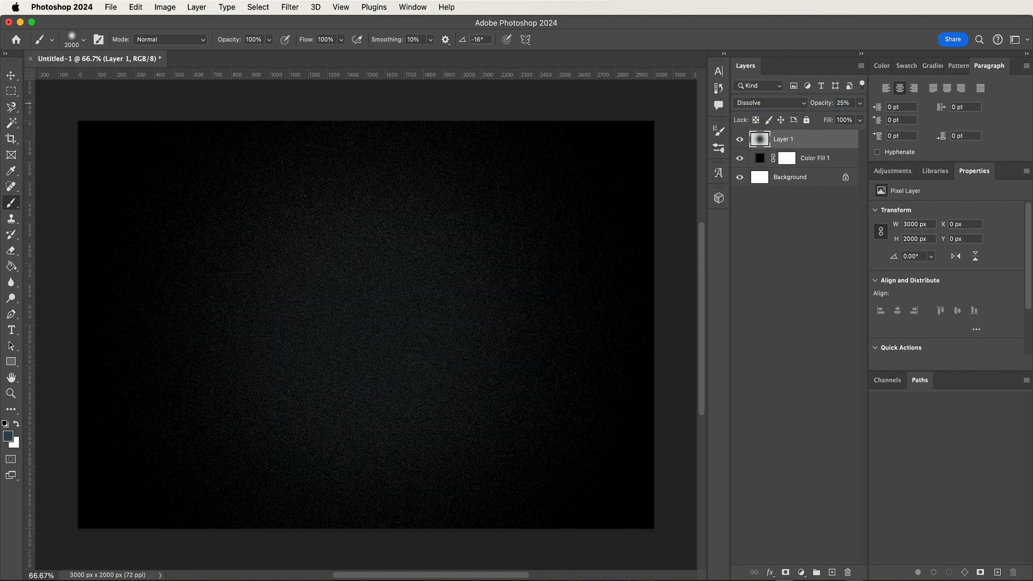
pyautogui.click(778, 412)
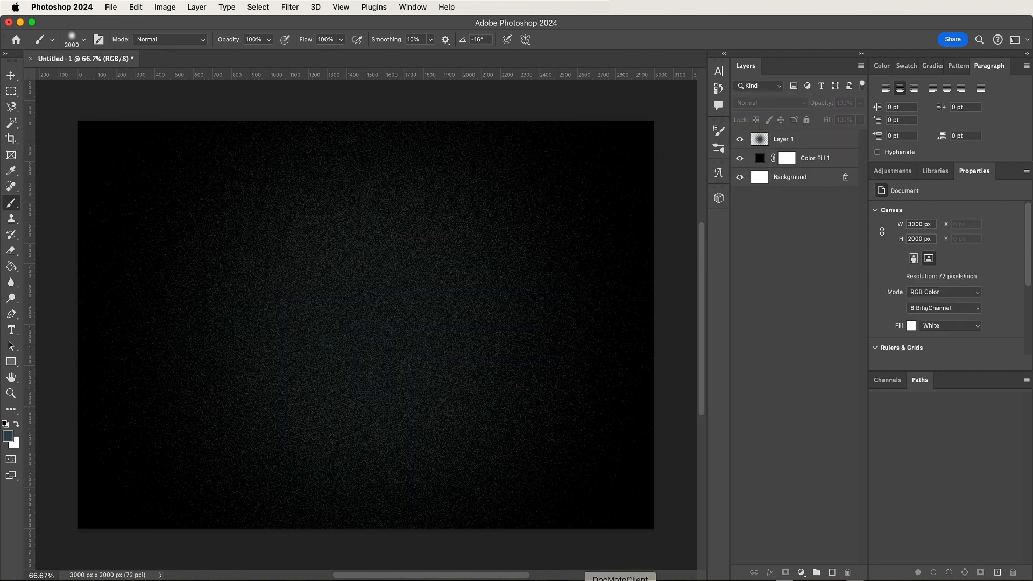
# Switch to Illustrator and create a new RGB document 3000 px wide and 2000 px high
pyautogui.click(459, 578)
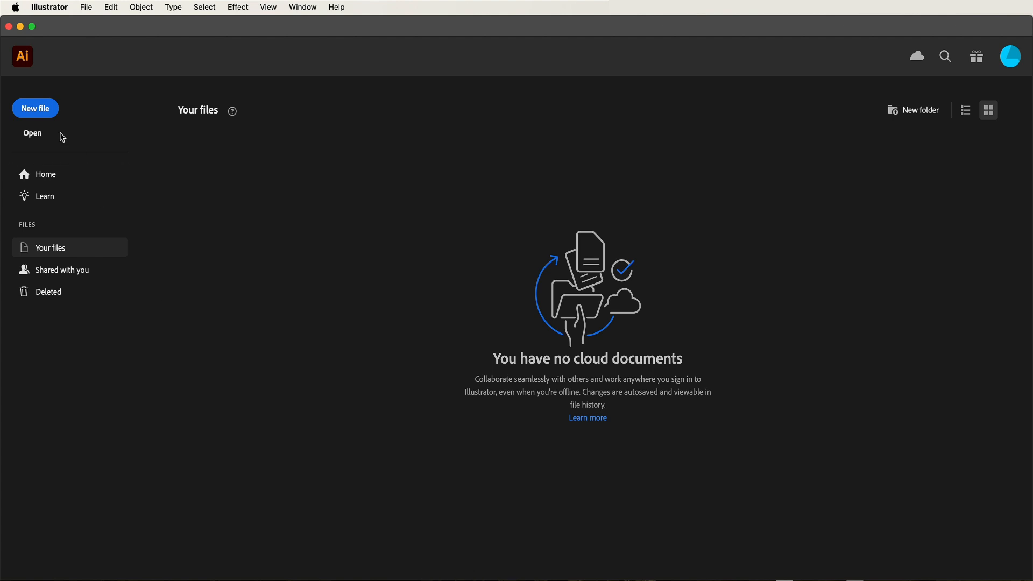
pyautogui.click(35, 109)
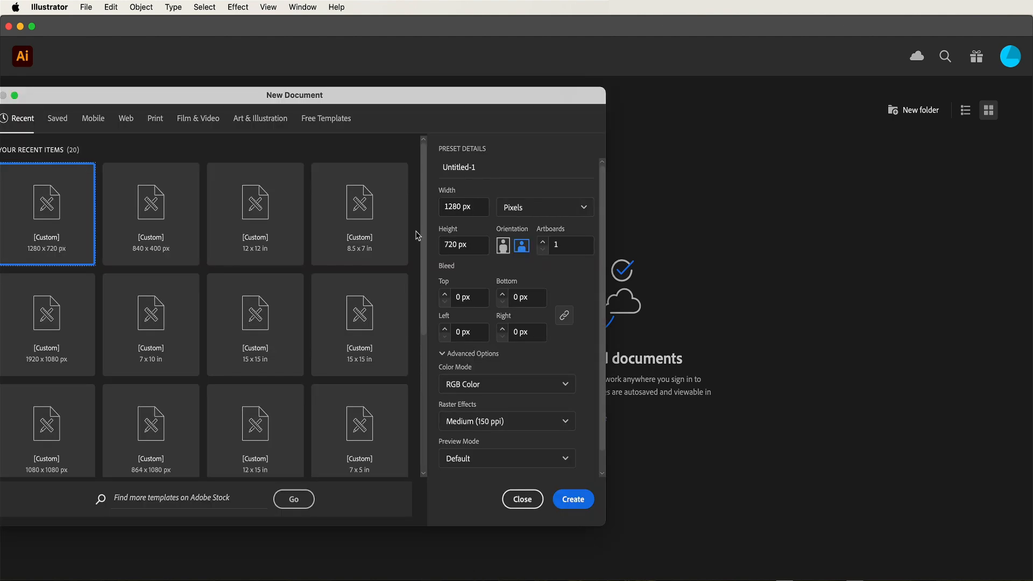
pyautogui.click(457, 208)
pyautogui.press('BackSpace')
pyautogui.press('BackSpace')
pyautogui.press('BackSpace')
pyautogui.write('300')
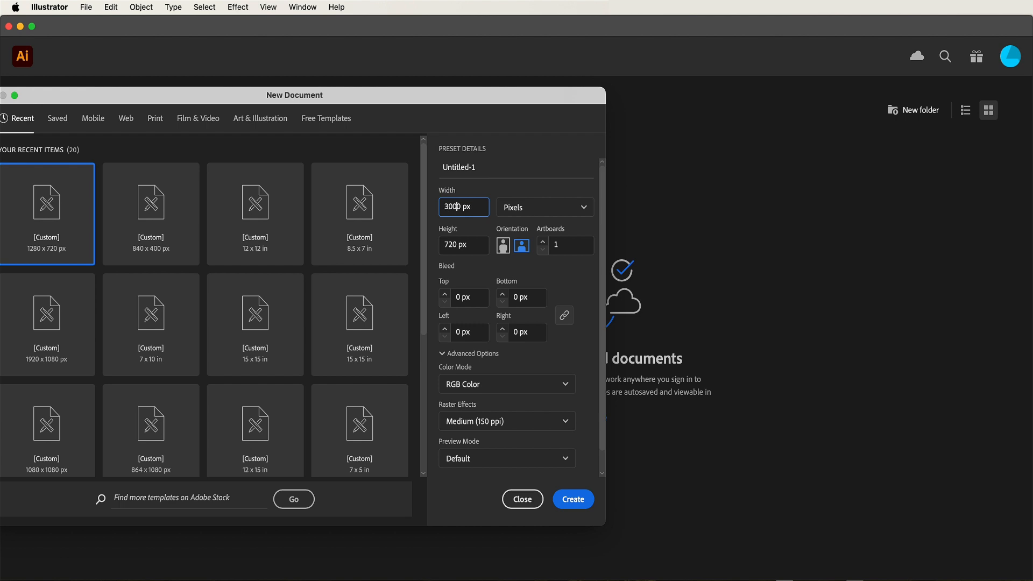
pyautogui.doubleClick(453, 245)
pyautogui.write('2000')
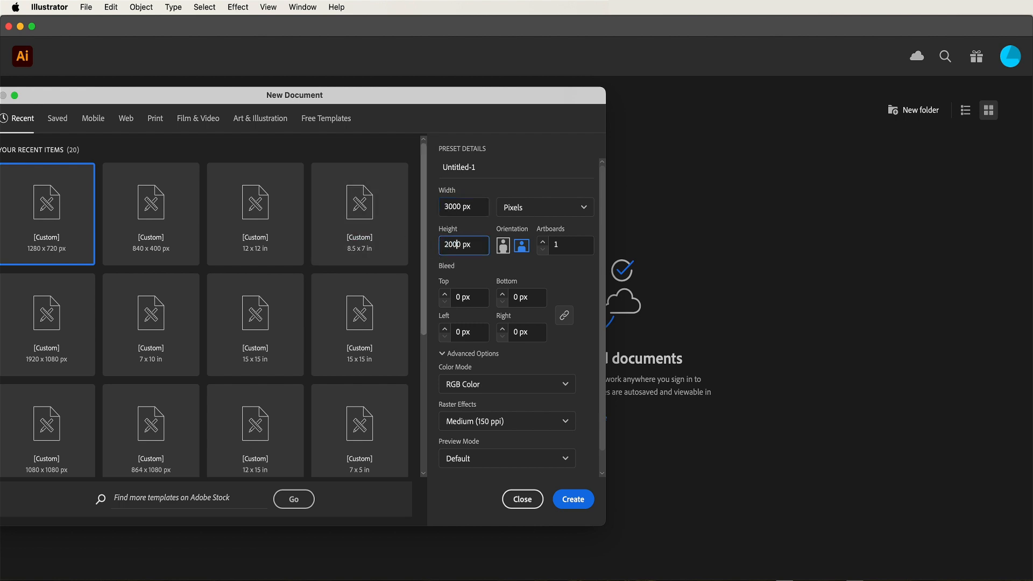
pyautogui.press('Return')
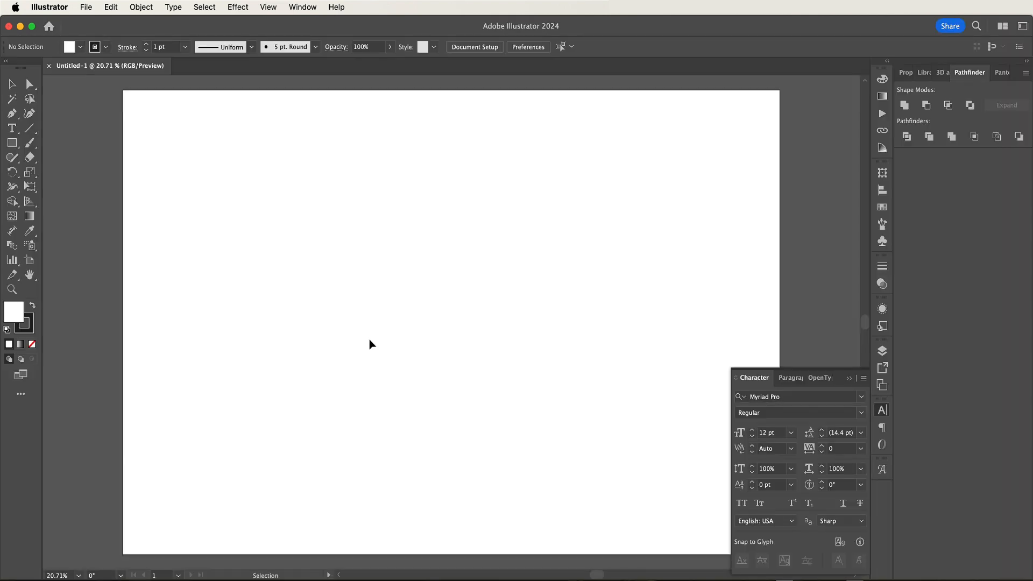
# Place a point text object on the artboard reading "venom", replacing the placeholder text
pyautogui.click(11, 129)
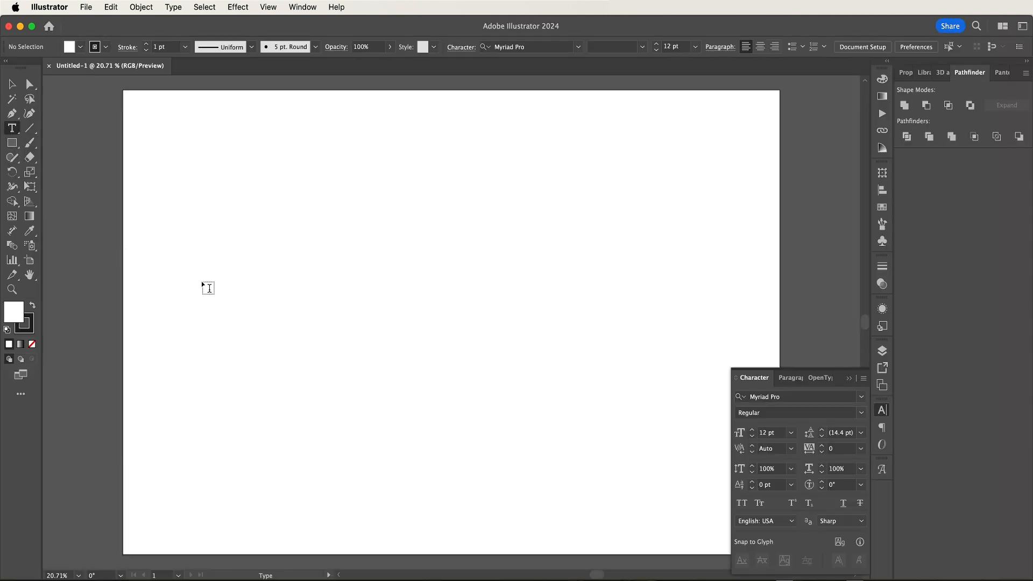
pyautogui.click(289, 332)
pyautogui.press('BackSpace')
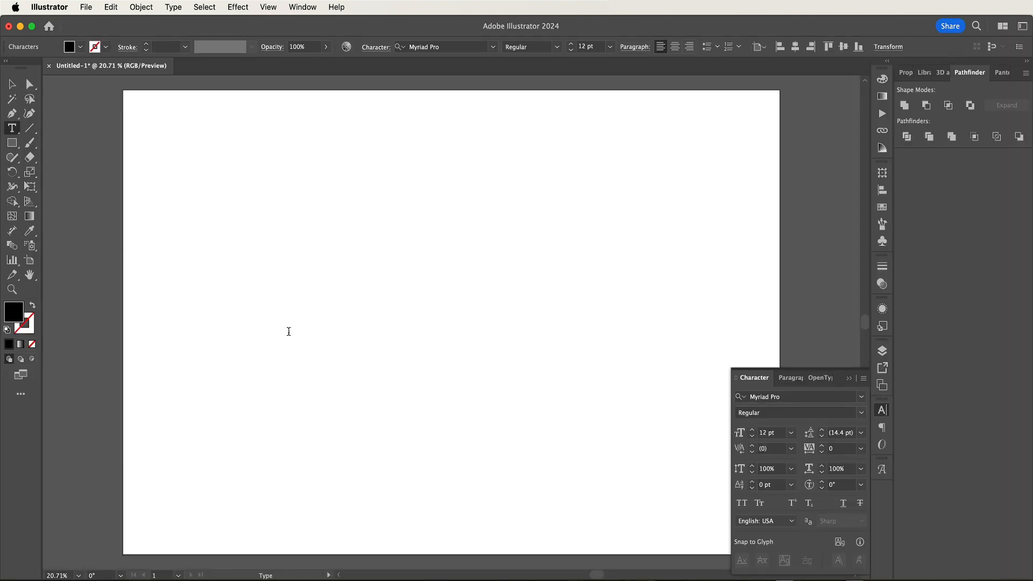
pyautogui.write('design')
# Change the font of the whole word "venom" to Mestiza Bold
pyautogui.press('super+a')
pyautogui.click(771, 397)
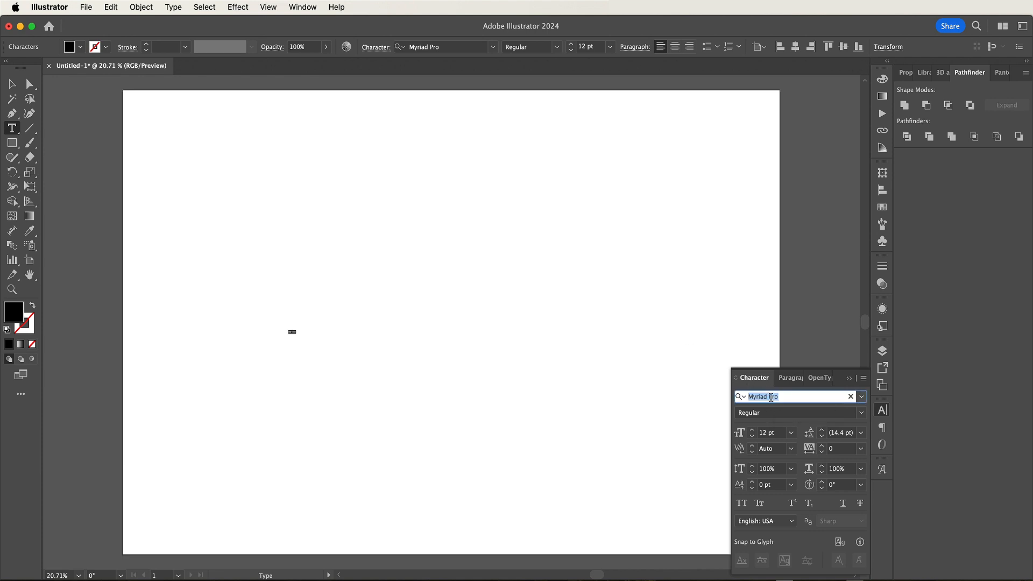
pyautogui.write('es')
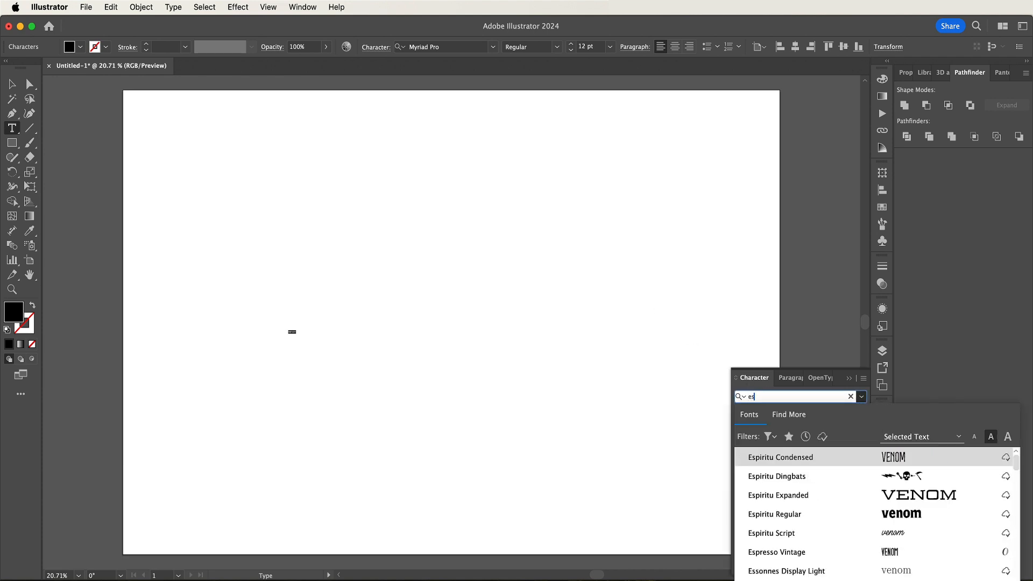
pyautogui.write('m')
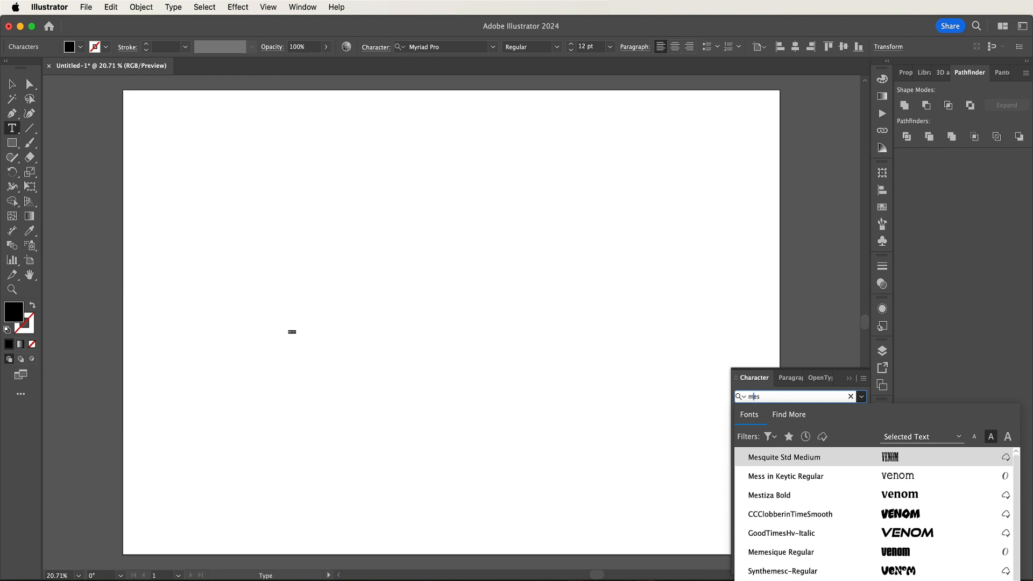
pyautogui.click(804, 494)
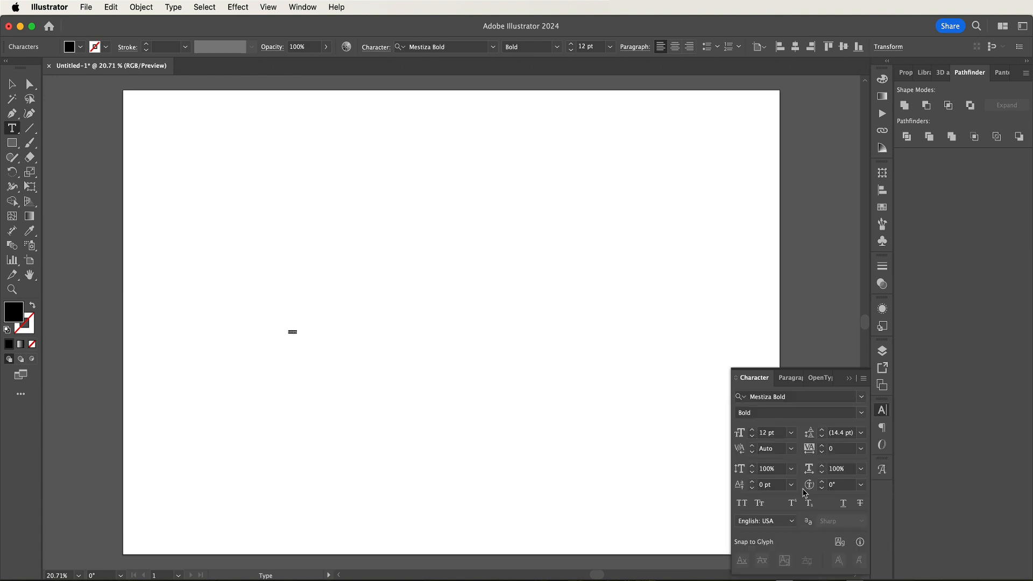
# Format the selected text in all caps with a font size of 580 pt
pyautogui.click(766, 433)
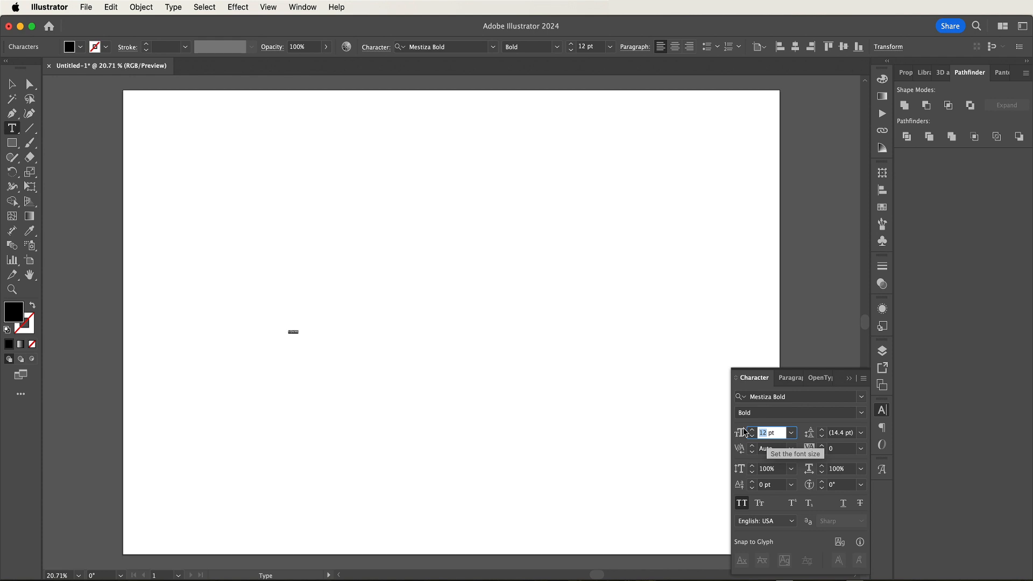
pyautogui.write('5')
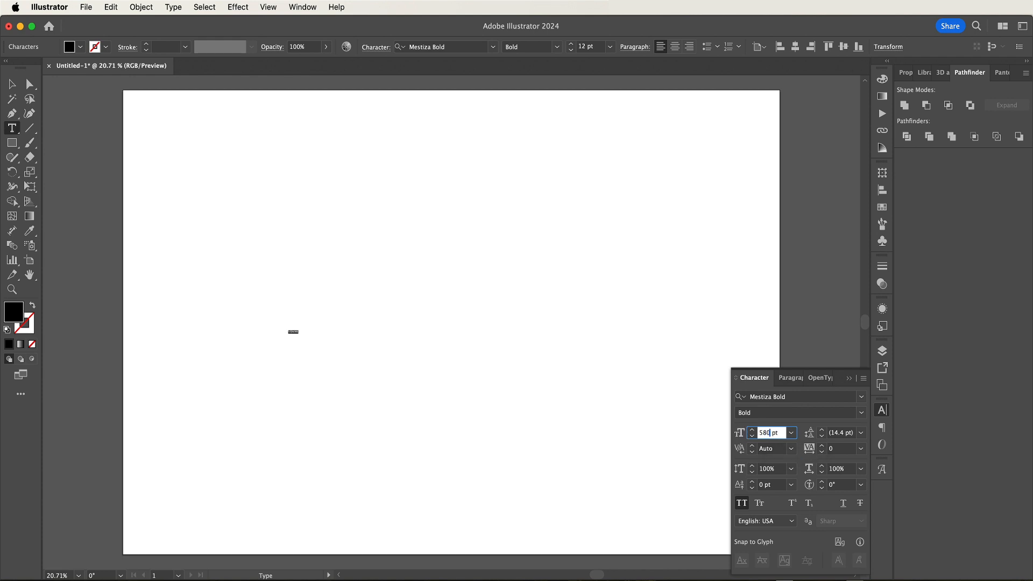
pyautogui.write('80')
pyautogui.press('Return')
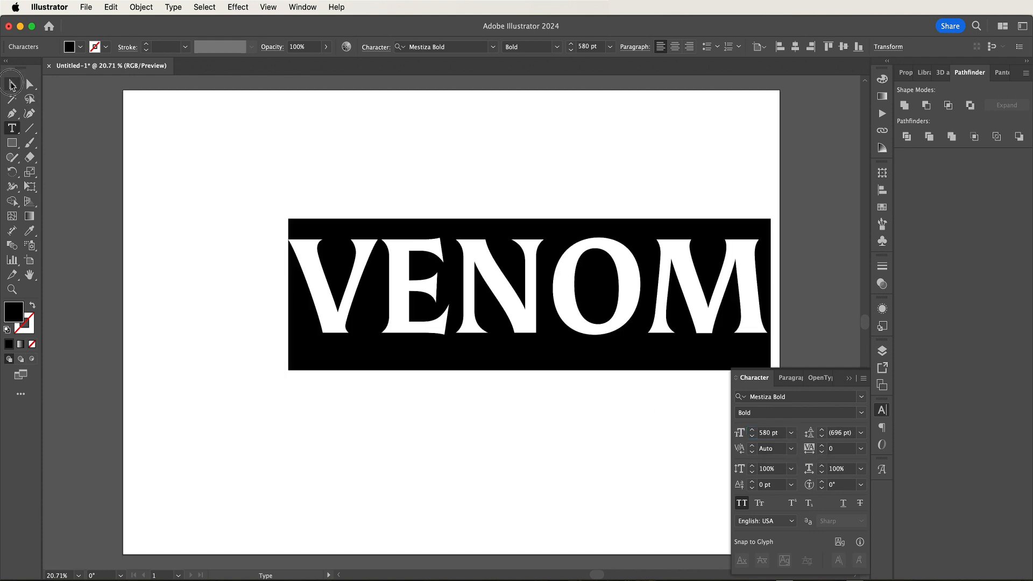
# Move the VENOM text to the middle of the artboard and expand it into outlines
pyautogui.press('Escape')
pyautogui.moveTo(504, 314); pyautogui.dragTo(423, 311)
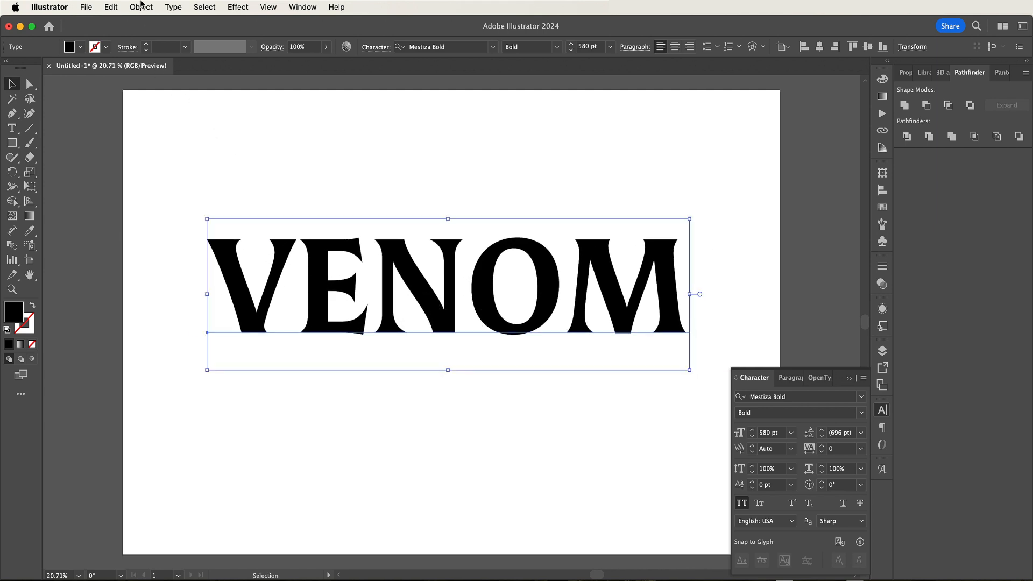
pyautogui.click(142, 8)
pyautogui.click(168, 173)
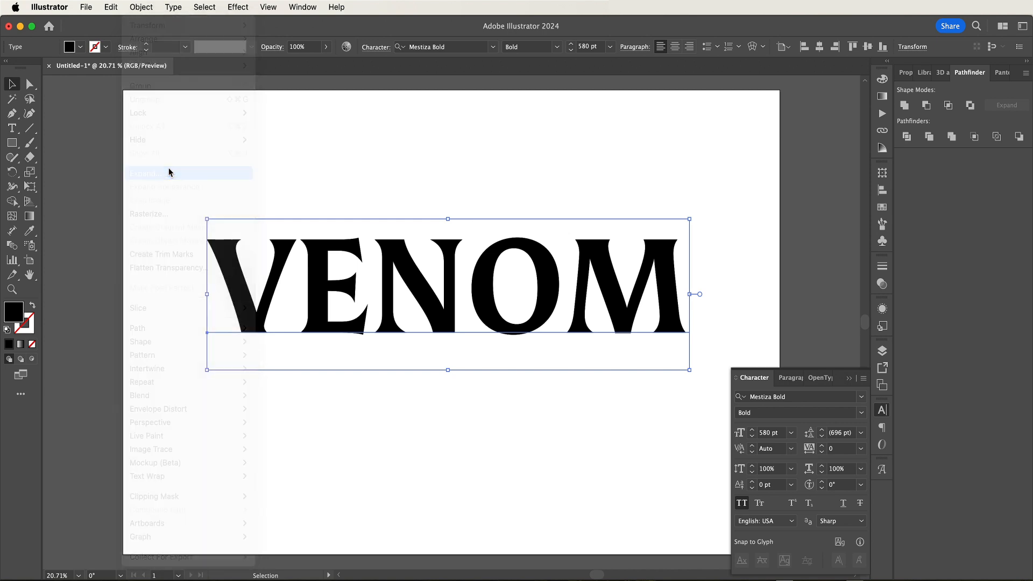
pyautogui.press('Return')
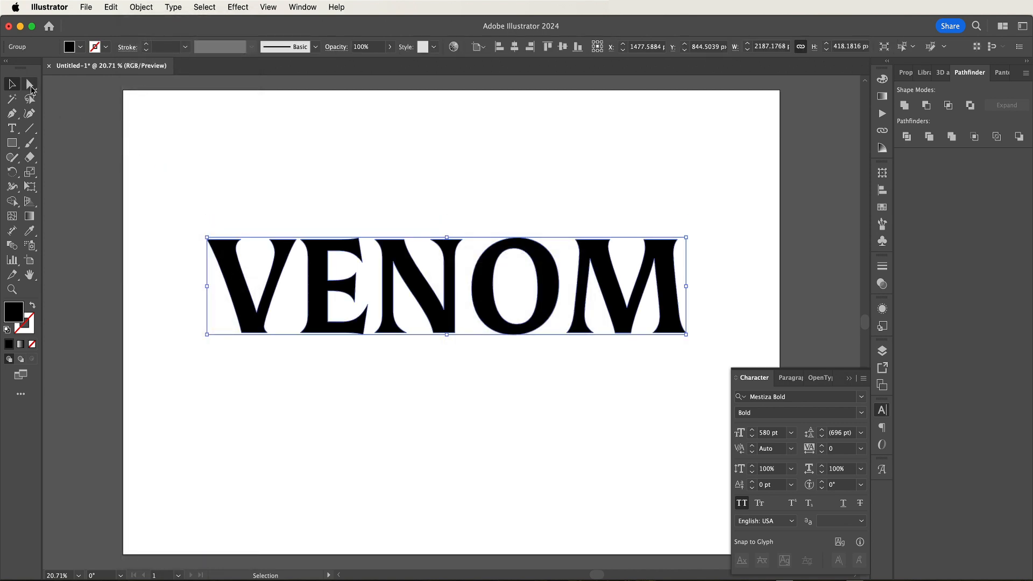
# Pull the V's upper-right serif anchor point up and outward into a sharp spike, to about X 861, Y 453 px
pyautogui.click(31, 90)
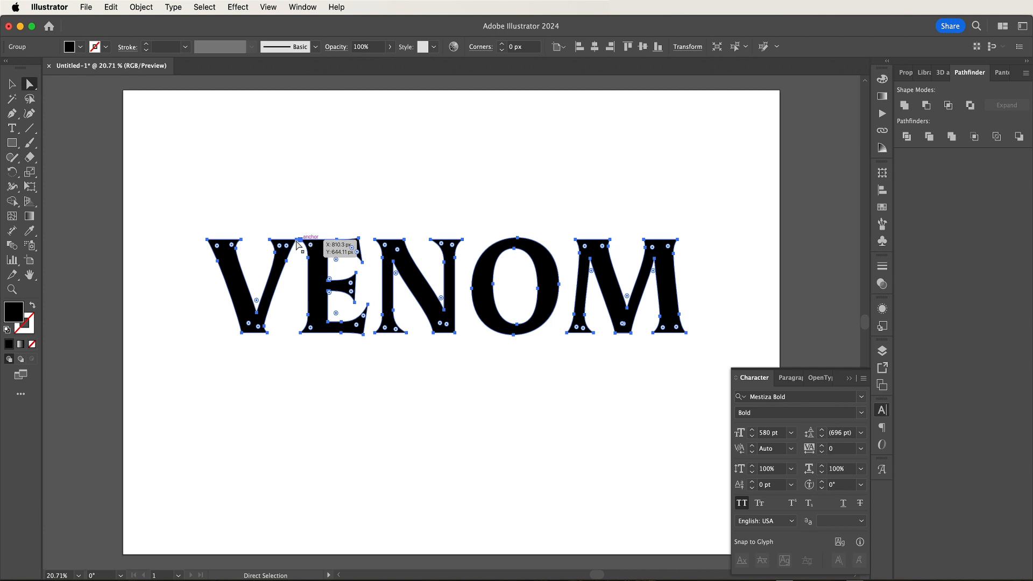
pyautogui.press('super+equal')
pyautogui.press('super+equal')
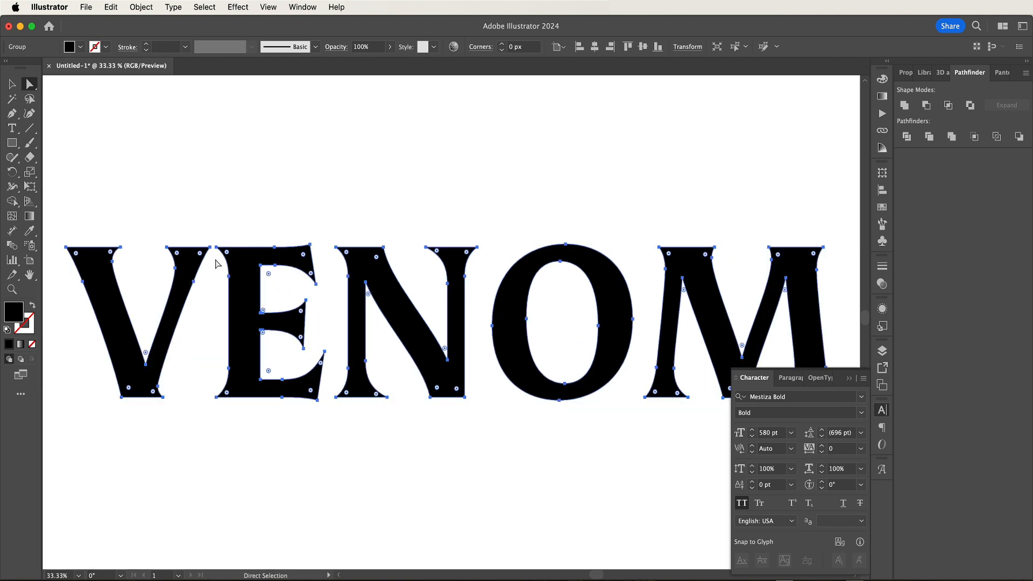
pyautogui.moveTo(208, 247); pyautogui.dragTo(234, 177)
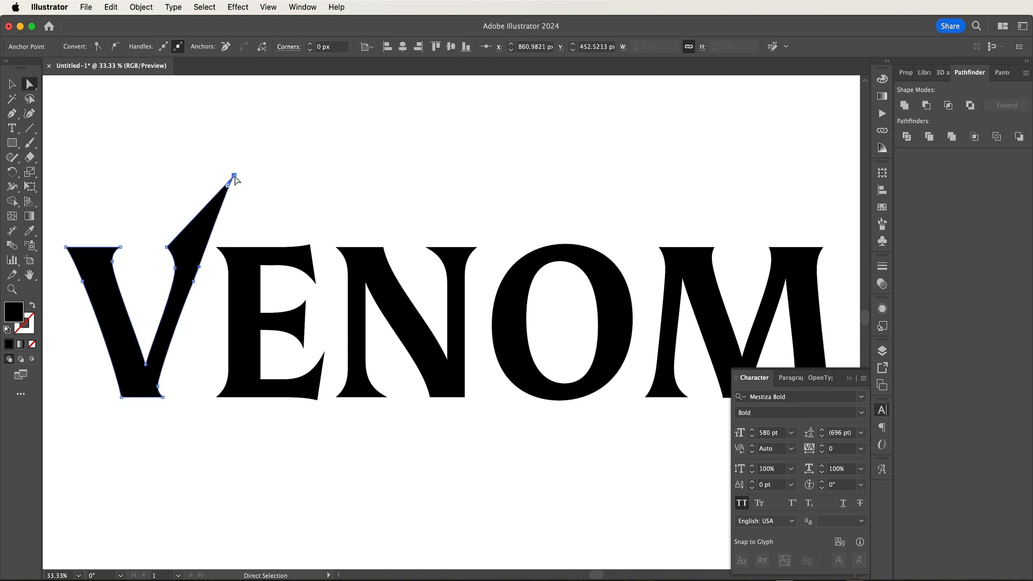
# Stretch the first N's lower-left anchor down to about X 1126, Y 1134 px and its upper-right anchor up to about X 1569, Y 488 px
pyautogui.moveTo(337, 399); pyautogui.dragTo(327, 430)
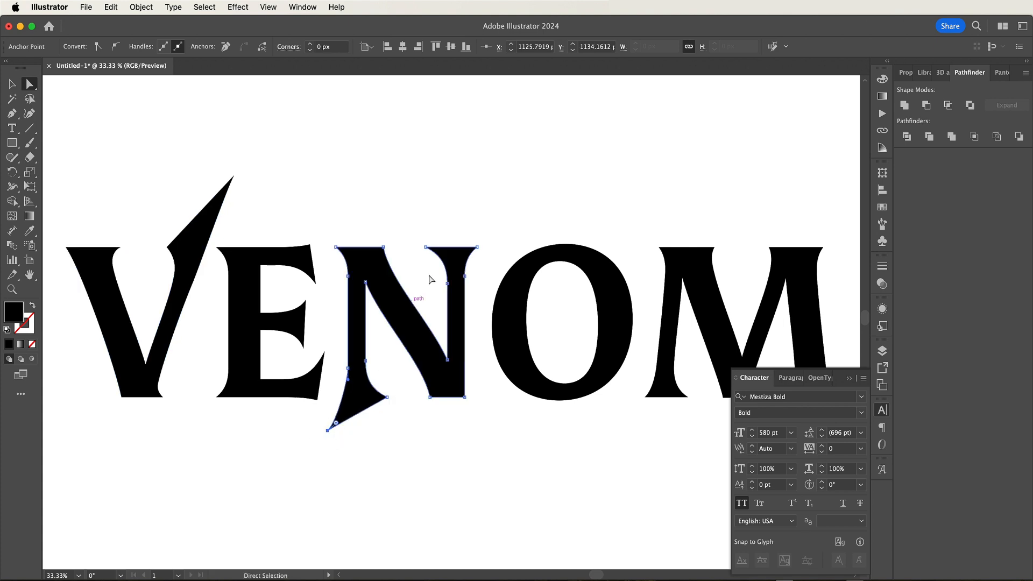
pyautogui.moveTo(477, 247); pyautogui.dragTo(485, 189)
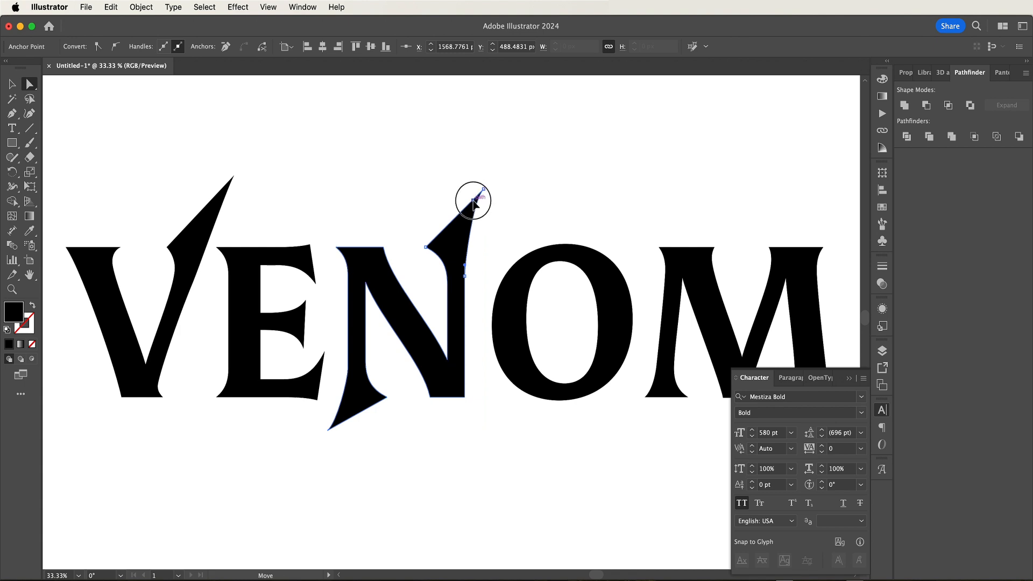
pyautogui.click(475, 208)
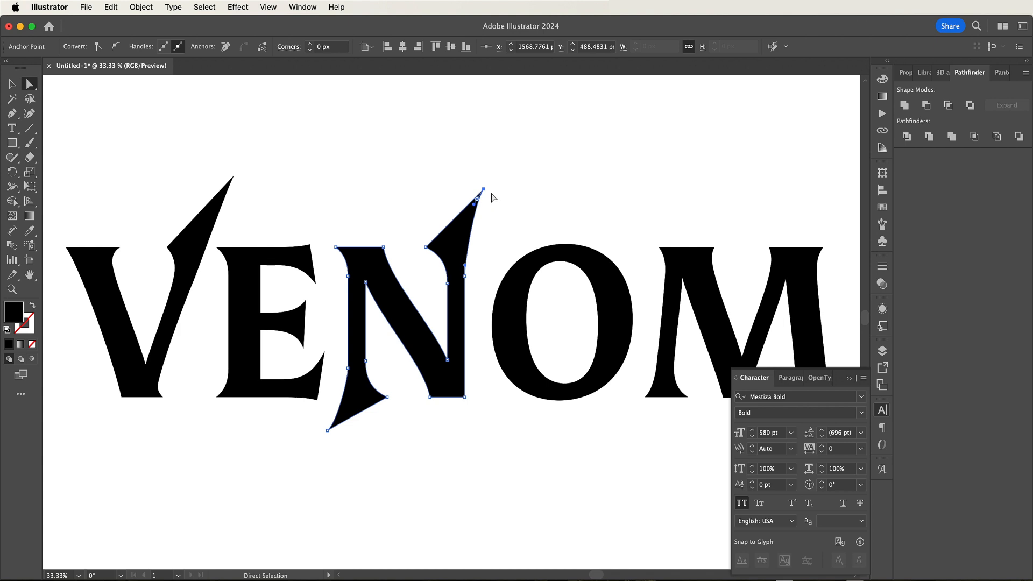
# Adjust the N's upper-right spike to about X 1537, Y 498 px and stretch the M's lower-right serif down into a spike
pyautogui.moveTo(484, 190); pyautogui.dragTo(473, 195)
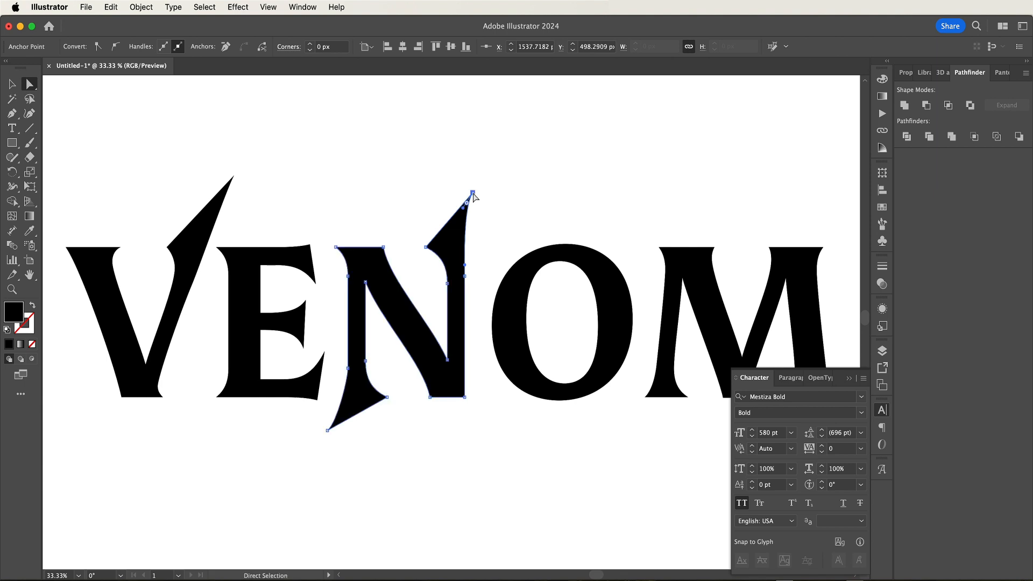
pyautogui.hscroll(10, 728, 339)
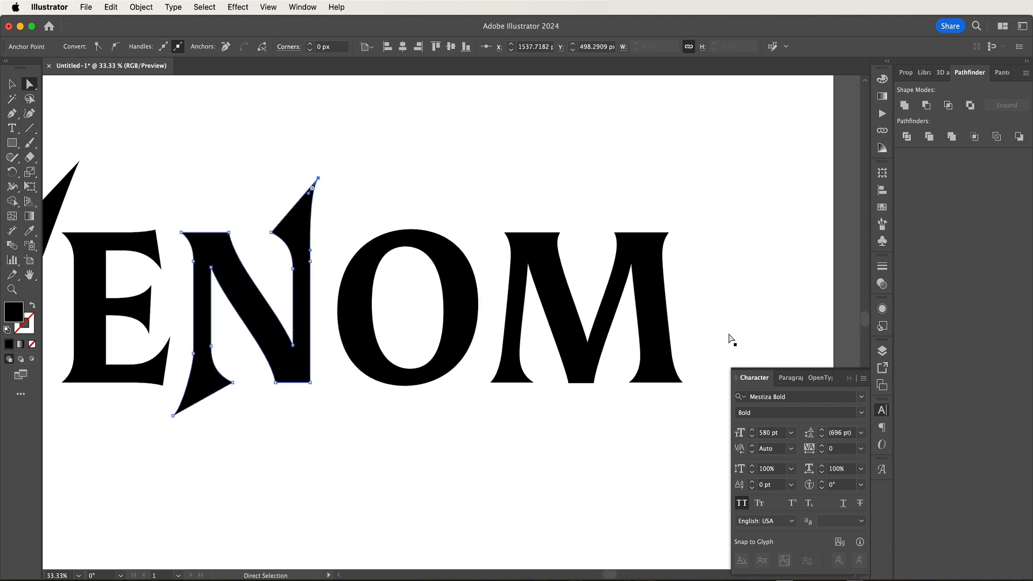
pyautogui.moveTo(617, 363); pyautogui.dragTo(617, 391)
pyautogui.click(527, 445)
pyautogui.press('super+minus')
pyautogui.press('super+minus')
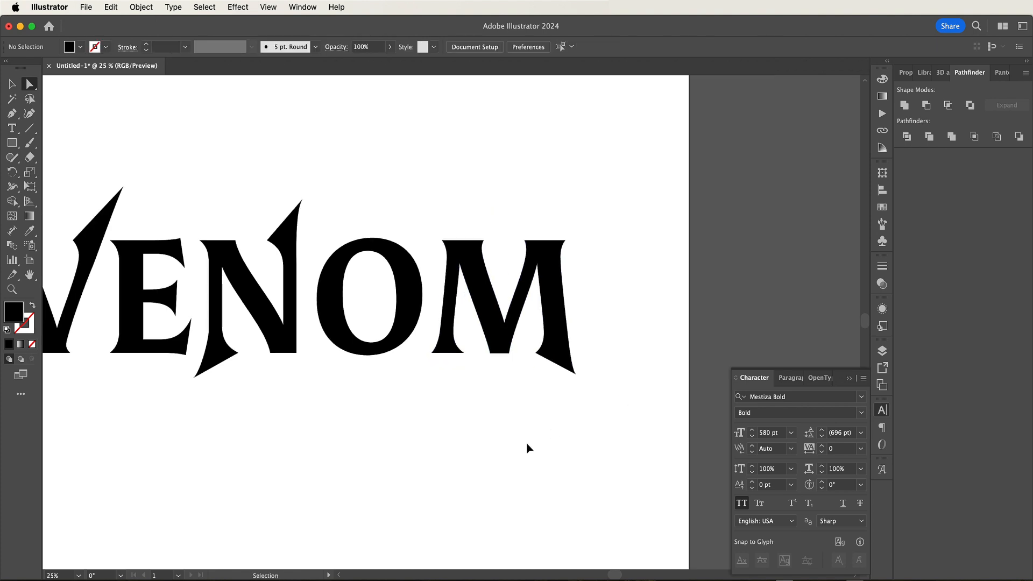
pyautogui.hscroll(-3, 529, 448)
pyautogui.scroll(2, 529, 449)
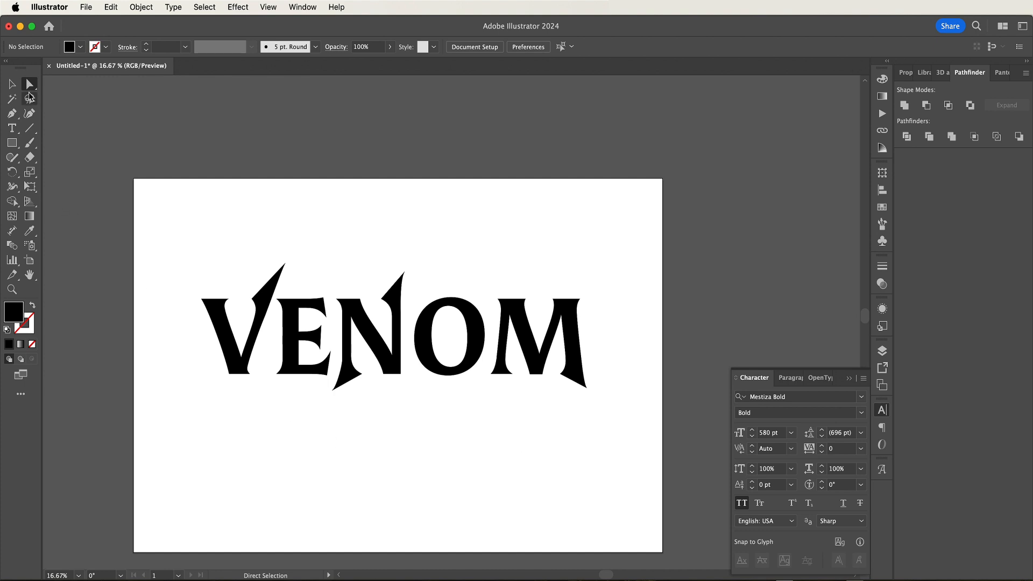
# Select the whole VENOM lettering group and copy it
pyautogui.click(12, 84)
pyautogui.click(293, 355)
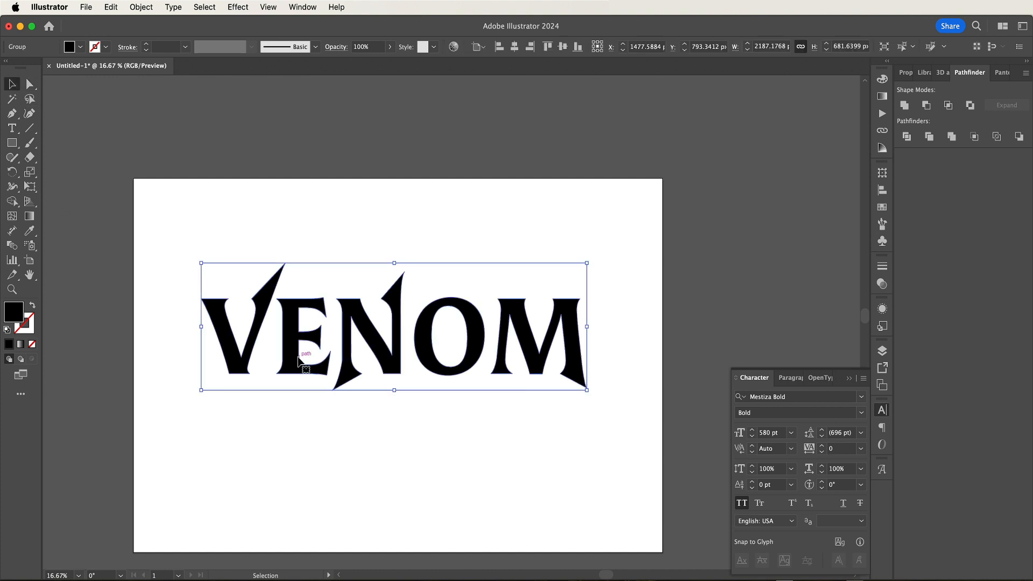
pyautogui.click(111, 7)
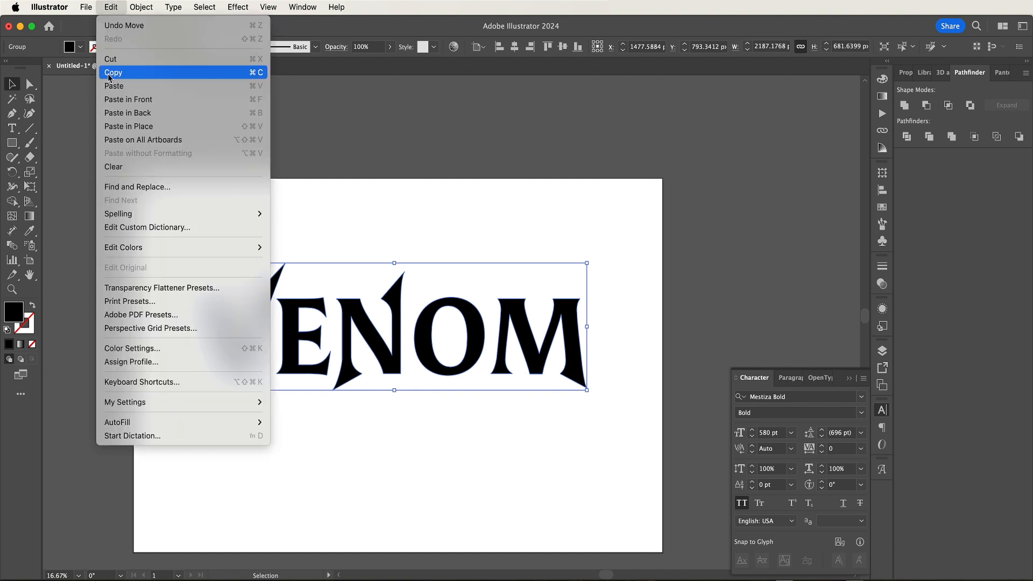
pyautogui.click(110, 74)
# Switch to Photoshop and paste the copied lettering as a Smart Object above Layer 1, keeping its centred placement
pyautogui.click(430, 580)
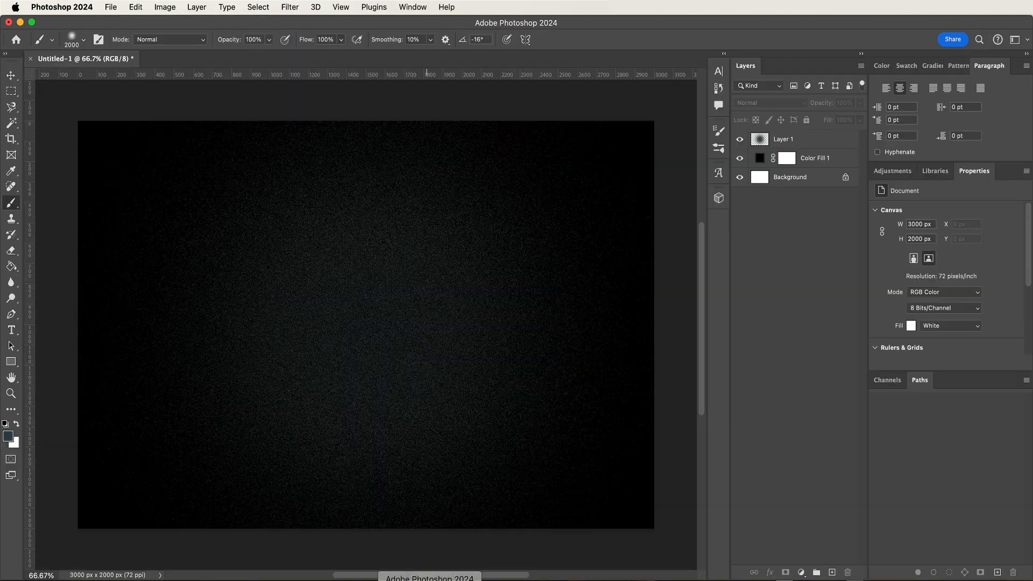
pyautogui.press('super+d')
pyautogui.press('v')
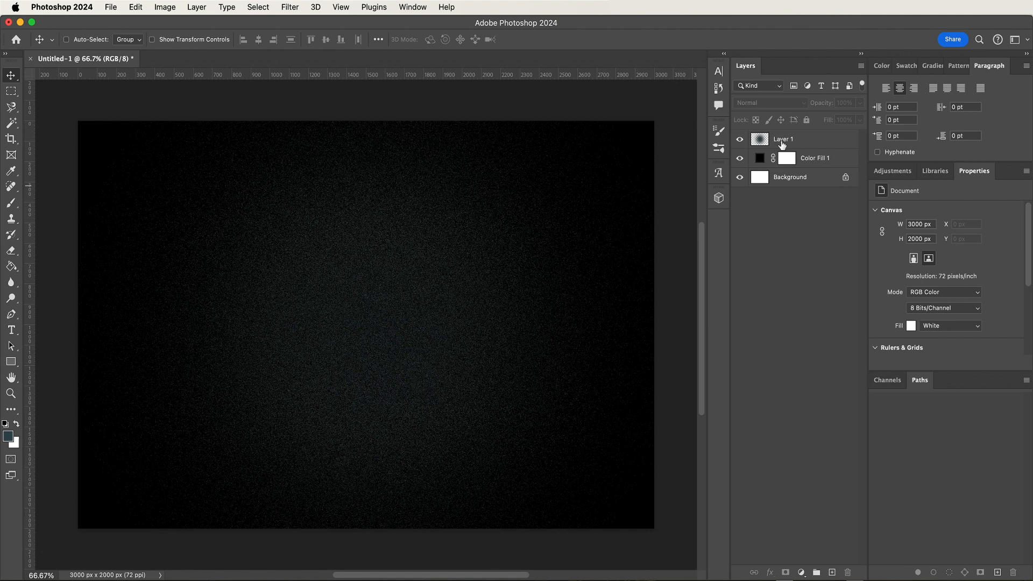
pyautogui.click(786, 140)
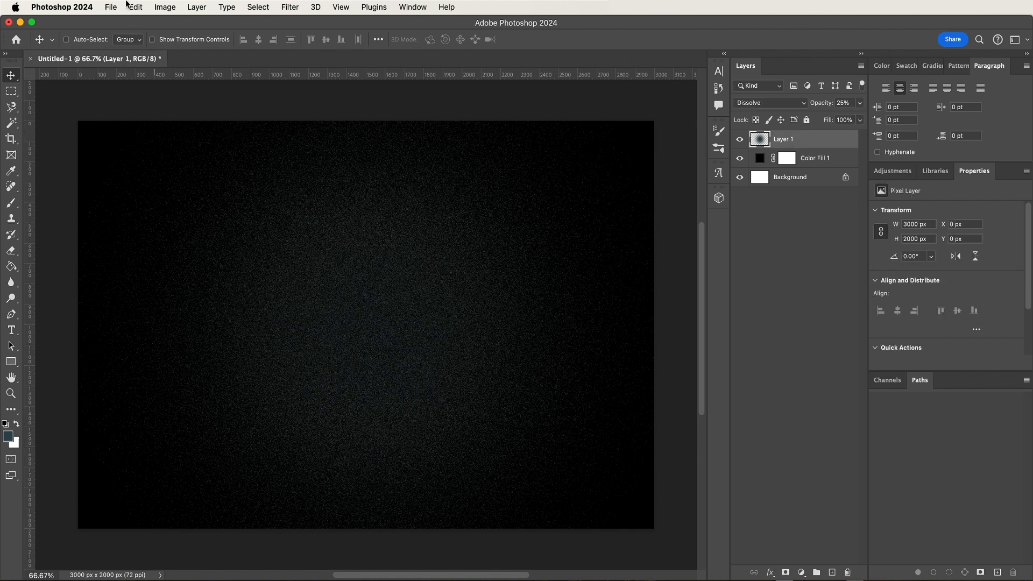
pyautogui.click(129, 6)
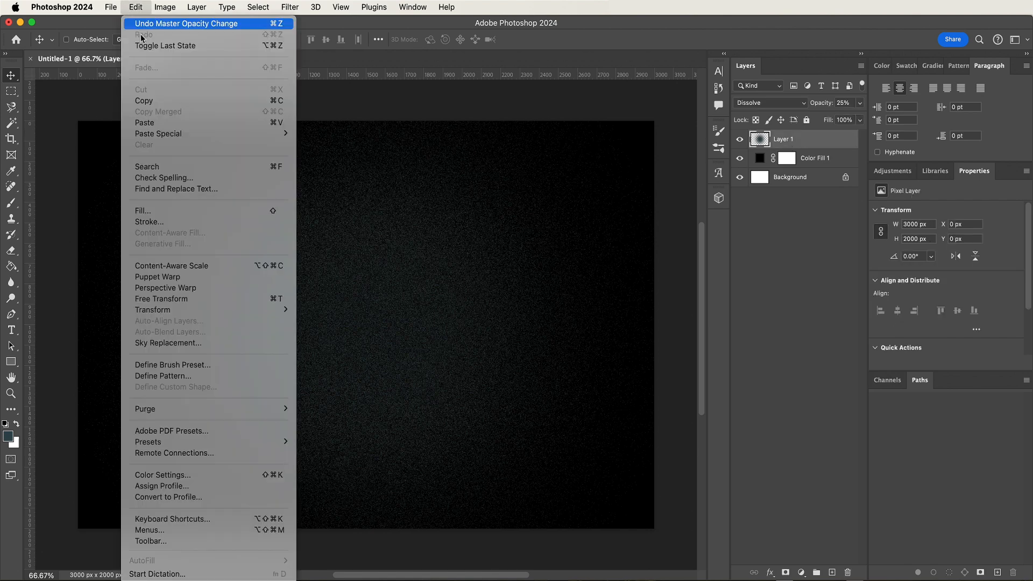
pyautogui.click(159, 123)
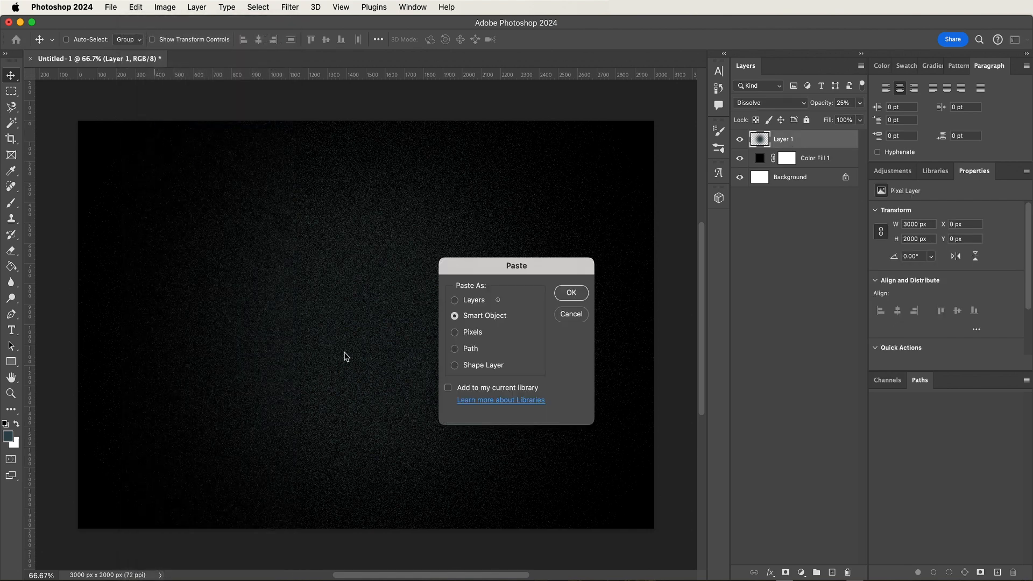
pyautogui.click(572, 294)
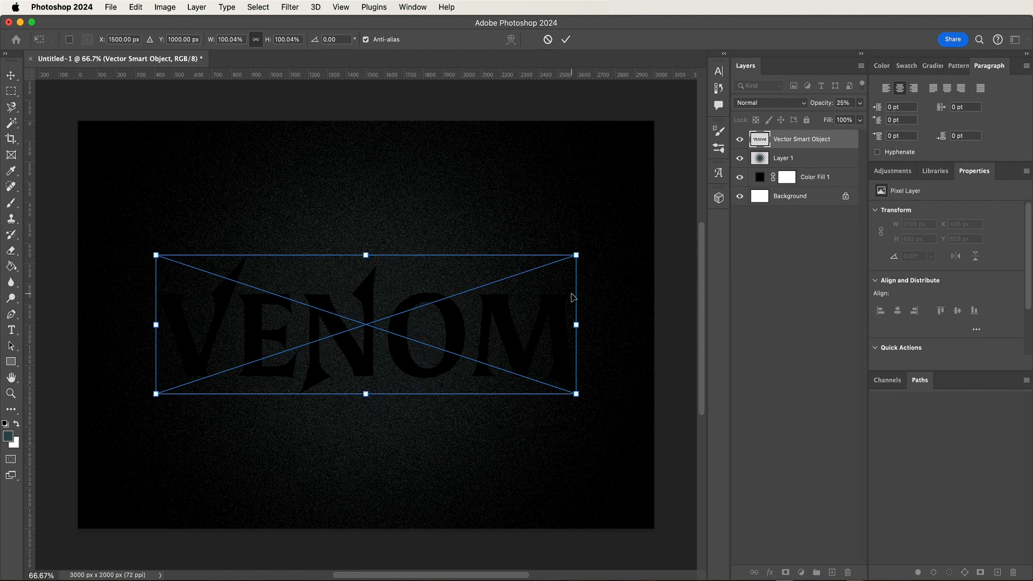
pyautogui.press('Return')
# Rename the pasted smart object layer as Venom
pyautogui.doubleClick(788, 139)
pyautogui.write('Venom')
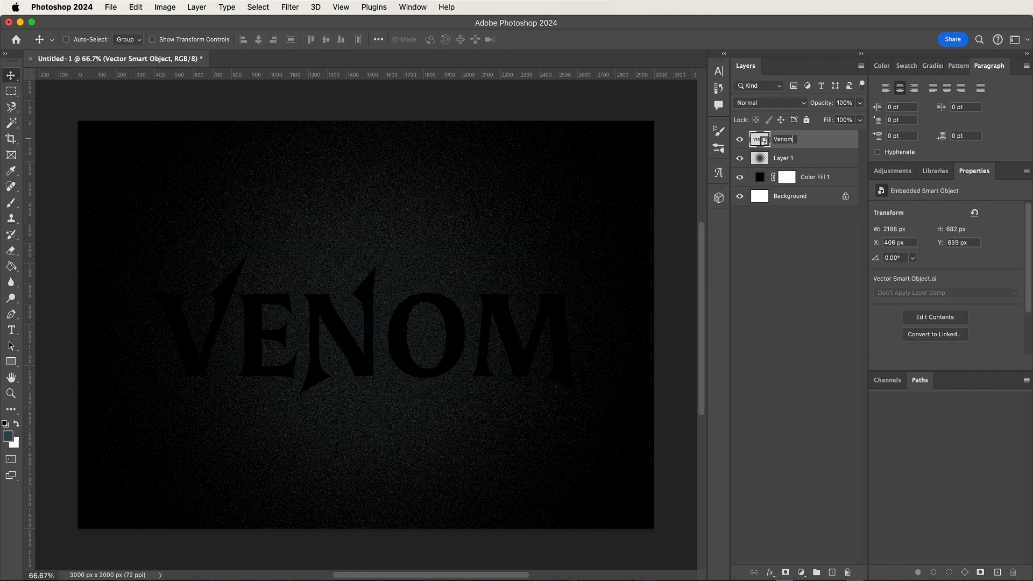
pyautogui.press('Return')
# Duplicate the Venom layer twice and hide both copies
pyautogui.press('super+j')
pyautogui.press('super+j')
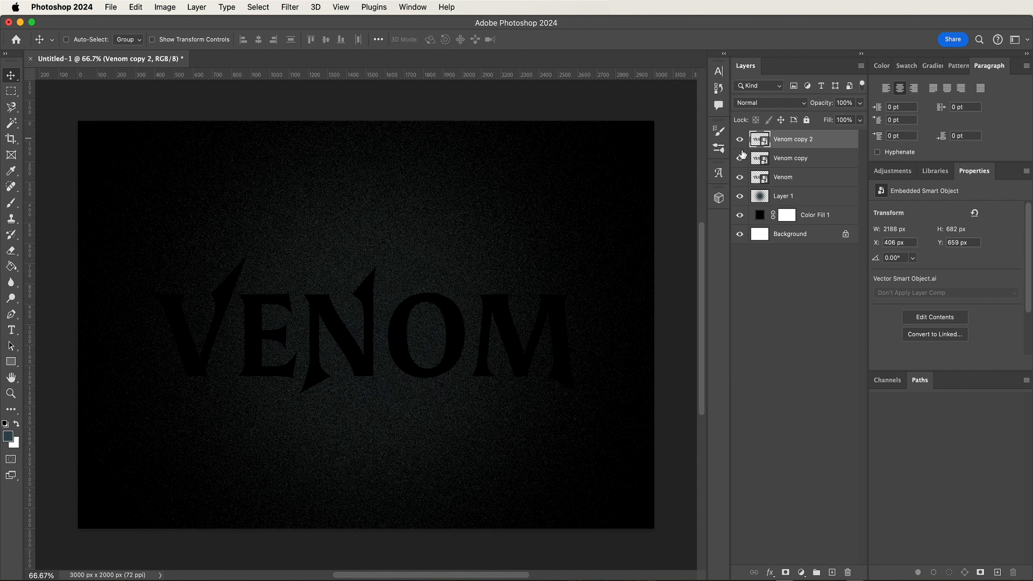
pyautogui.moveTo(740, 143); pyautogui.dragTo(739, 158)
# Add a 1 px Stroke effect to the original Venom layer, positioned Outside, with colour #8c8c8c
pyautogui.click(832, 182)
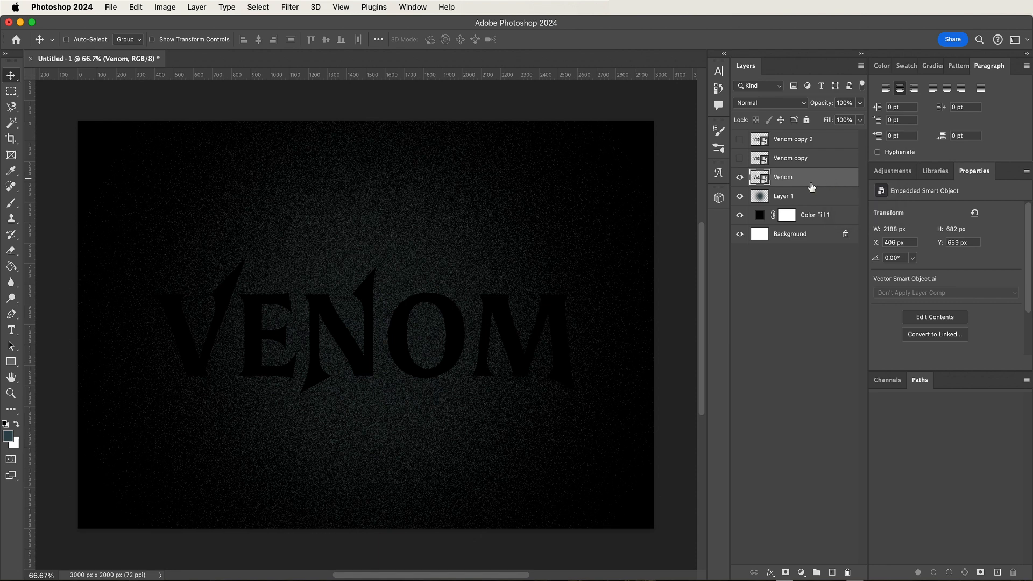
pyautogui.doubleClick(810, 183)
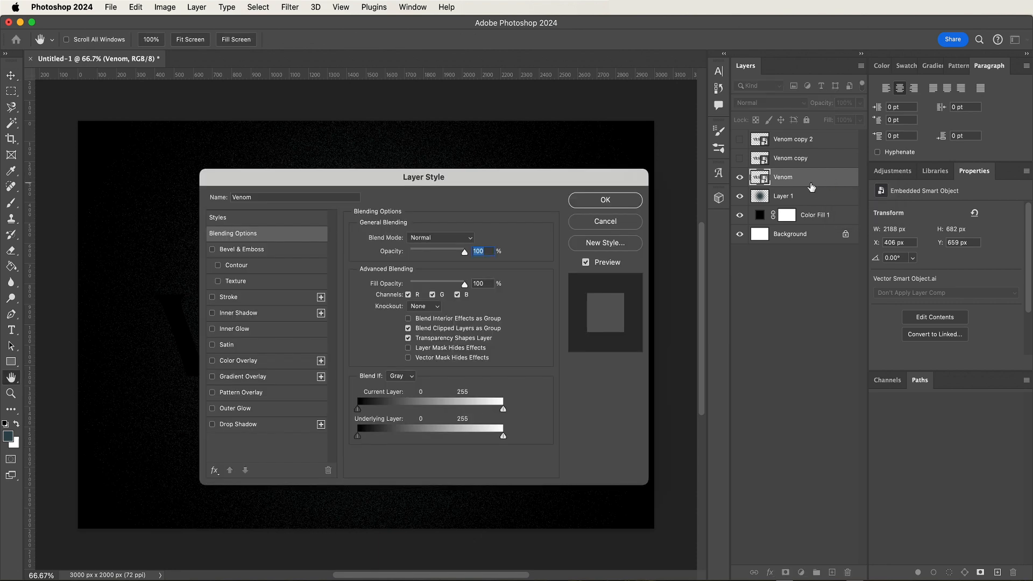
pyautogui.click(258, 299)
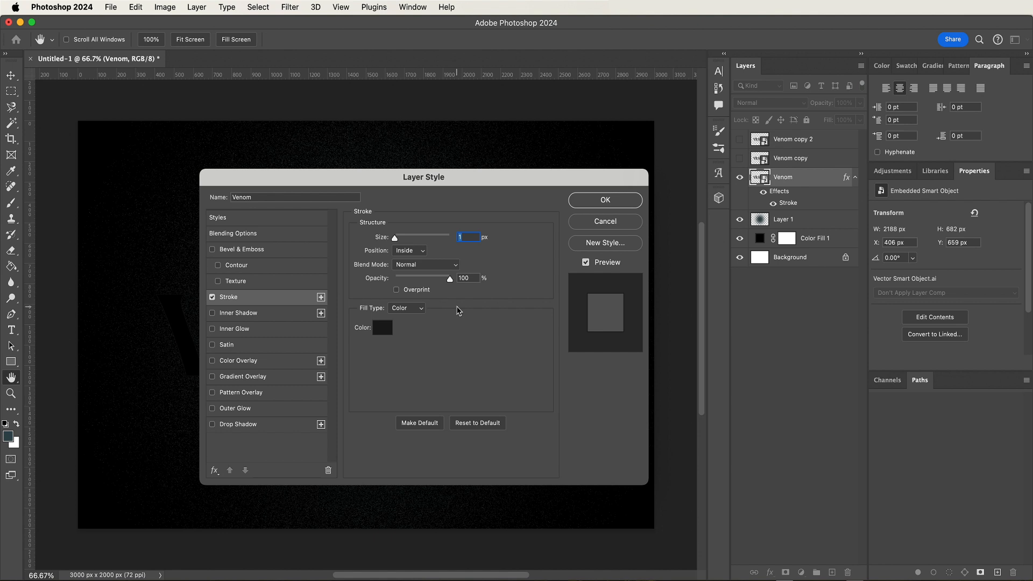
pyautogui.click(409, 251)
pyautogui.click(406, 239)
pyautogui.click(382, 328)
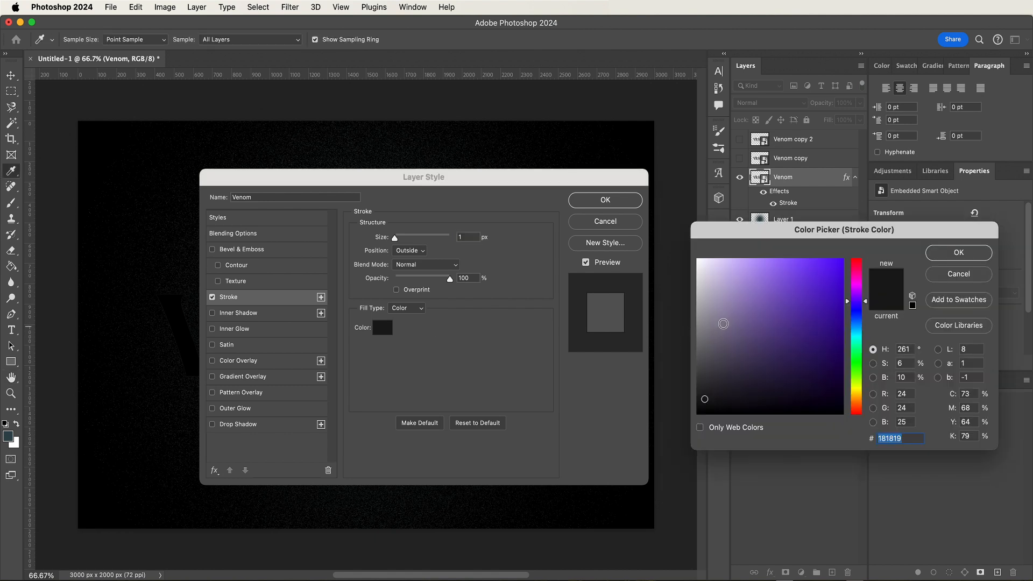
pyautogui.write('8c8c8c')
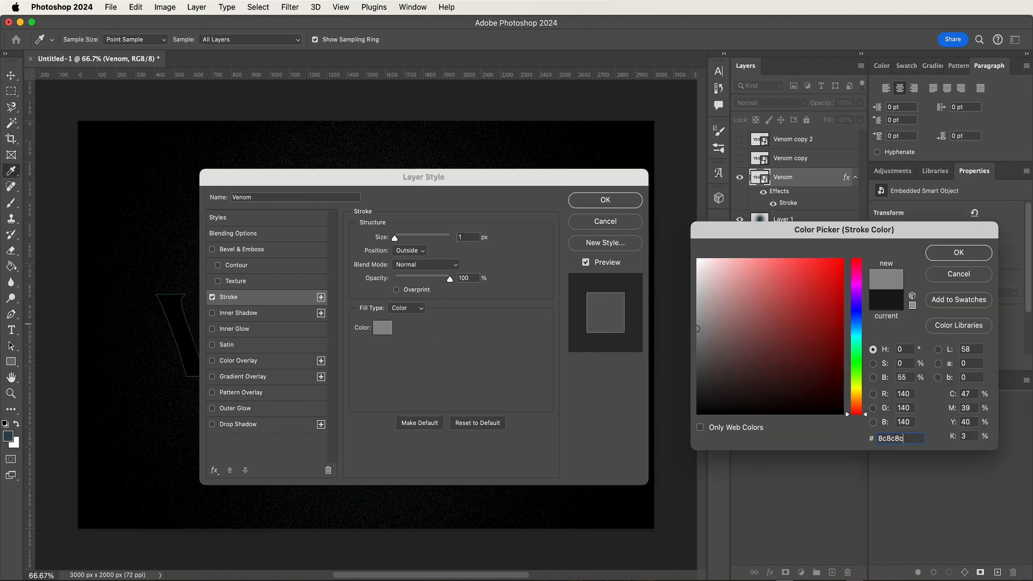
pyautogui.press('Return')
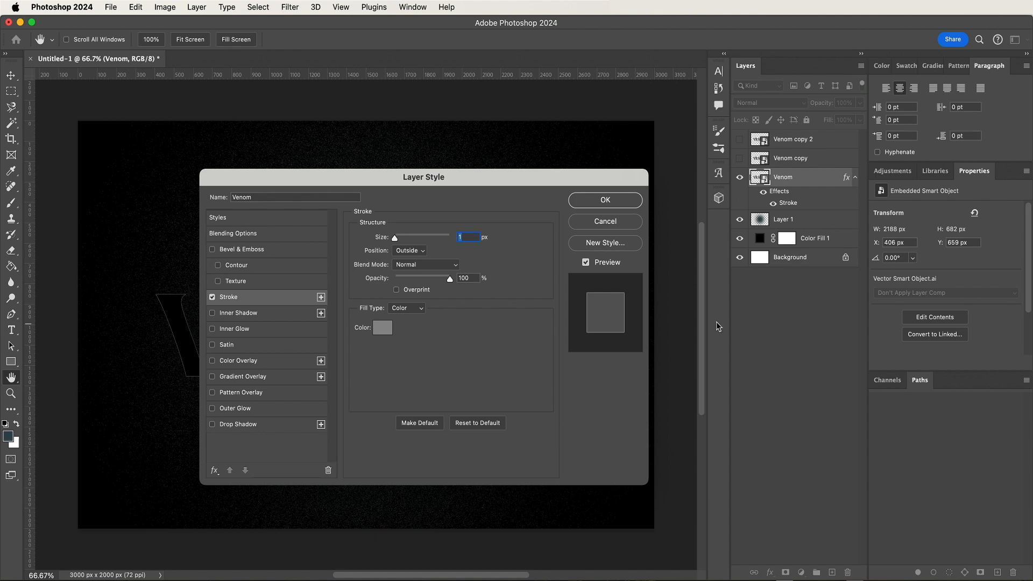
pyautogui.click(601, 204)
pyautogui.press('v')
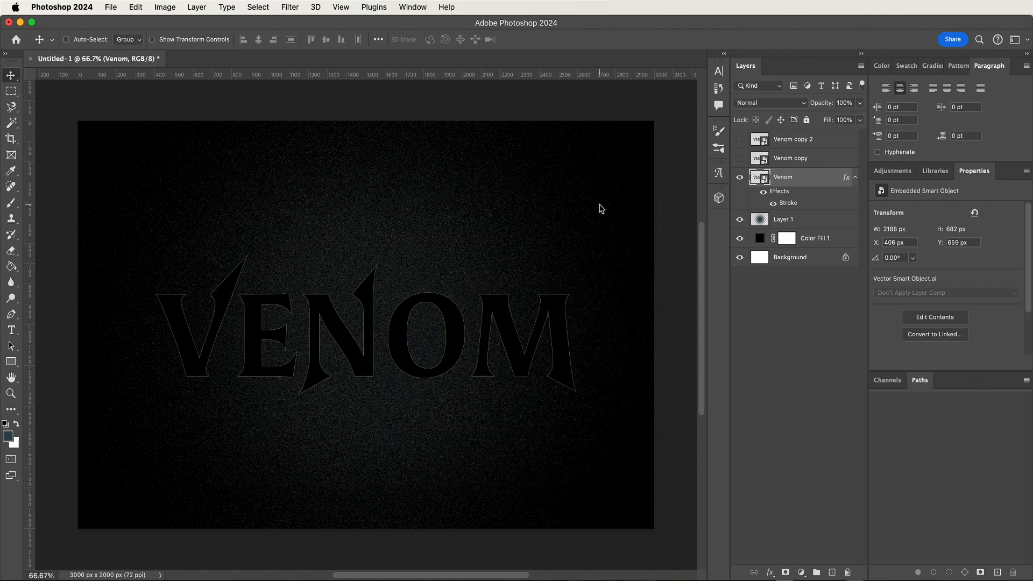
# Apply a Motion Blur filter to the Venom layer with an angle of -22° and a distance of 35 pixels
pyautogui.click(288, 7)
pyautogui.moveTo(420, 179)
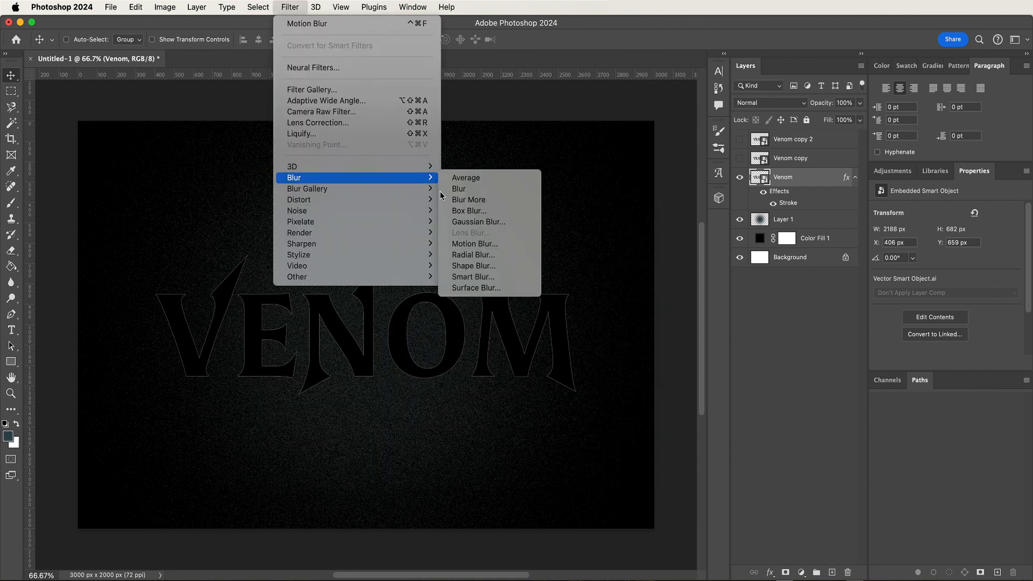
pyautogui.click(489, 245)
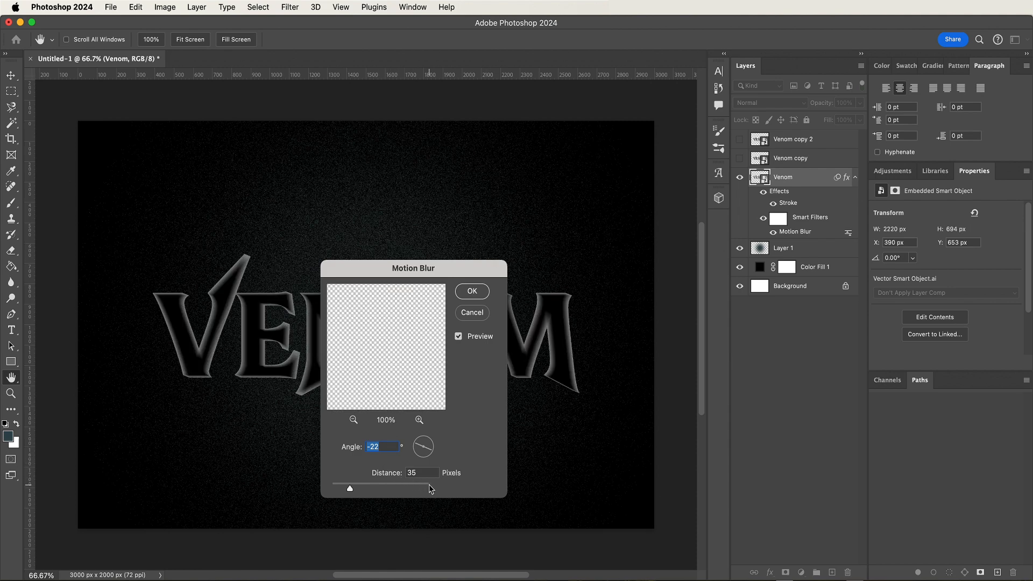
pyautogui.click(471, 291)
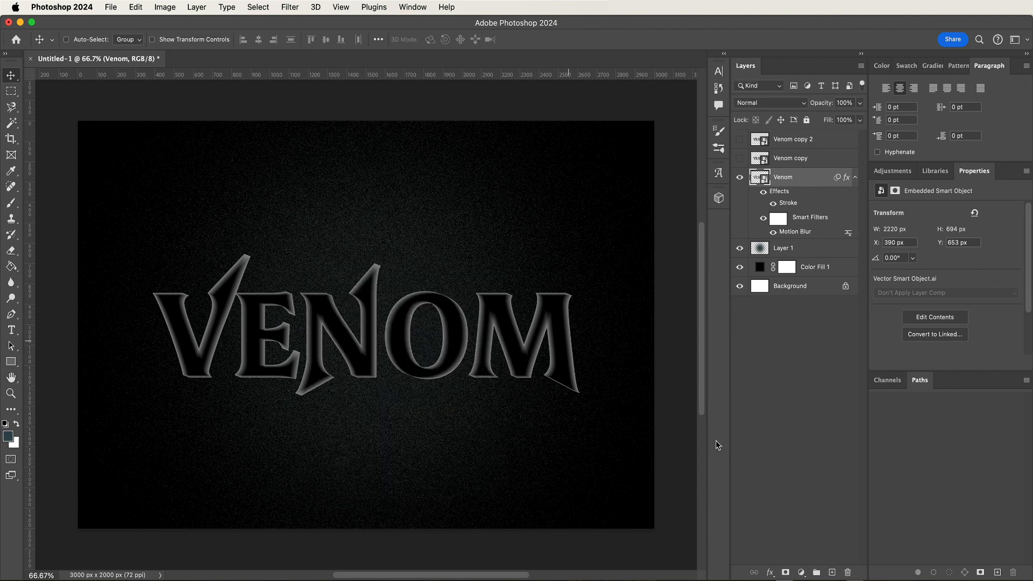
# Put the Venom layer into a new group and name the group Venom 1
pyautogui.click(814, 571)
pyautogui.moveTo(807, 199); pyautogui.dragTo(804, 181)
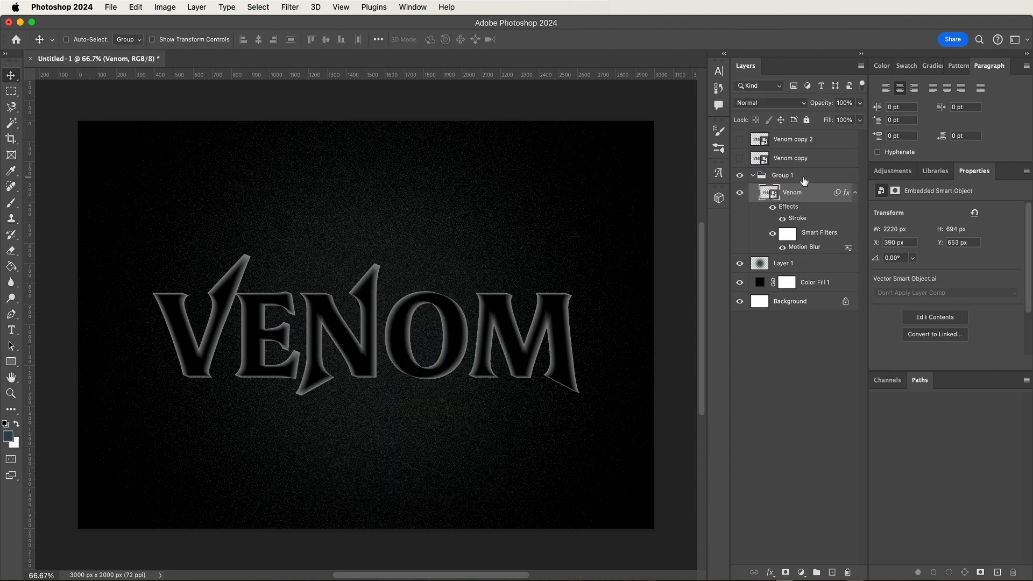
pyautogui.doubleClick(788, 176)
pyautogui.write('Venom 1')
pyautogui.press('Return')
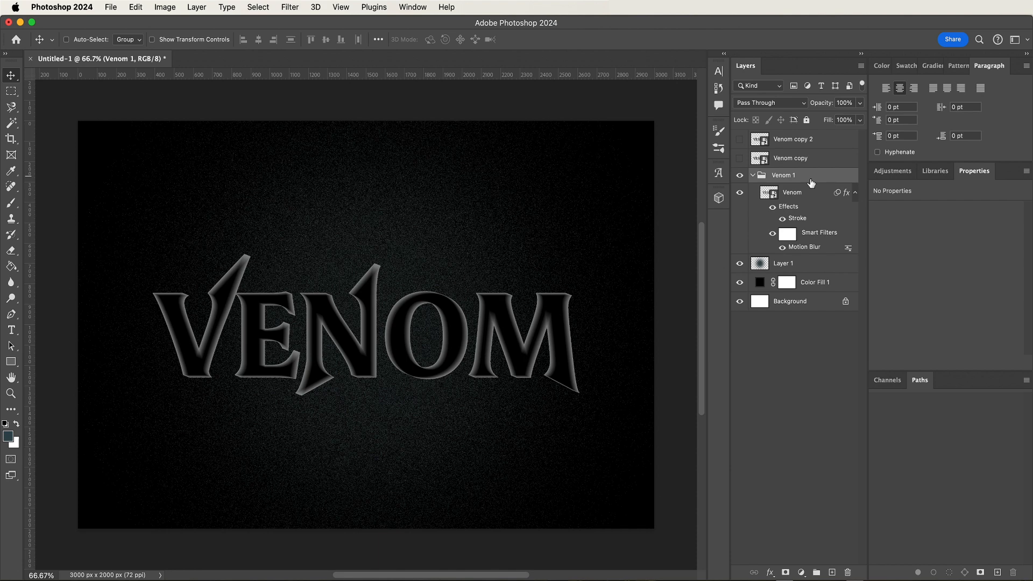
# Add a Bevel & Emboss effect to the Venom 1 group with a size of 62 px
pyautogui.doubleClick(811, 183)
pyautogui.moveTo(376, 180); pyautogui.dragTo(526, 208)
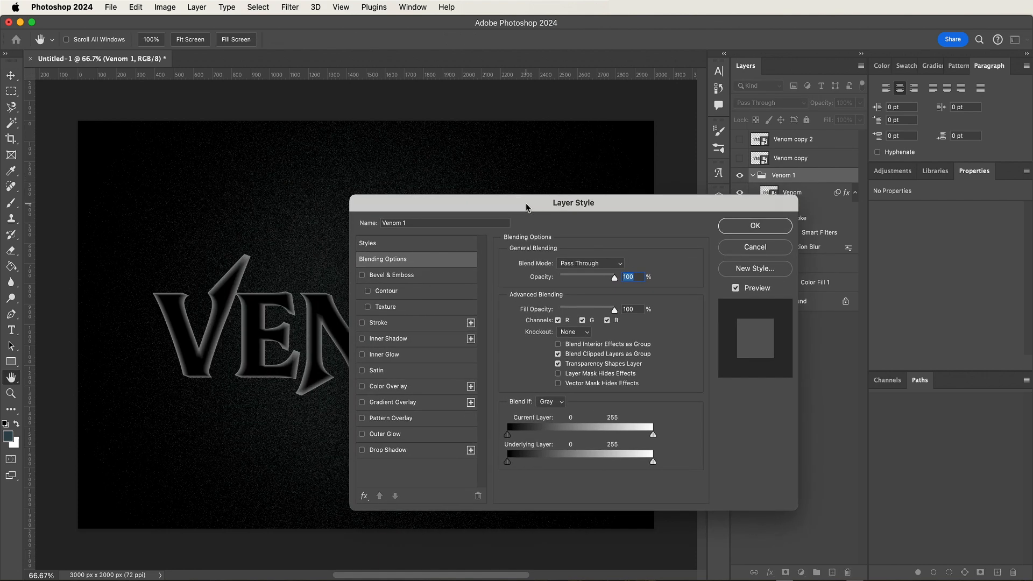
pyautogui.click(427, 277)
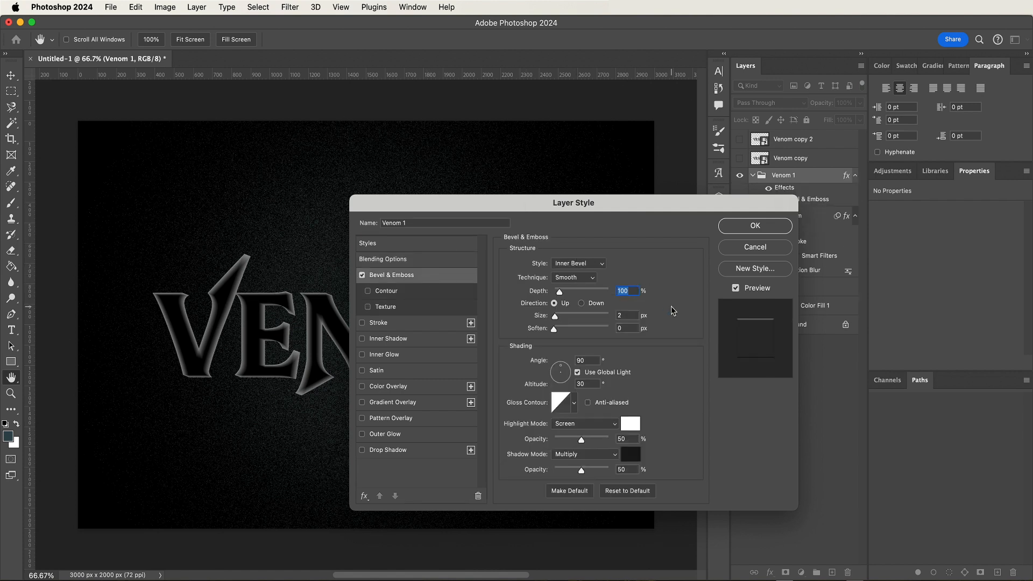
pyautogui.click(628, 315)
pyautogui.write('62')
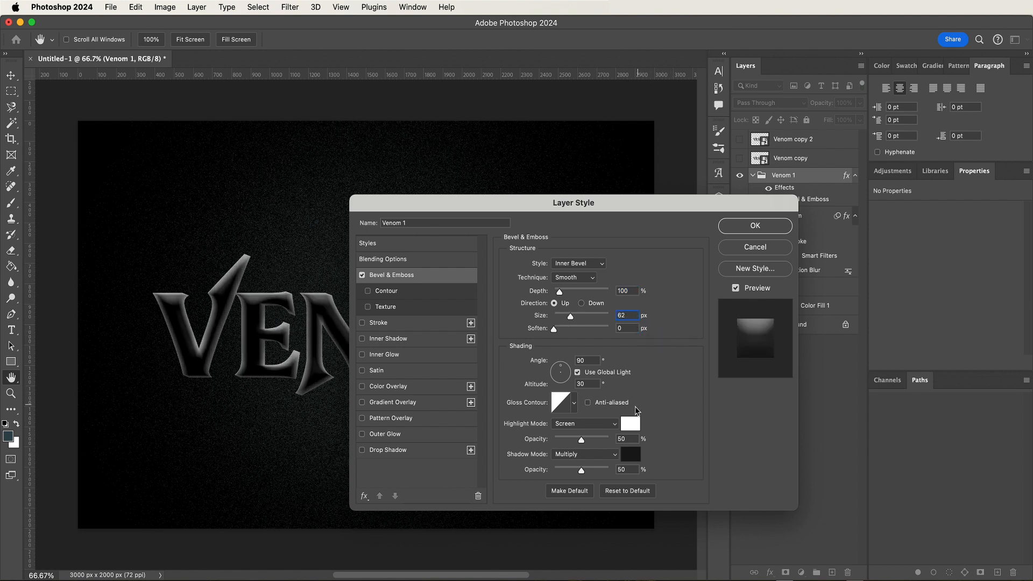
# Set the bevel's highlight mode to Color Dodge with a white highlight colour and 84% opacity
pyautogui.click(607, 424)
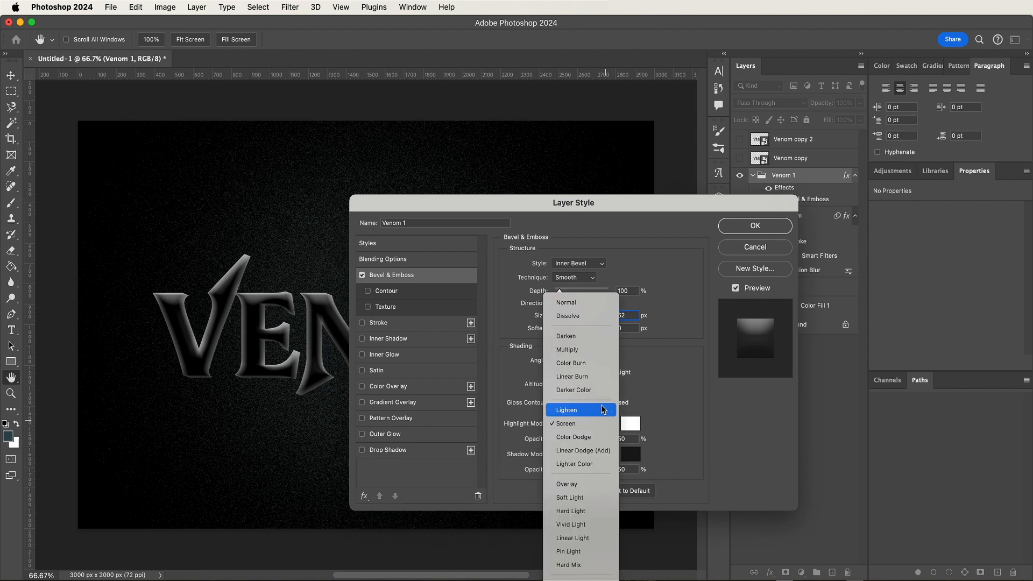
pyautogui.click(592, 438)
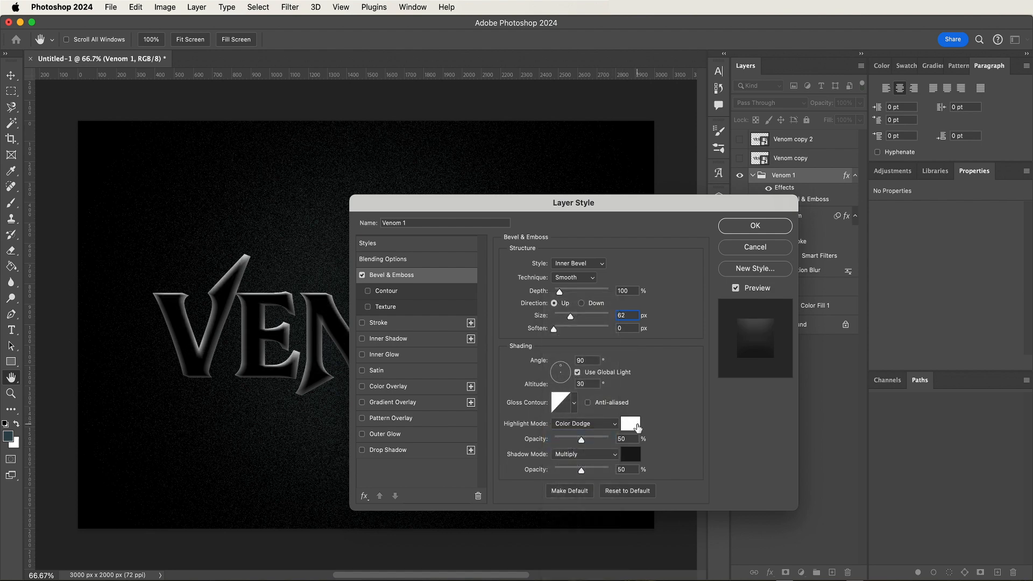
pyautogui.click(637, 426)
pyautogui.click(939, 260)
pyautogui.doubleClick(629, 439)
pyautogui.write('84')
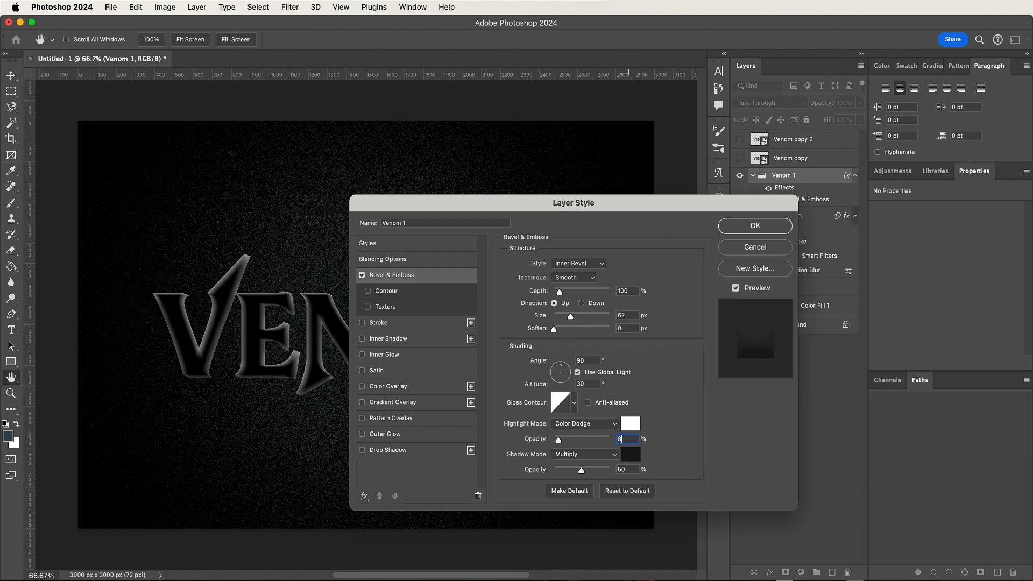
# Set the bevel's shadow mode to Multiply with shadow colour #191819 and 100% opacity
pyautogui.click(588, 459)
pyautogui.click(593, 456)
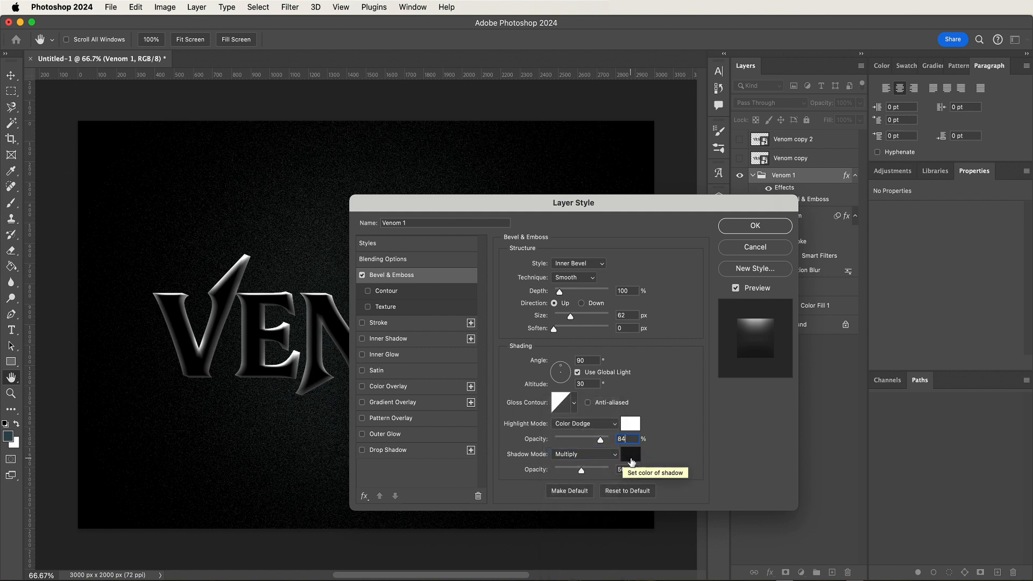
pyautogui.click(631, 455)
pyautogui.write('1')
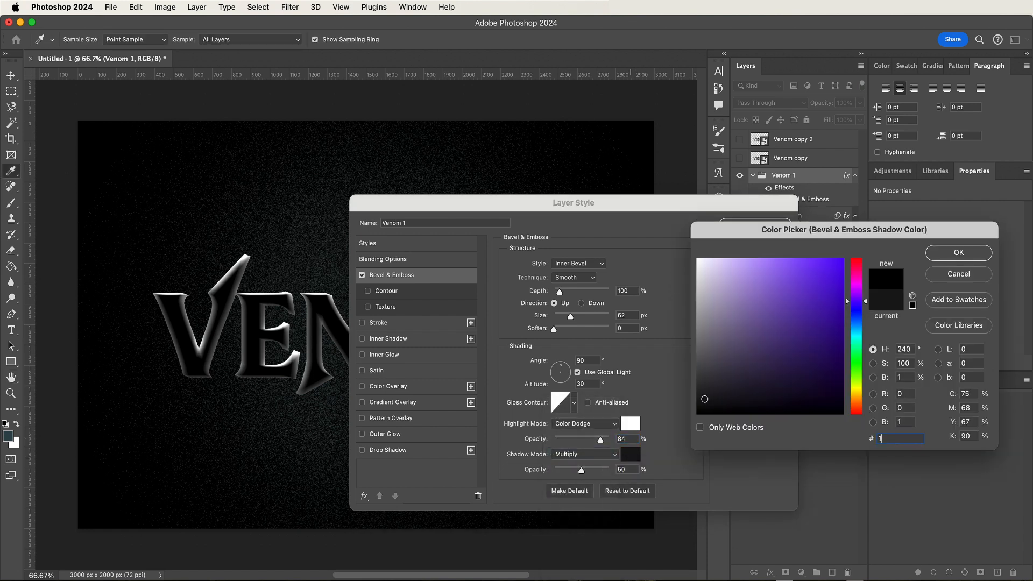
pyautogui.write('91819')
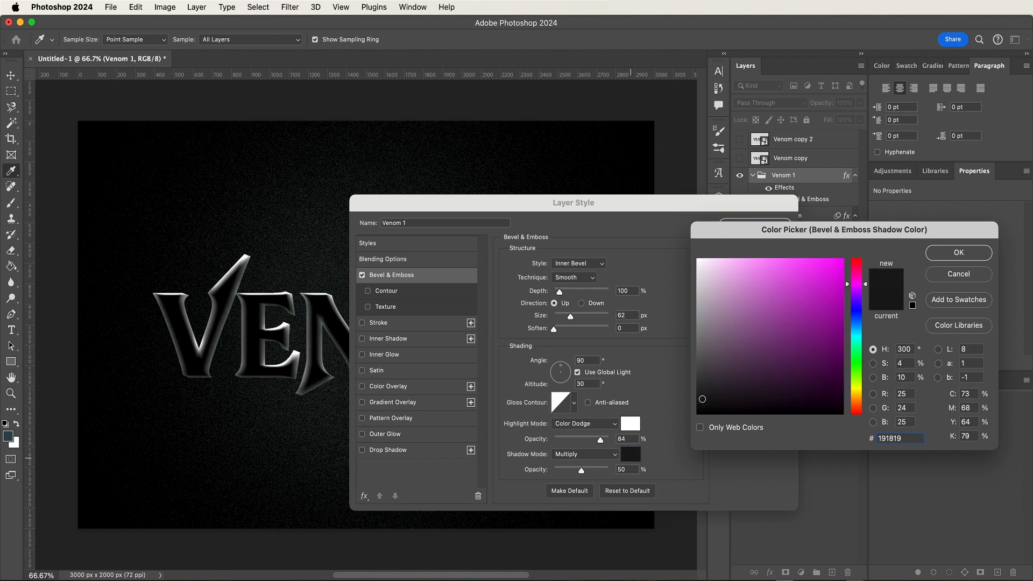
pyautogui.press('Return')
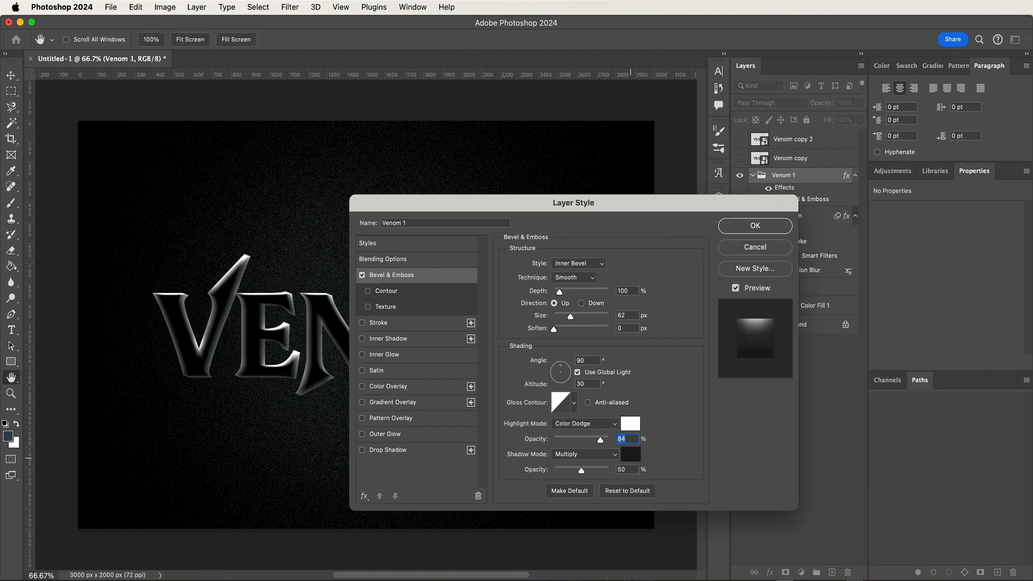
pyautogui.click(582, 471)
pyautogui.moveTo(582, 472); pyautogui.dragTo(652, 476)
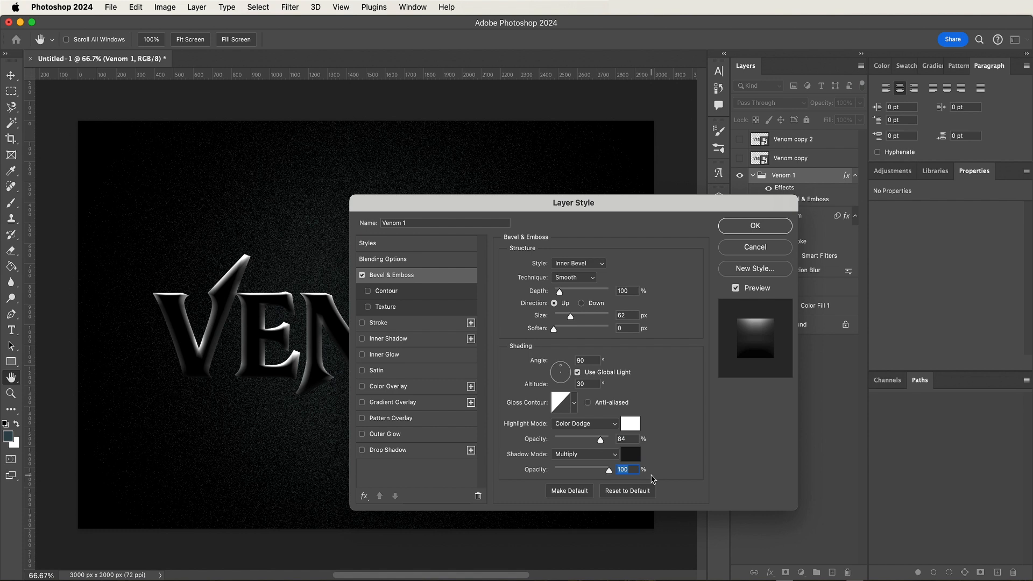
# Add an Inner Shadow effect to the Venom 1 group with Color Burn blend mode and colour #191819
pyautogui.click(433, 340)
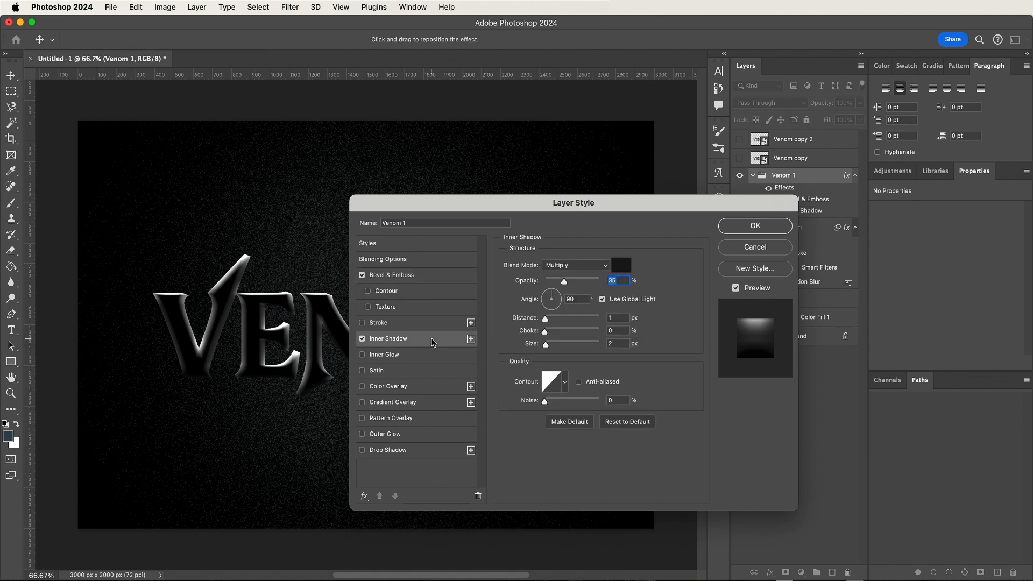
pyautogui.click(556, 265)
pyautogui.click(563, 278)
pyautogui.click(621, 266)
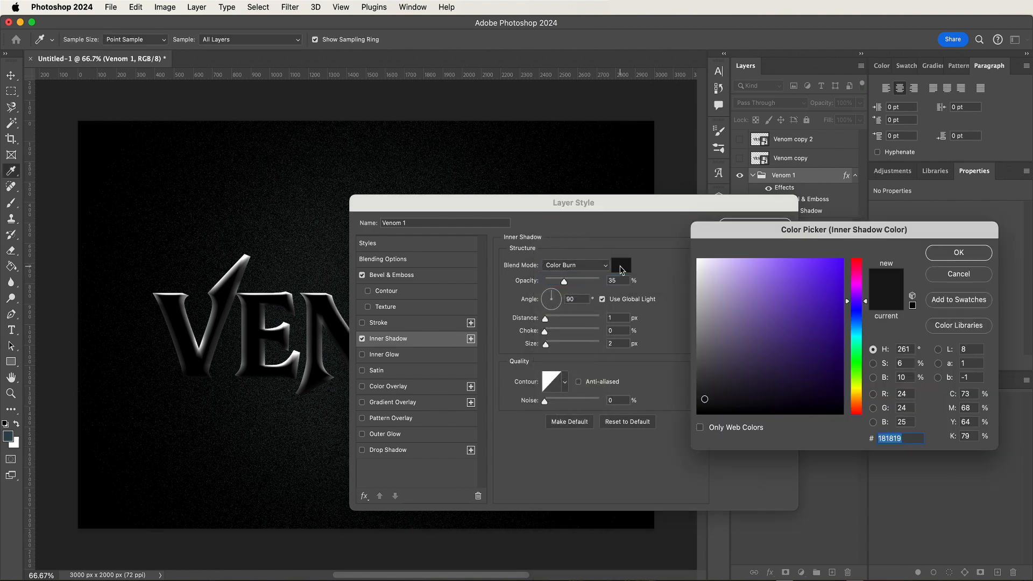
pyautogui.write('19')
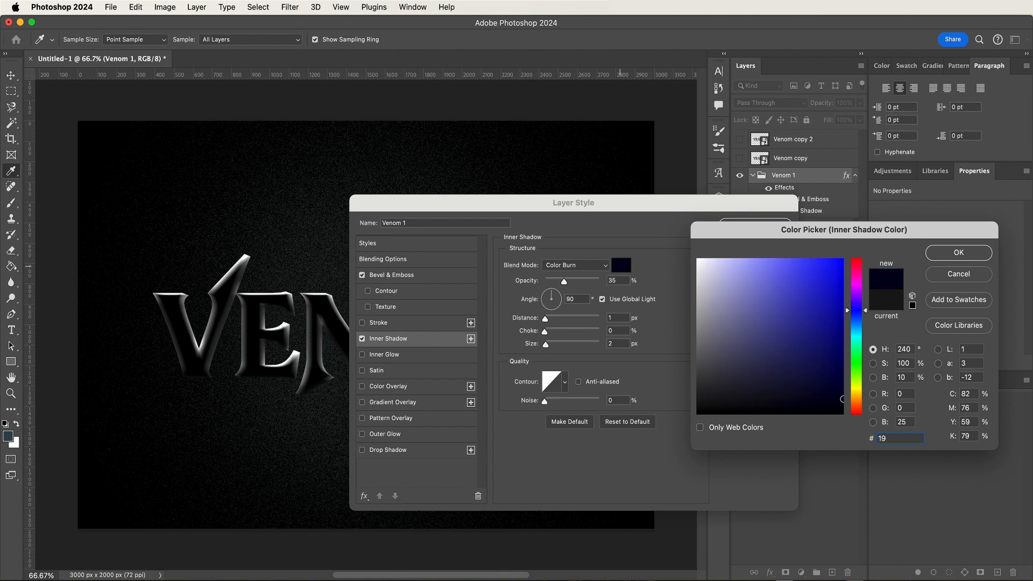
pyautogui.write('1819')
pyautogui.press('Return')
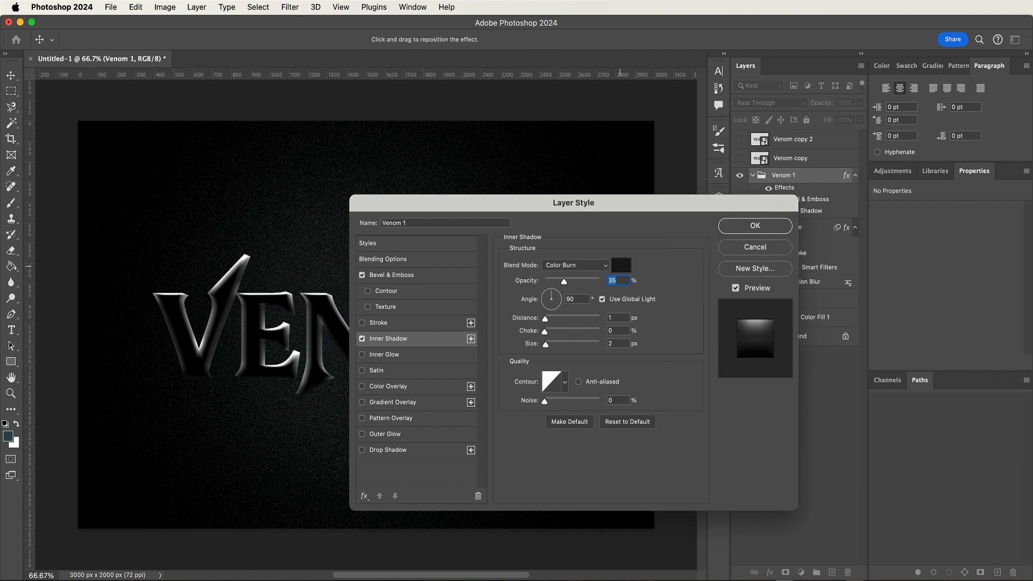
# Set the inner shadow's opacity to 100%, distance to 21 px and size to 84 px
pyautogui.moveTo(564, 281); pyautogui.dragTo(661, 307)
pyautogui.doubleClick(617, 318)
pyautogui.write('21')
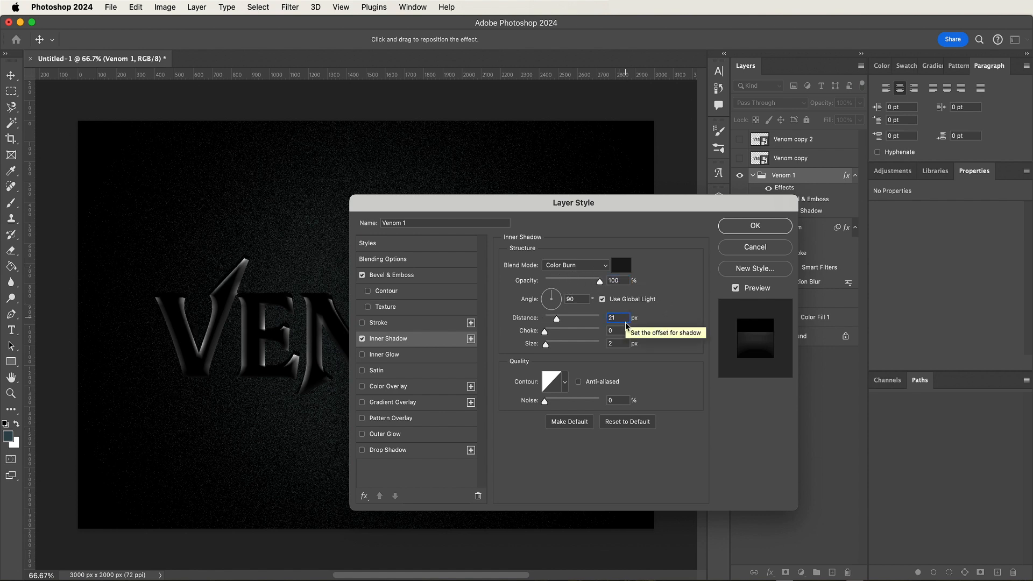
pyautogui.doubleClick(621, 343)
pyautogui.write('84')
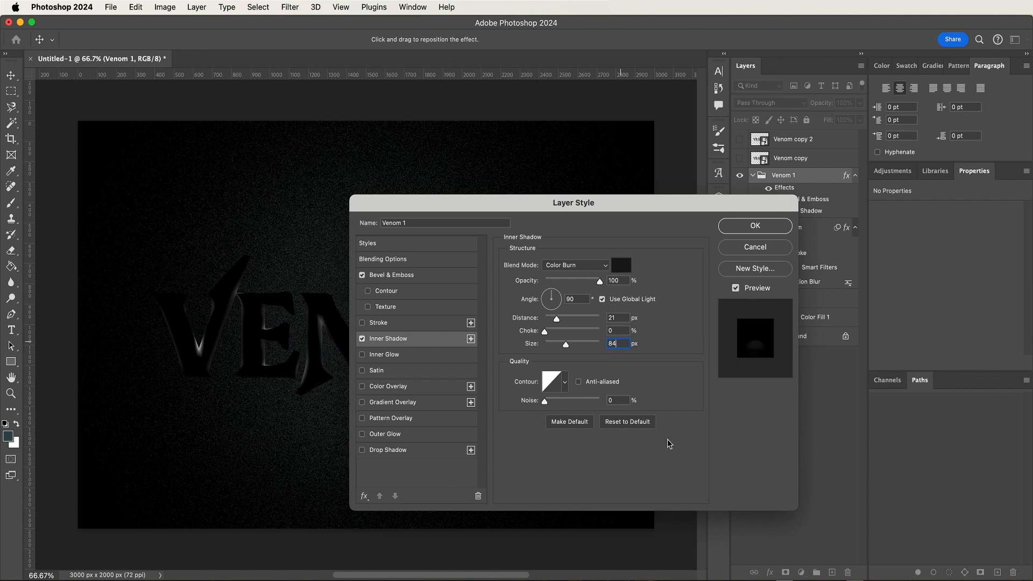
# Add a Satin effect to the group with Vivid Light blend mode, 100% opacity and colour #d9dbdc
pyautogui.click(413, 375)
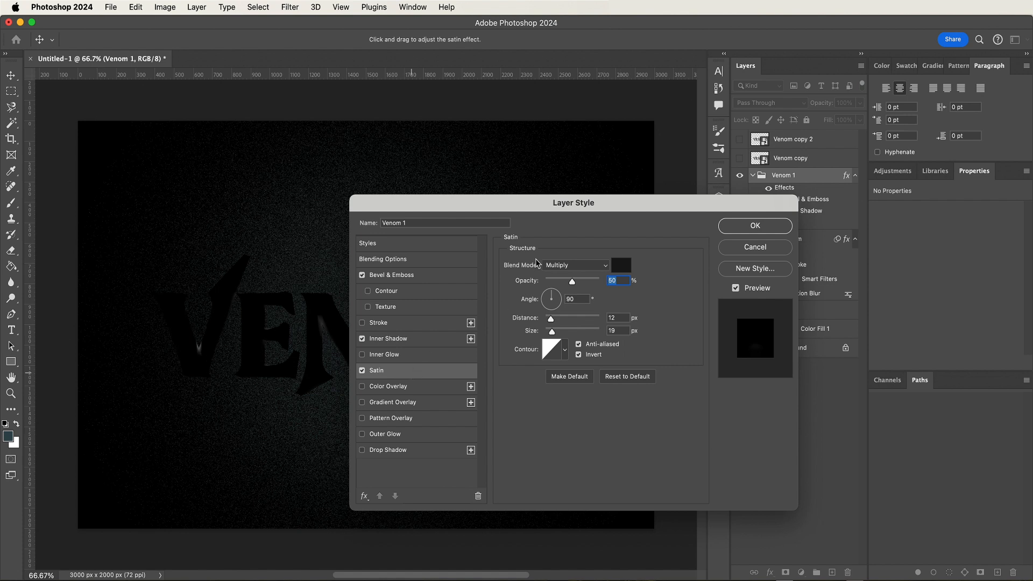
pyautogui.click(558, 265)
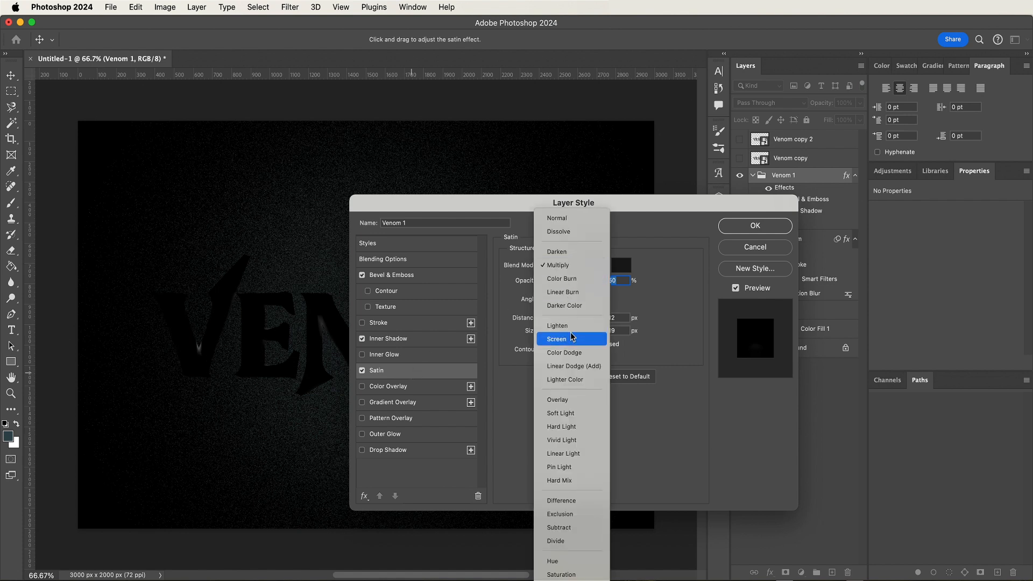
pyautogui.click(576, 440)
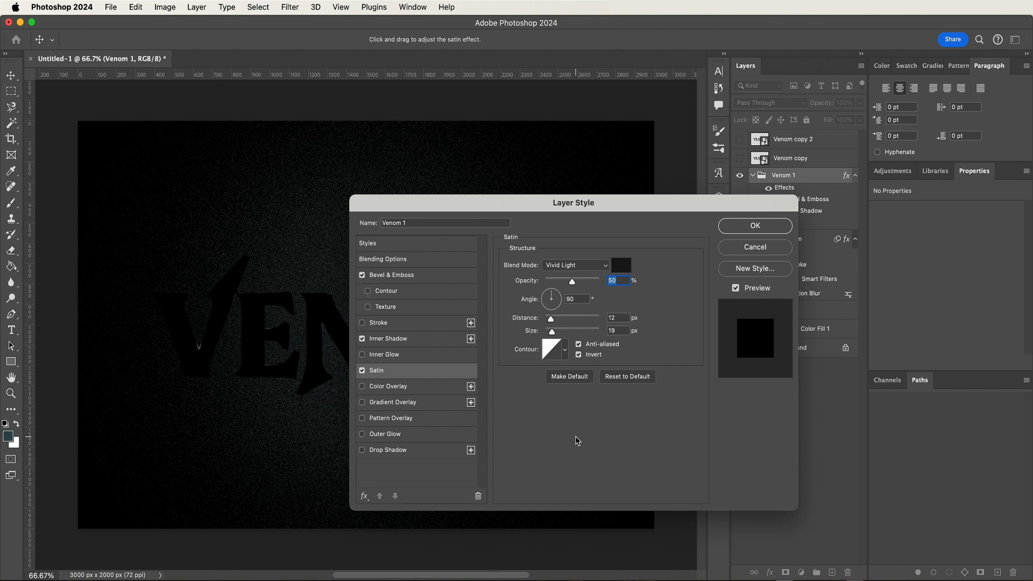
pyautogui.moveTo(572, 282); pyautogui.dragTo(643, 298)
pyautogui.click(618, 265)
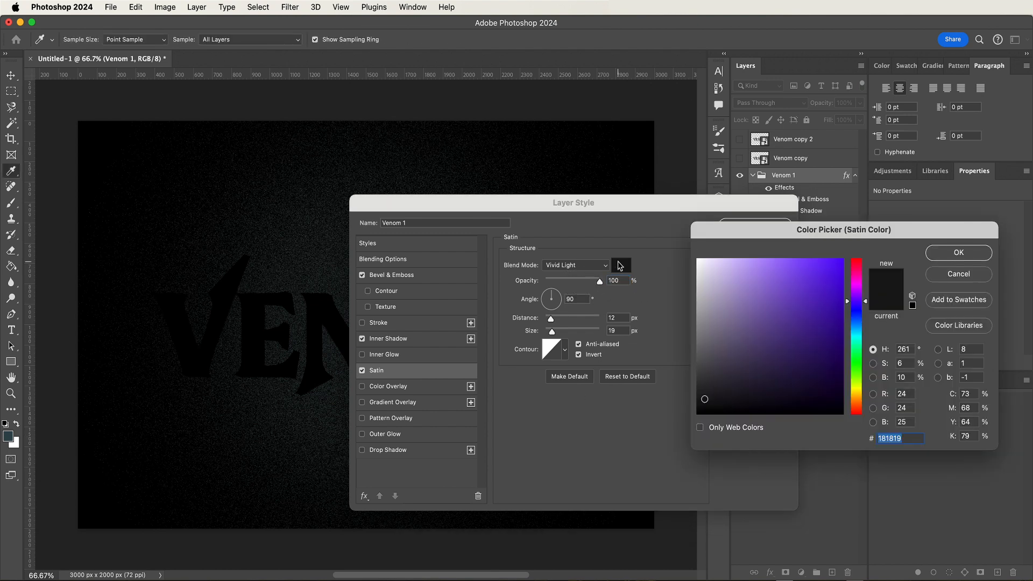
pyautogui.write('d9')
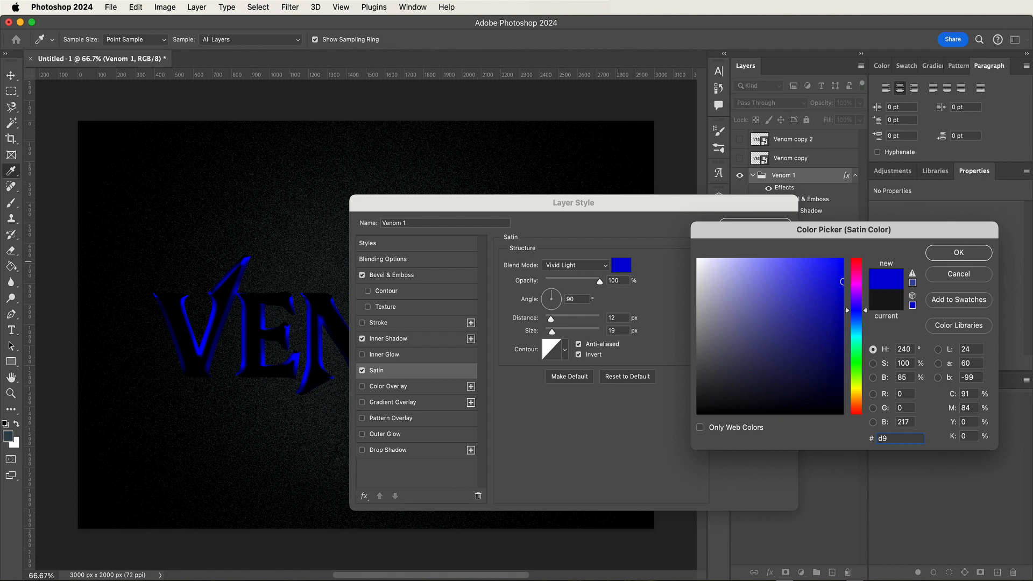
pyautogui.write('d')
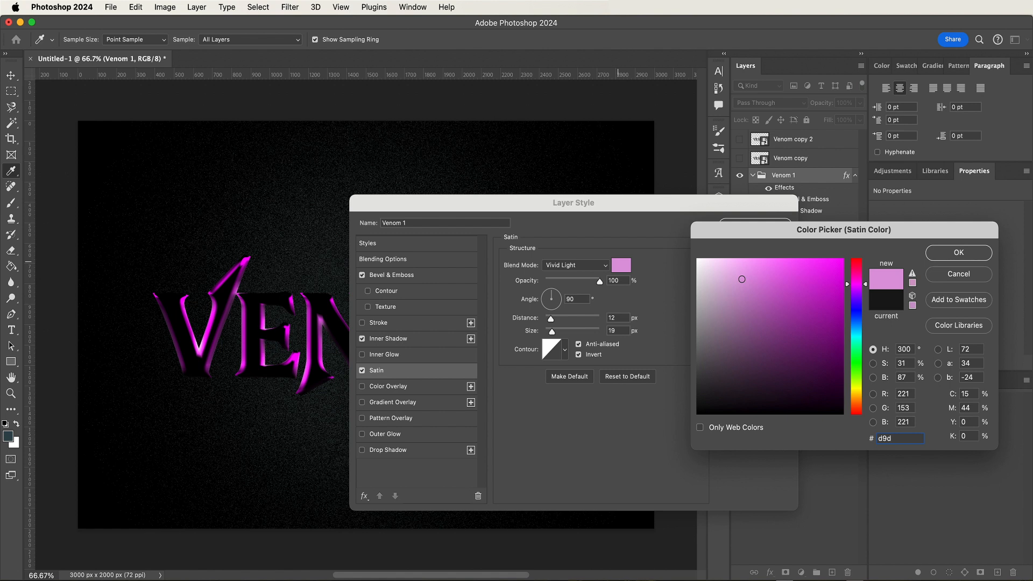
pyautogui.write('bdc')
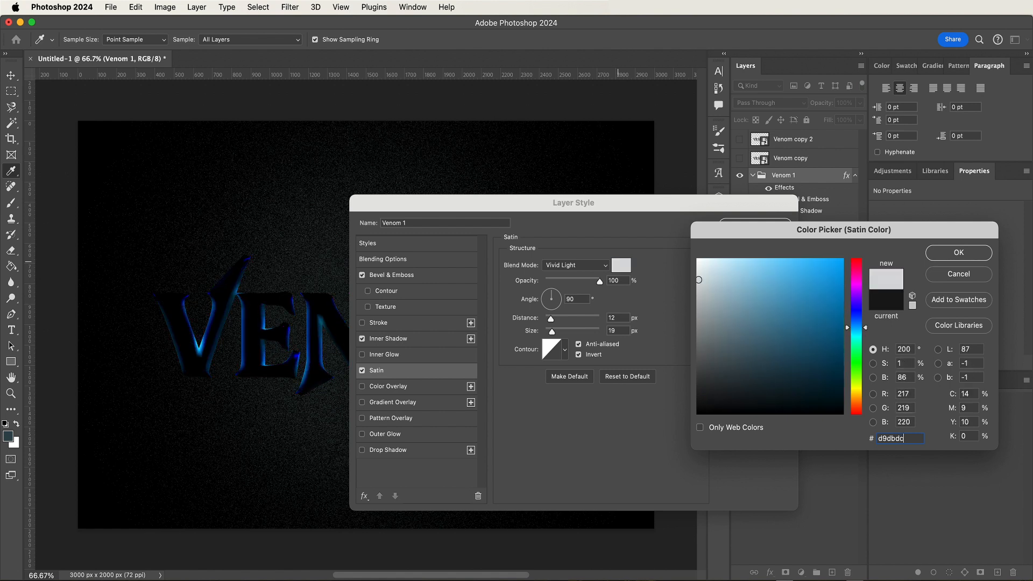
pyautogui.press('Return')
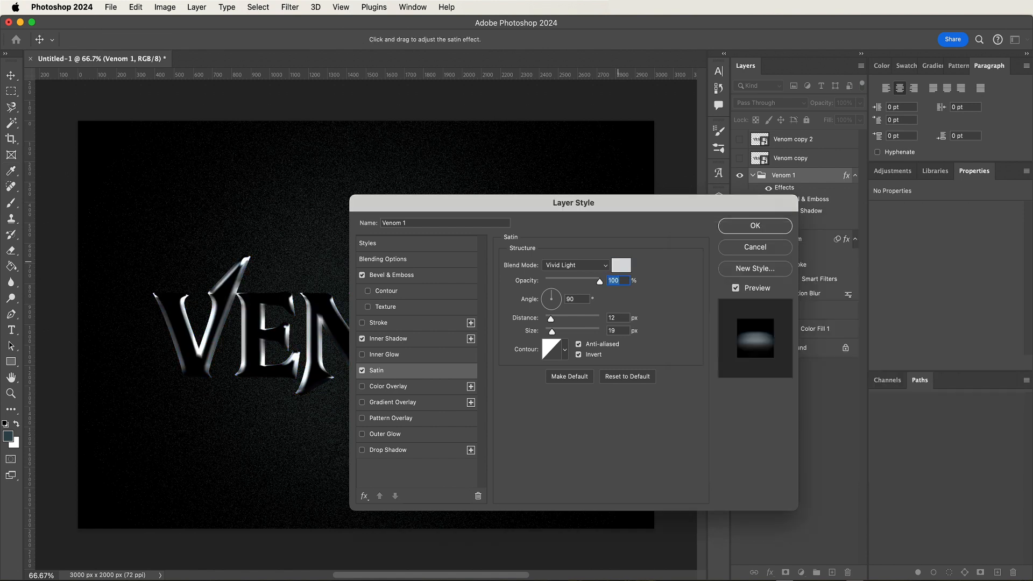
# Set the satin distance to 50 px, choose the single-peak cone contour and turn off Invert
pyautogui.click(614, 317)
pyautogui.write('50')
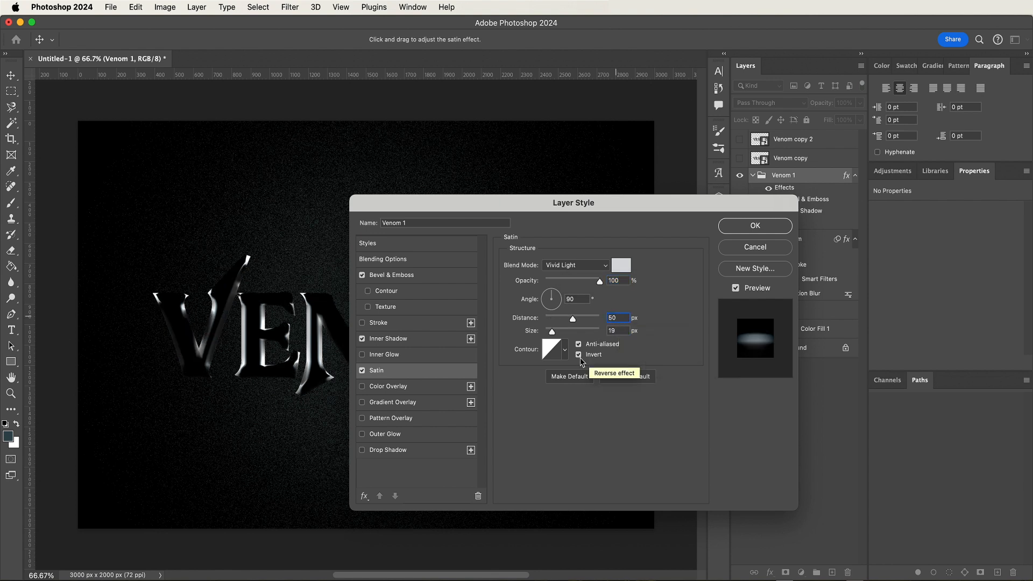
pyautogui.click(564, 351)
pyautogui.click(513, 376)
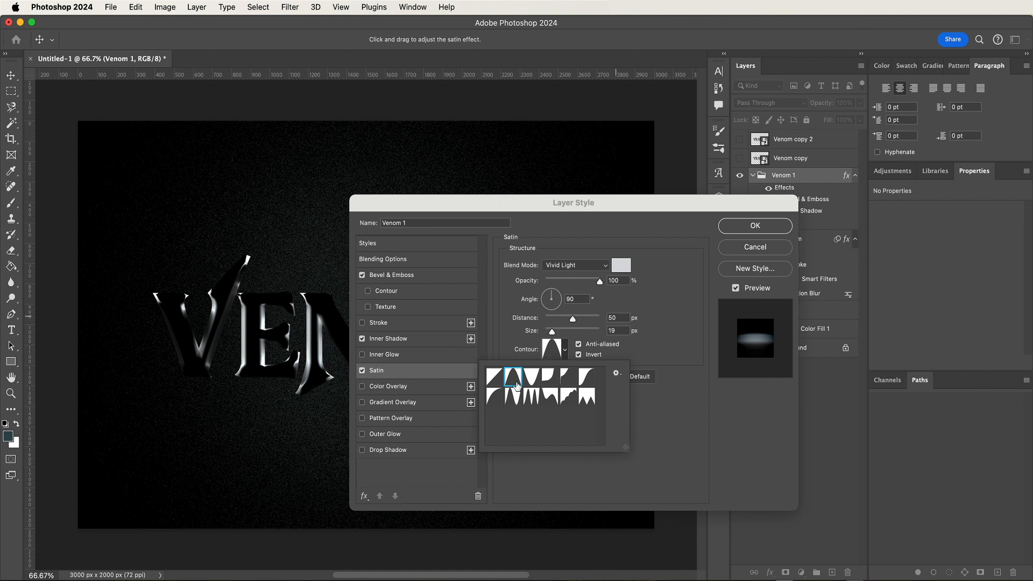
pyautogui.click(691, 345)
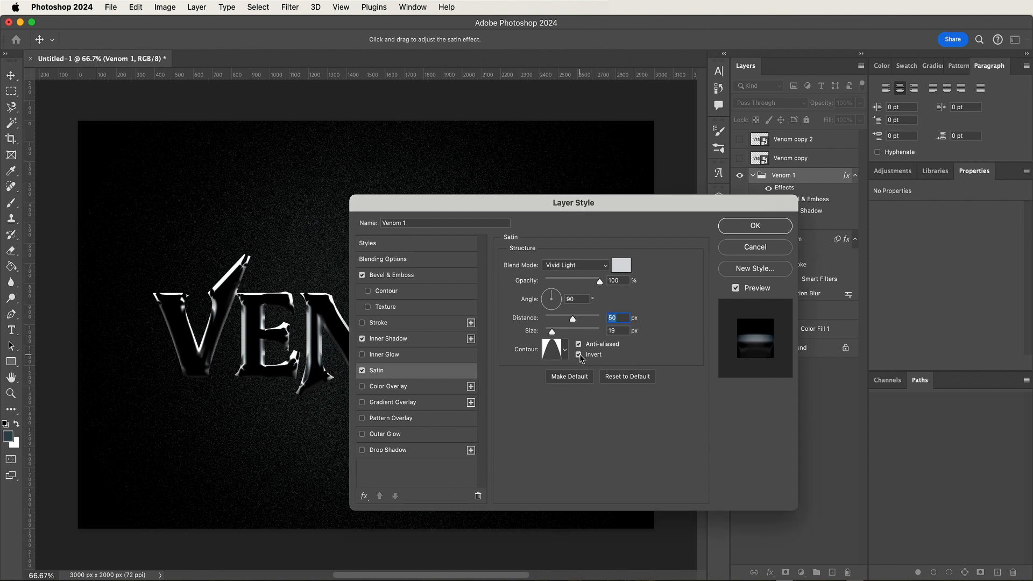
pyautogui.click(580, 356)
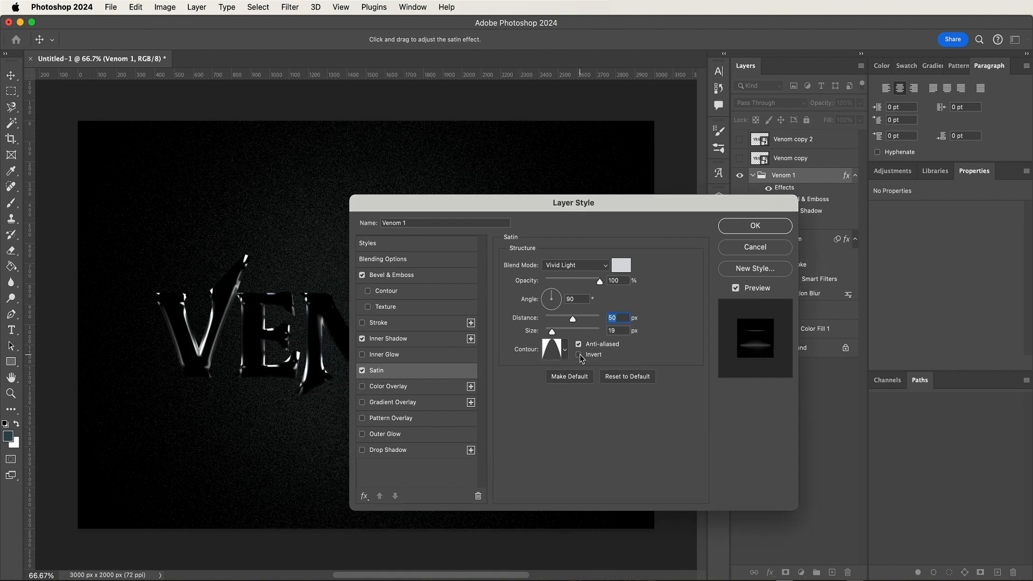
# Add a Gradient Overlay effect to the group, keeping the Normal blend mode and reversing the gradient
pyautogui.click(444, 404)
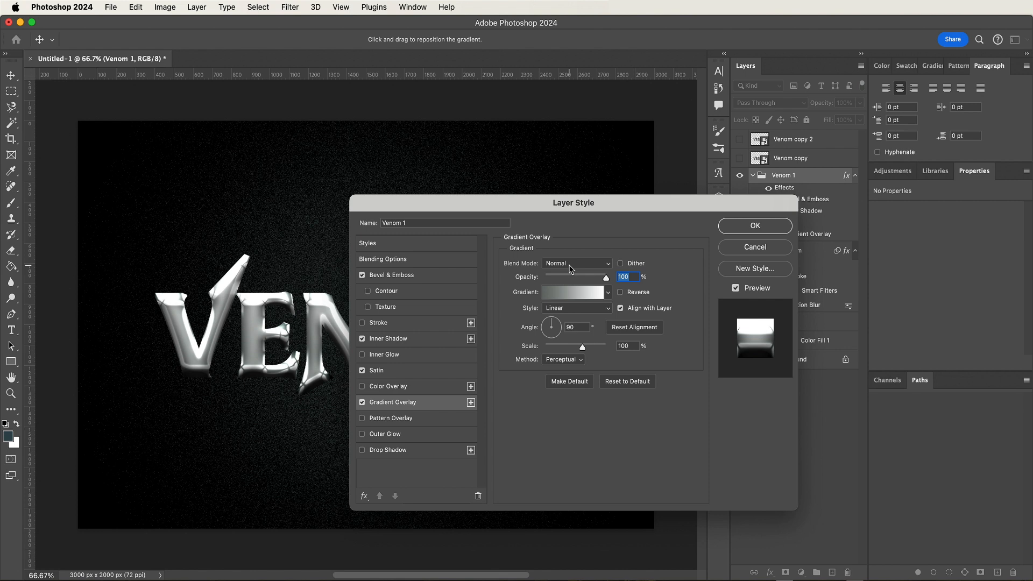
pyautogui.click(570, 265)
pyautogui.click(570, 265)
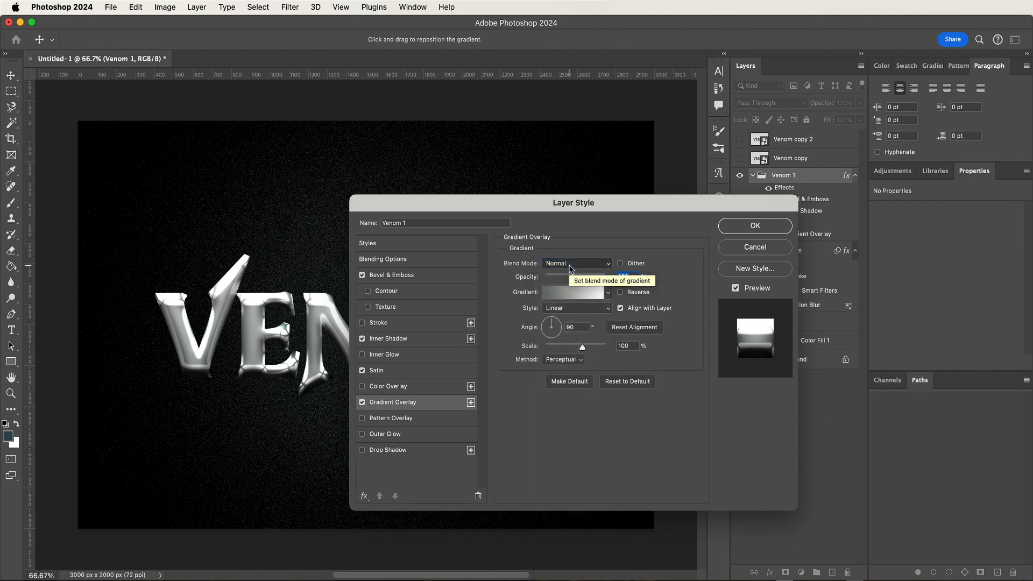
pyautogui.click(634, 295)
# Set the colour stop at location 0 of the overlay gradient to #871e21
pyautogui.click(565, 291)
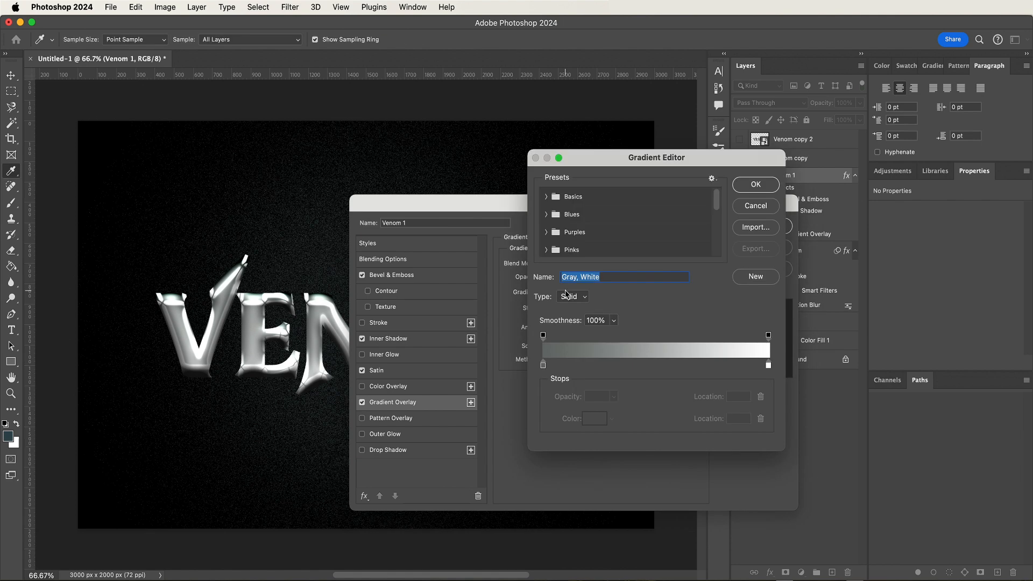
pyautogui.click(544, 366)
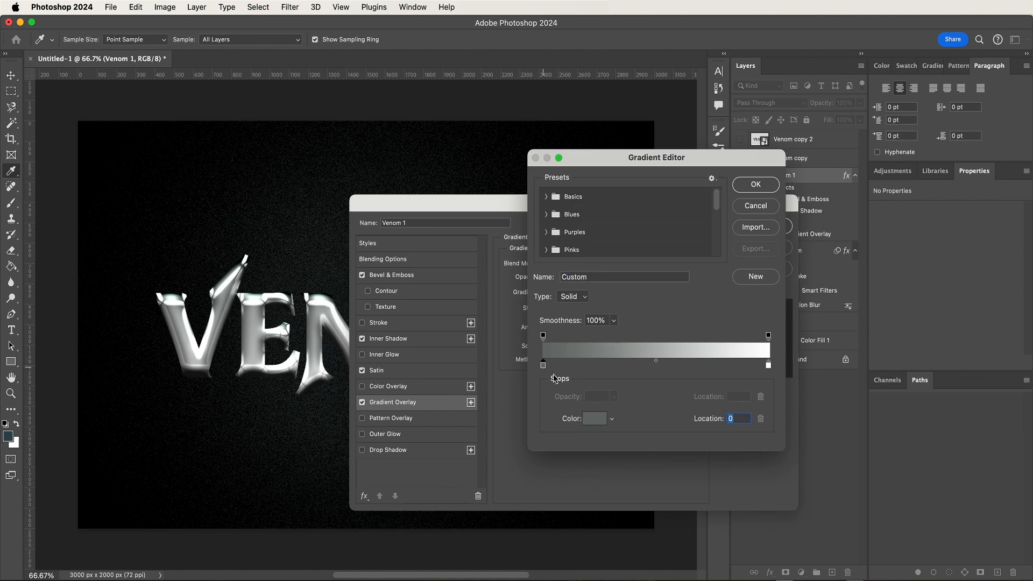
pyautogui.click(600, 424)
pyautogui.write('871')
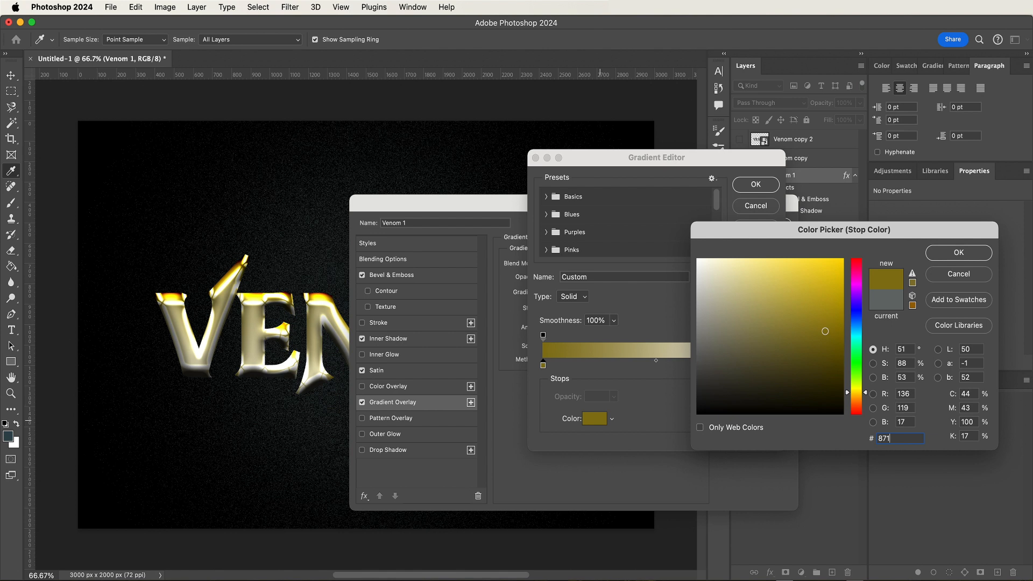
pyautogui.write('e21')
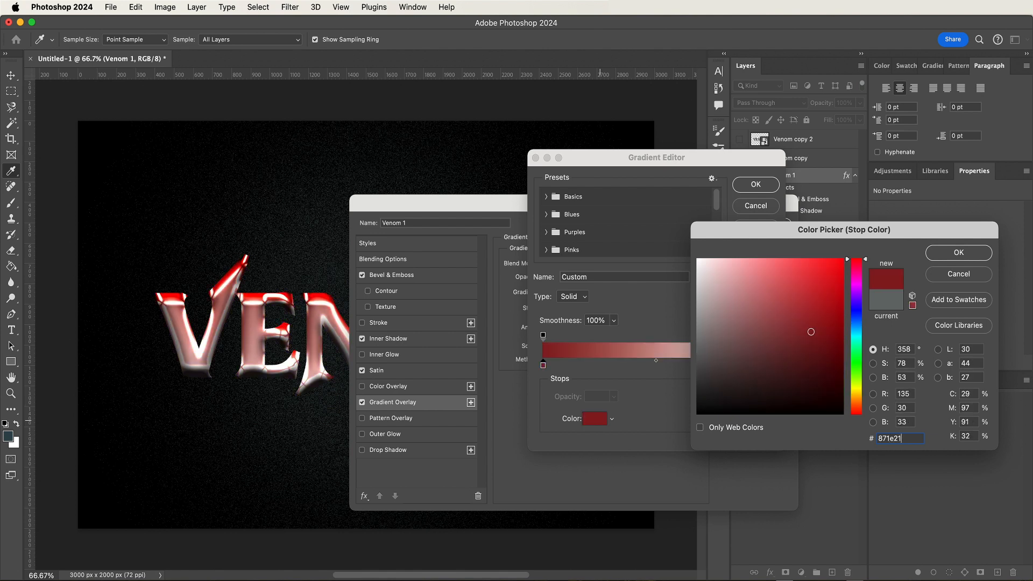
pyautogui.press('Return')
# Set the gradient's colour stop at location 100 to #df1f03 and accept the edited gradient
pyautogui.click(768, 366)
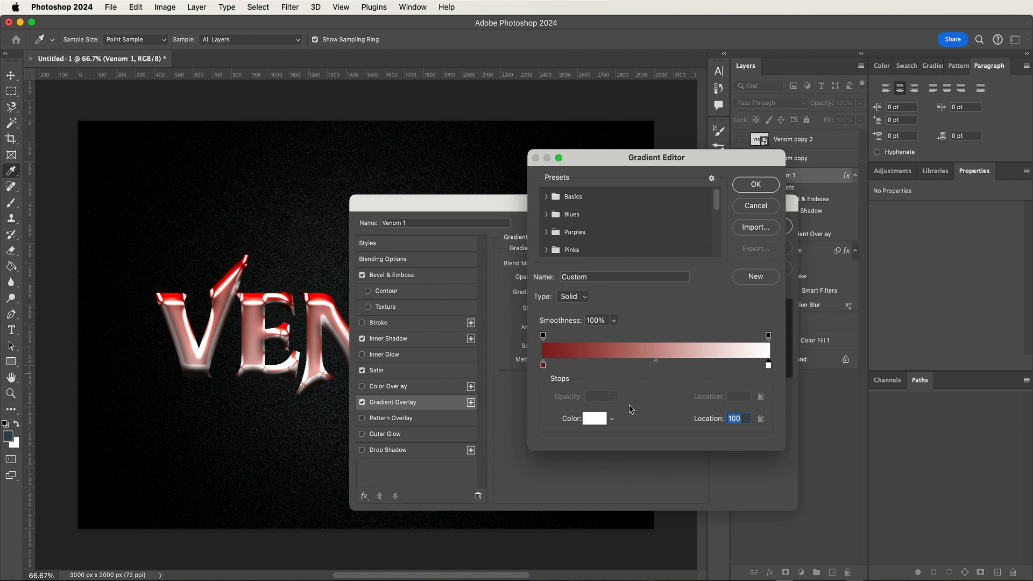
pyautogui.click(593, 421)
pyautogui.write('df')
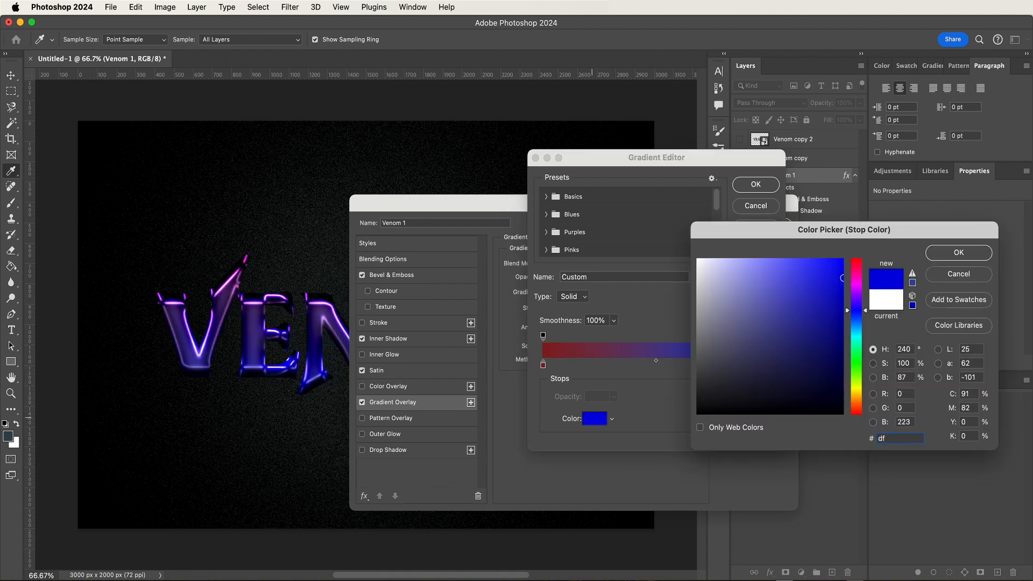
pyautogui.write('1f03')
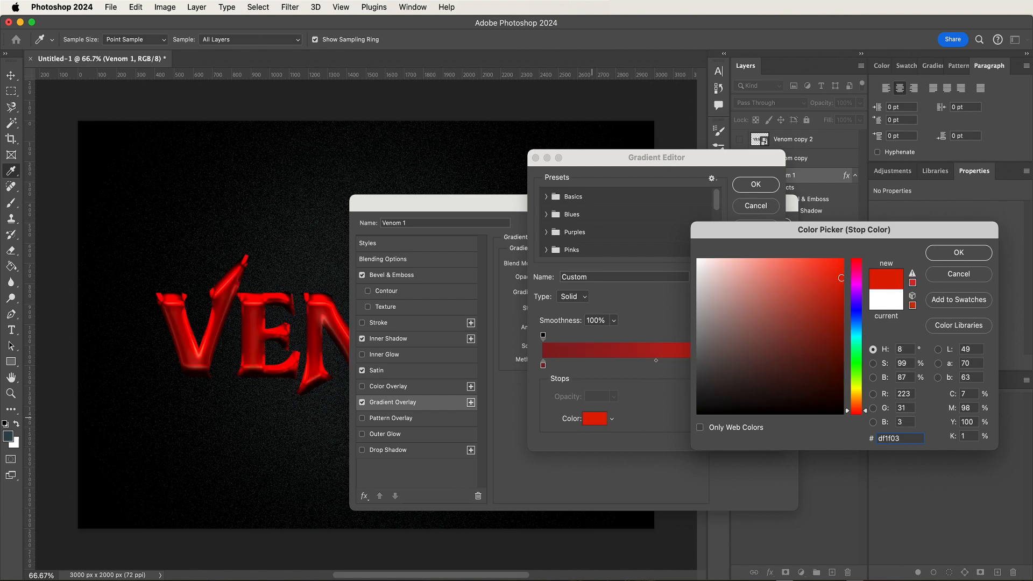
pyautogui.press('Return')
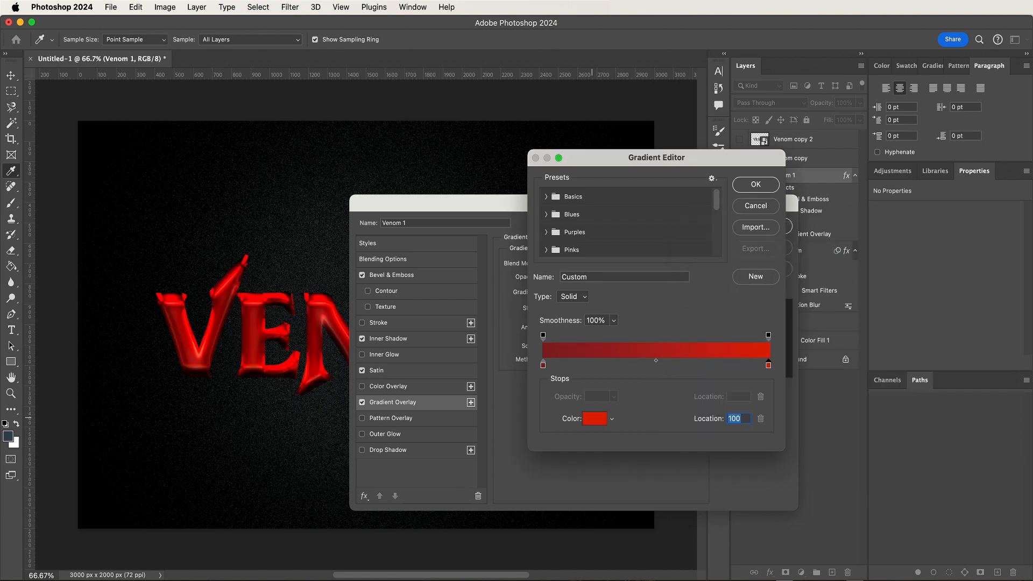
pyautogui.press('Return')
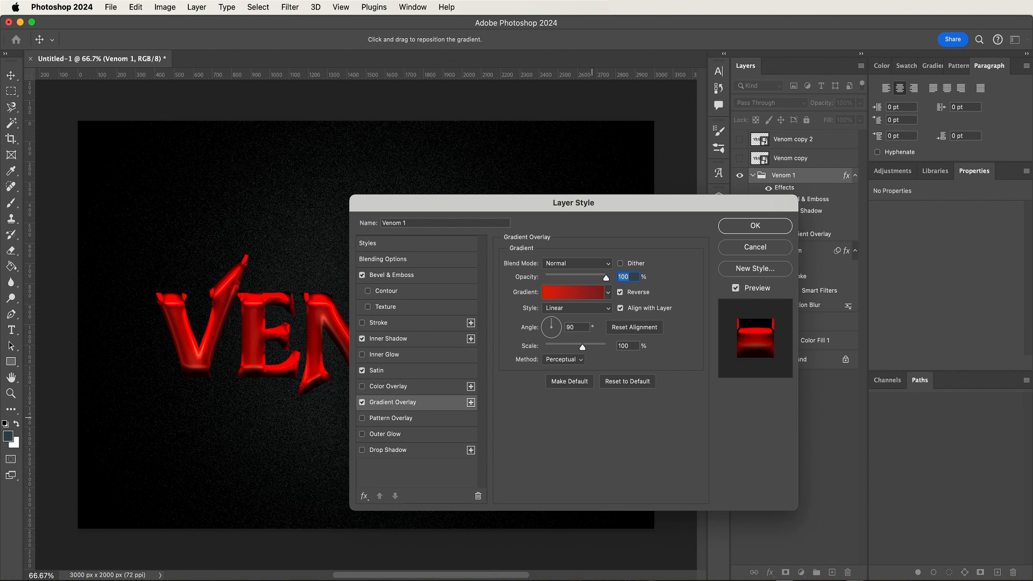
# Set the gradient overlay's angle to 112° and its scale to 131%
pyautogui.click(574, 327)
pyautogui.write('112')
pyautogui.doubleClick(623, 346)
pyautogui.write('131')
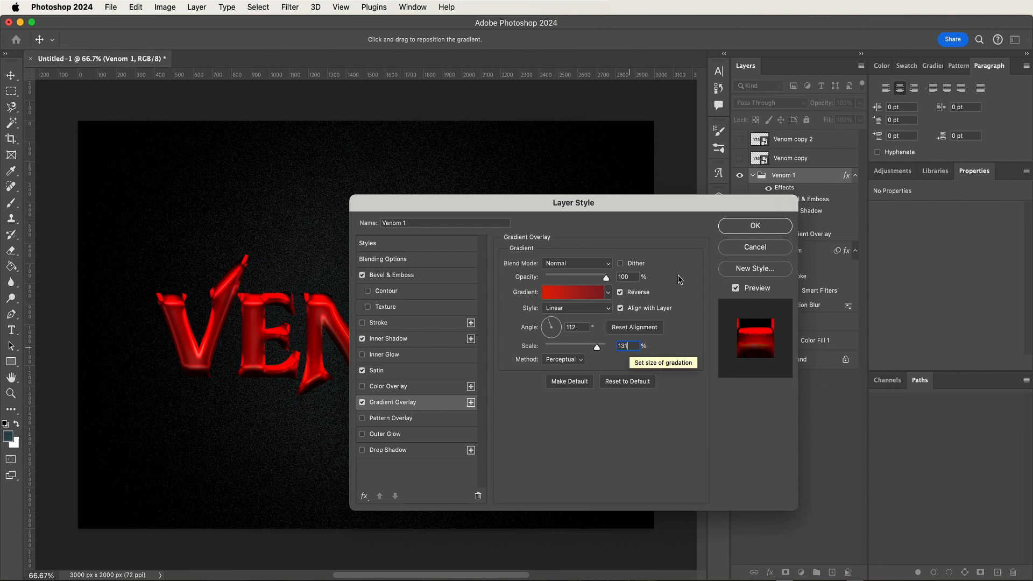
# Accept the group's layer style and make the Venom copy and Venom copy 2 layers visible
pyautogui.click(739, 226)
pyautogui.click(740, 156)
pyautogui.click(739, 139)
# Nudge the Venom copy and Venom copy 2 layers together to the left and slightly upward, offset from the red base lettering
pyautogui.click(790, 141)
pyautogui.keyDown('shift'); pyautogui.click(790, 158); pyautogui.keyUp('shift')
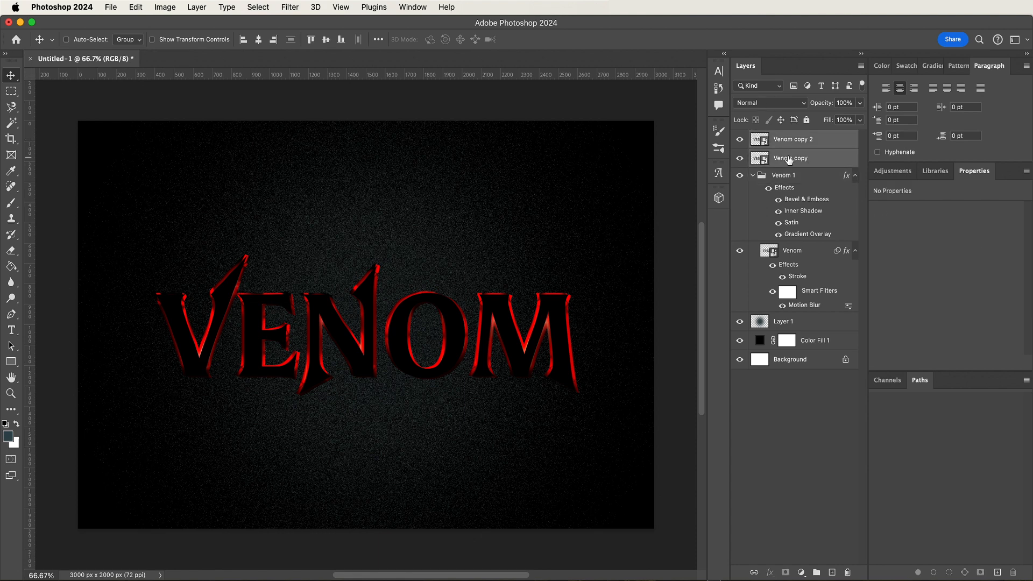
pyautogui.hotkey('shift', 'Left')
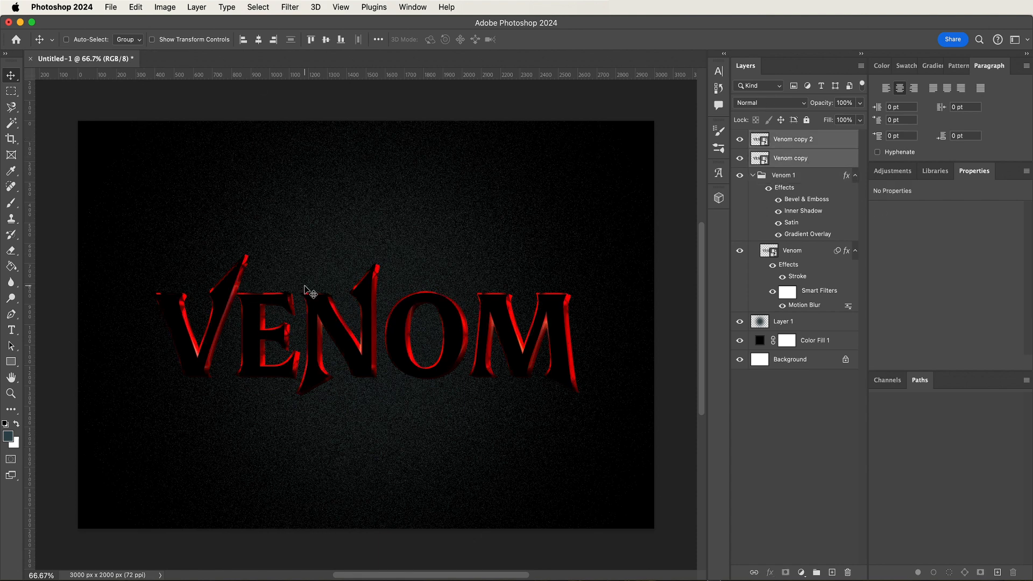
pyautogui.hotkey('shift', 'Left')
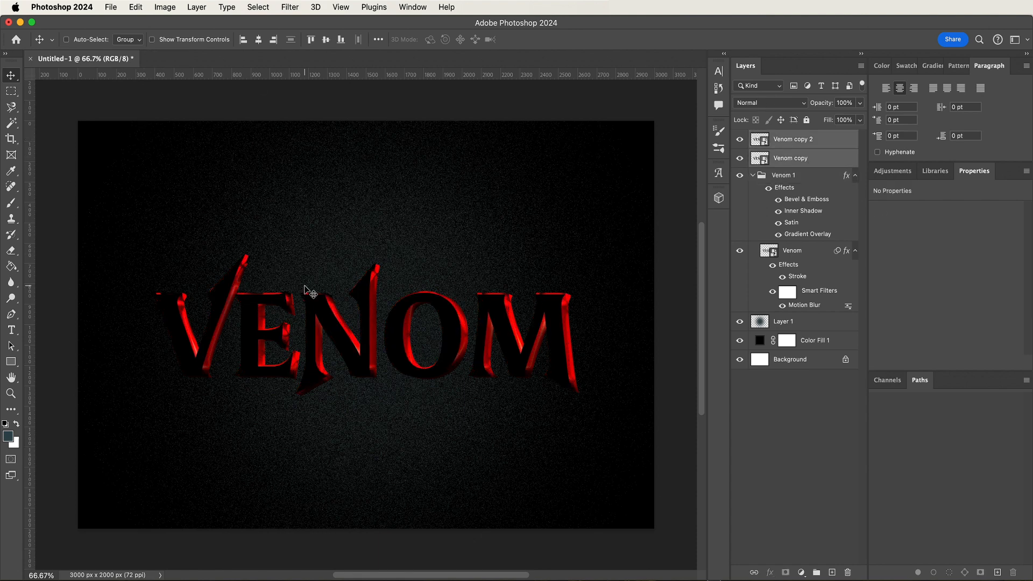
pyautogui.press('Up')
pyautogui.press('Up')
pyautogui.press('Up')
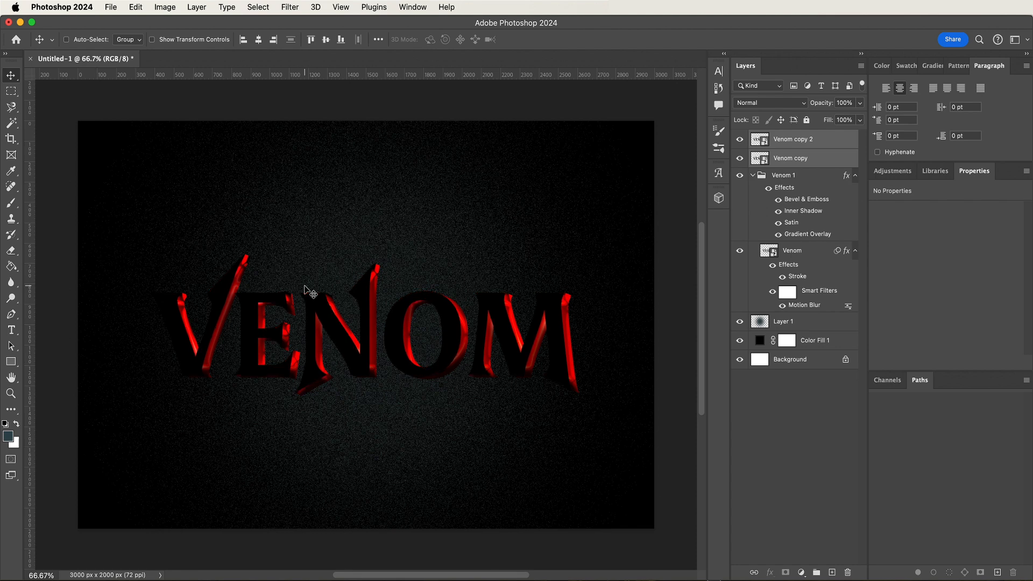
# Hide Venom copy 2 and add a Bevel & Emboss effect with the Chisel Hard technique to Venom copy
pyautogui.click(790, 159)
pyautogui.click(740, 139)
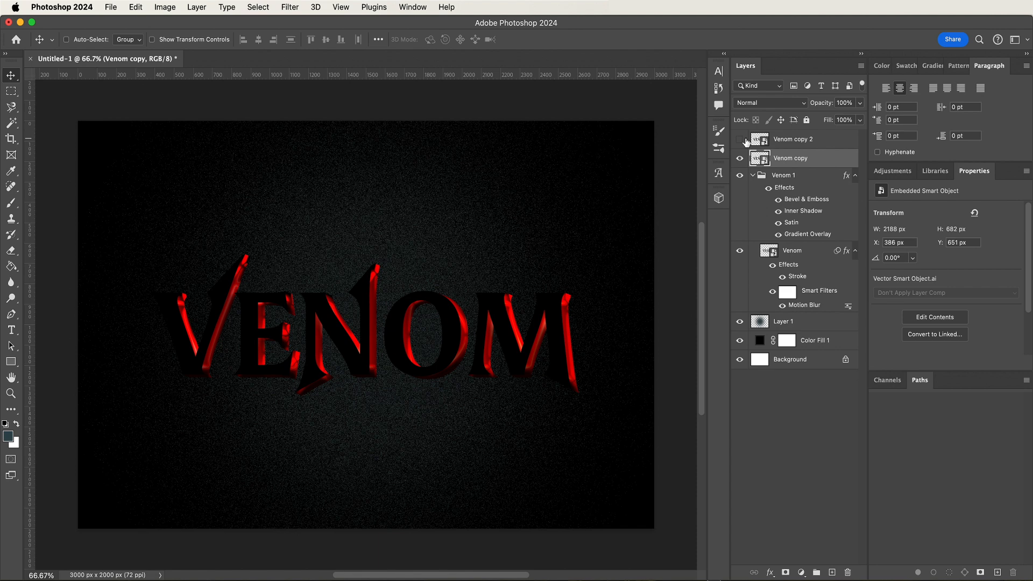
pyautogui.doubleClick(818, 157)
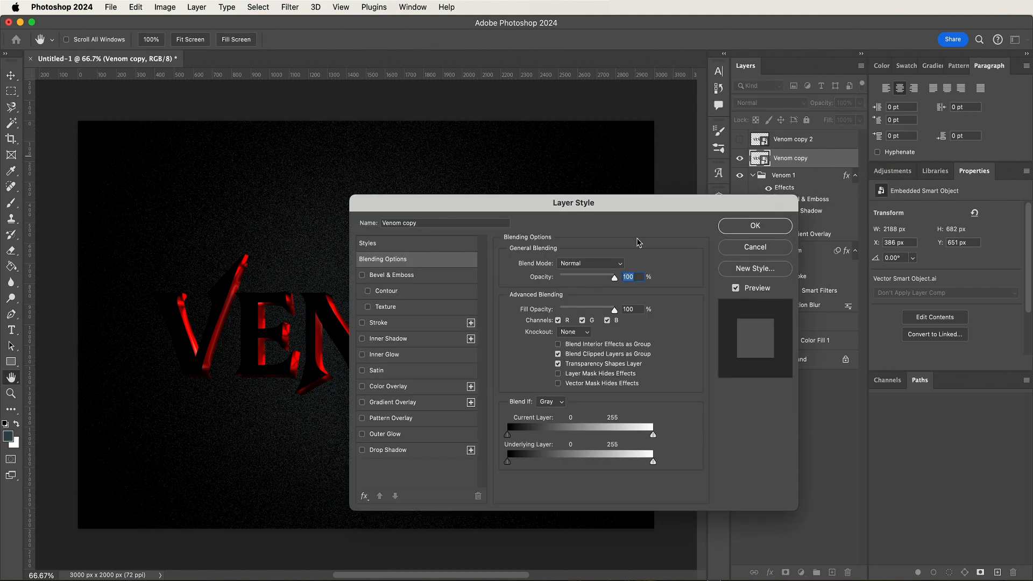
pyautogui.click(427, 281)
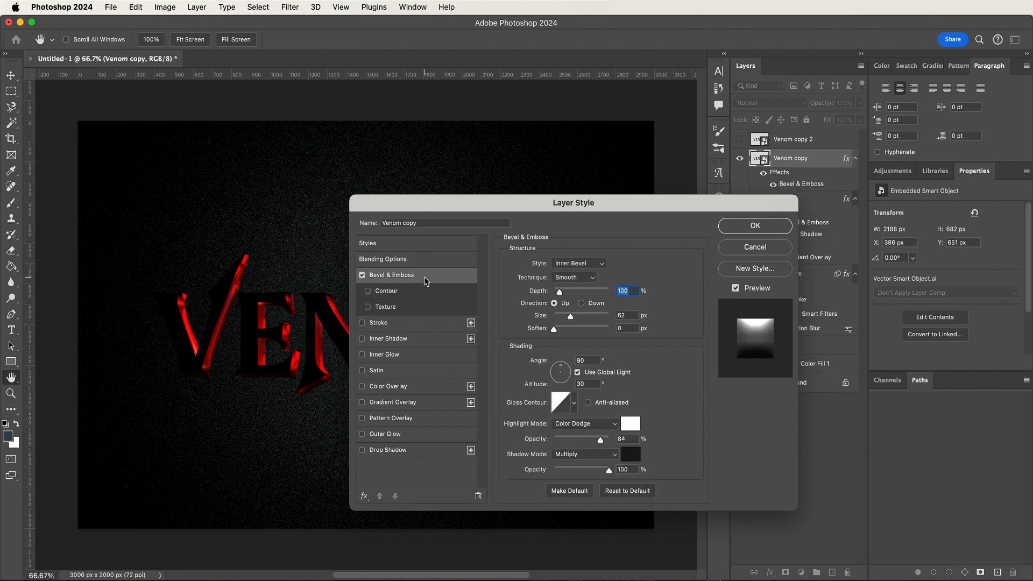
pyautogui.click(575, 279)
pyautogui.click(572, 293)
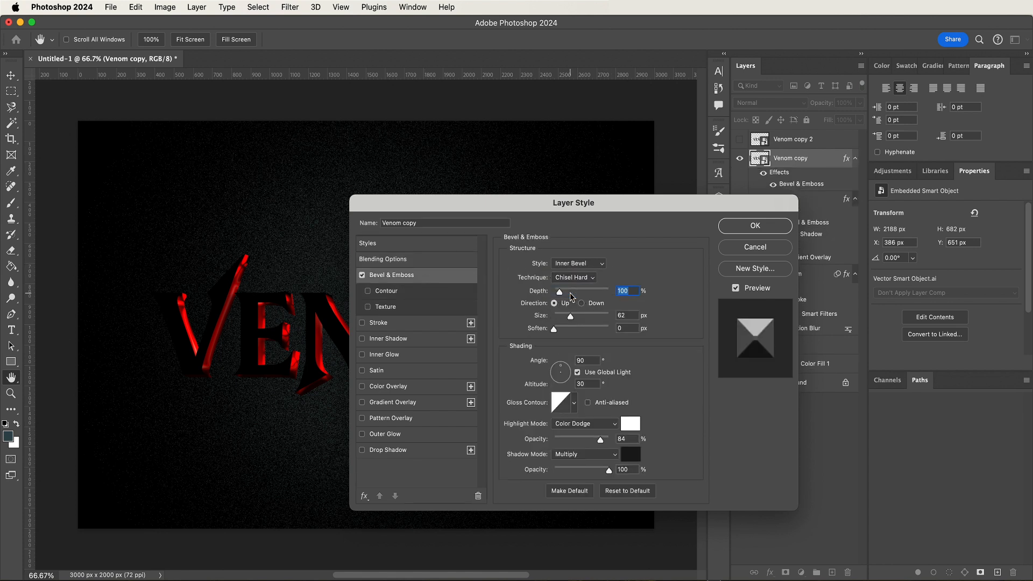
# Set the bevel's depth to 1000%, its size to 35 px and its soften value to 16 px
pyautogui.moveTo(560, 292); pyautogui.dragTo(645, 312)
pyautogui.click(630, 316)
pyautogui.write('35')
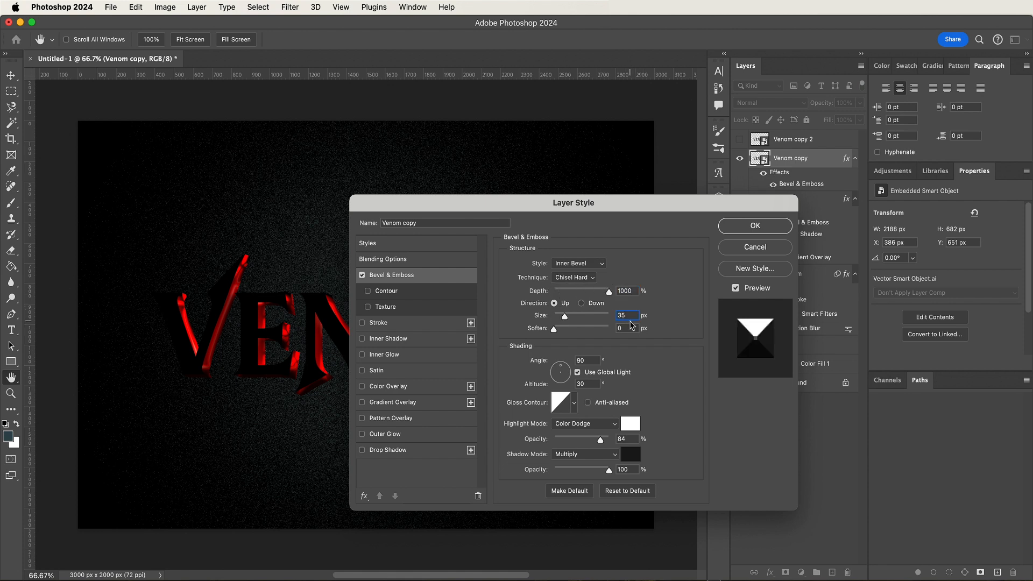
pyautogui.write('16')
# Give the bevel the Ring - Double gloss contour and set its highlight opacity to 100%, keeping the white highlight colour
pyautogui.click(574, 402)
pyautogui.click(542, 448)
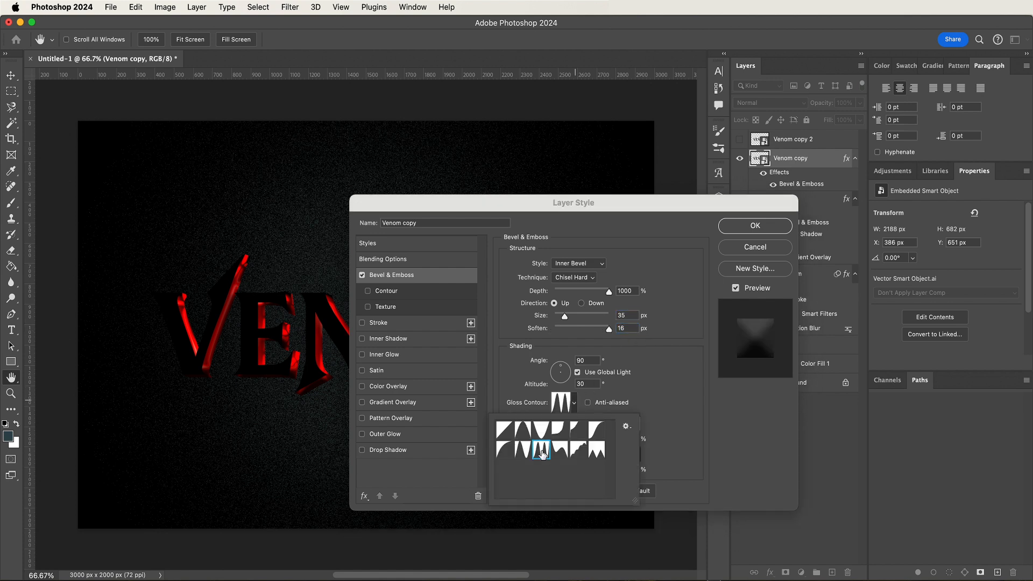
pyautogui.click(671, 427)
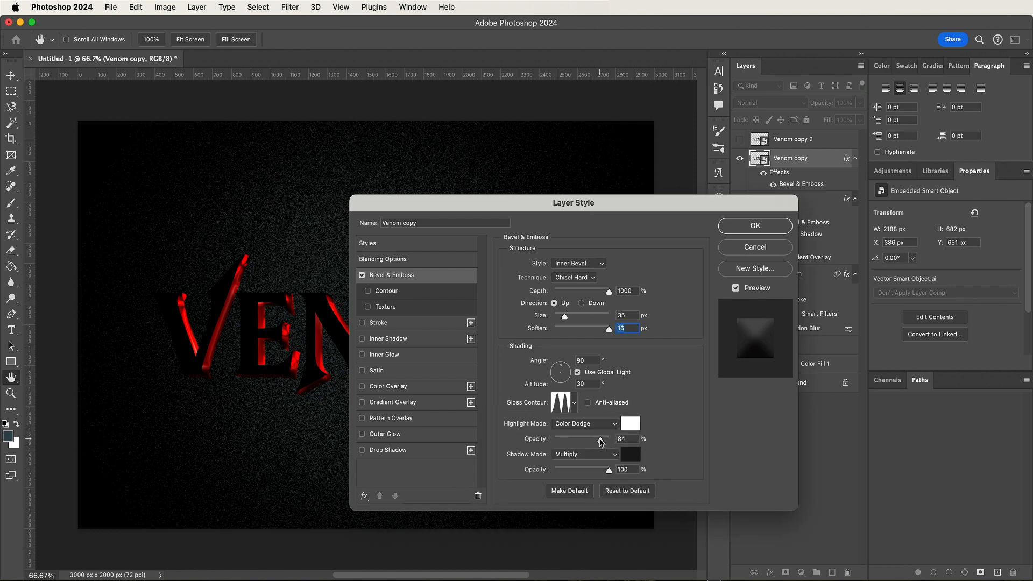
pyautogui.moveTo(601, 440); pyautogui.dragTo(635, 452)
pyautogui.click(630, 424)
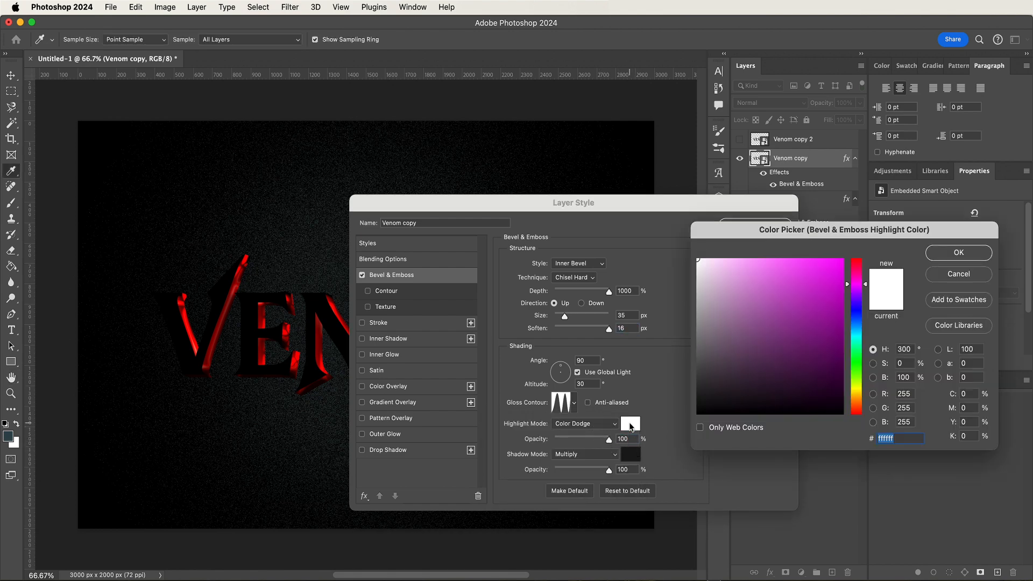
pyautogui.click(934, 275)
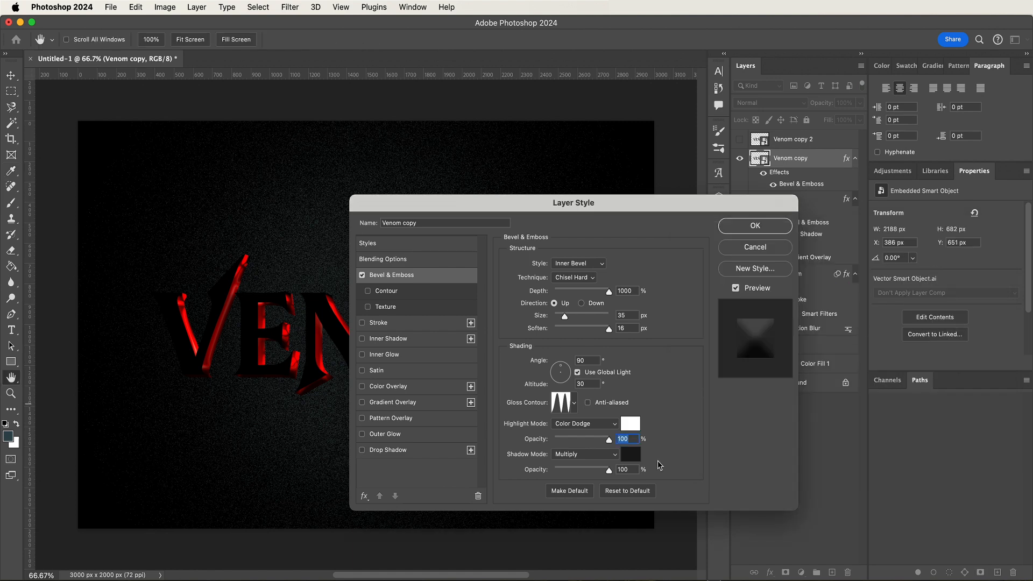
# Set the bevel's shadow mode to Divide and its shadow colour to white (#ffffff)
pyautogui.click(569, 458)
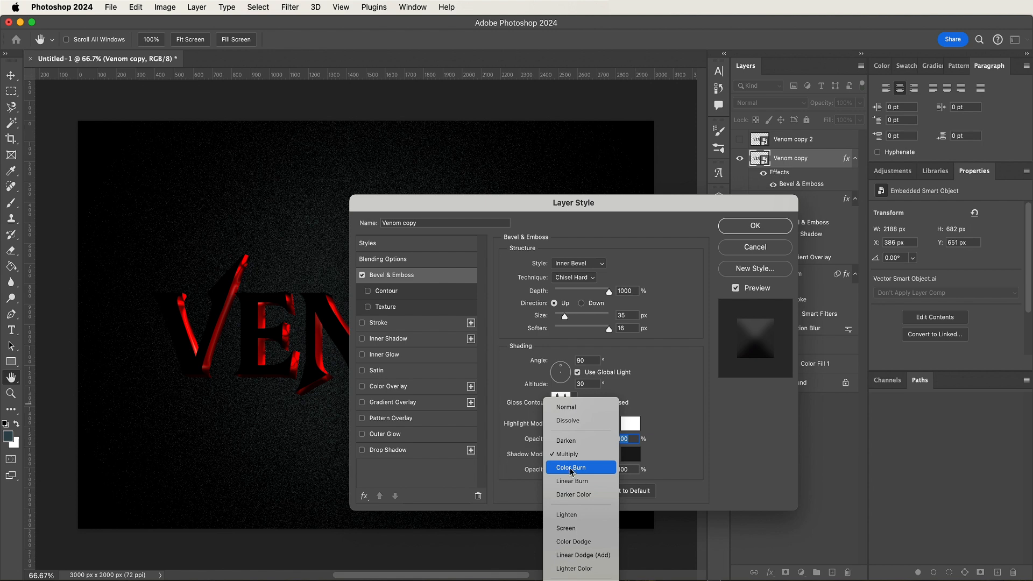
pyautogui.scroll(-5, 572, 554)
pyautogui.scroll(-2, 571, 560)
pyautogui.click(572, 559)
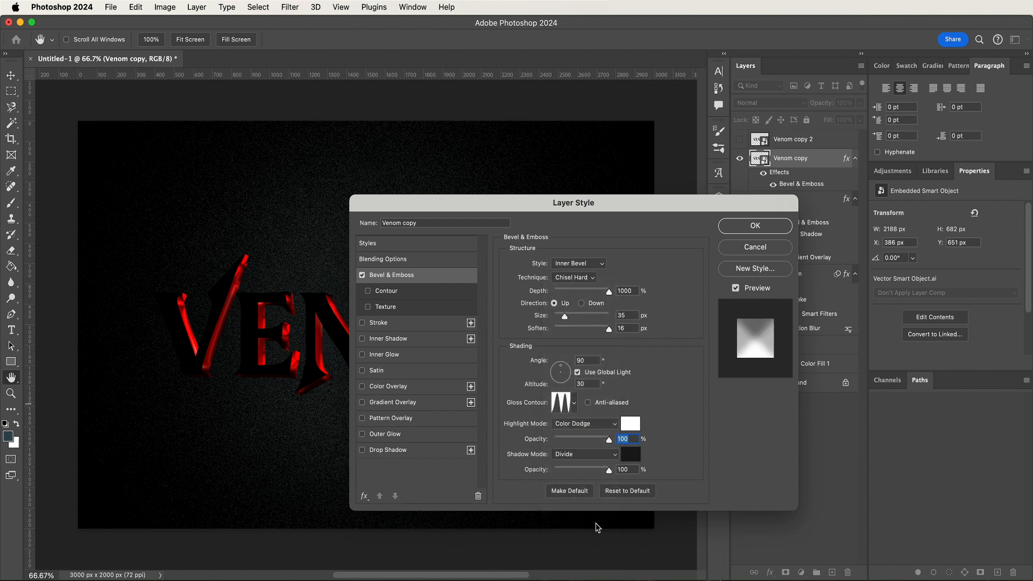
pyautogui.click(635, 454)
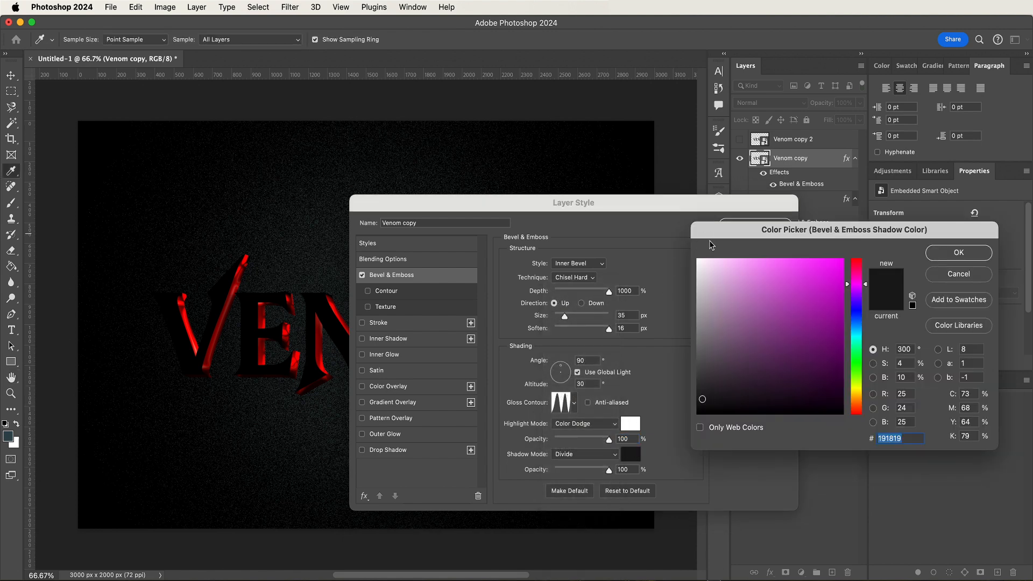
pyautogui.click(698, 260)
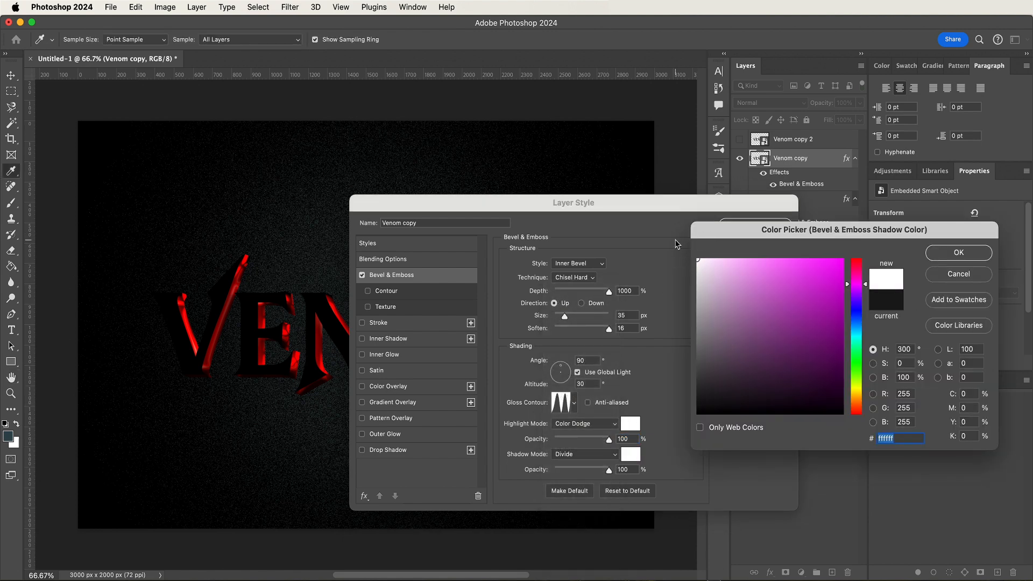
pyautogui.click(974, 253)
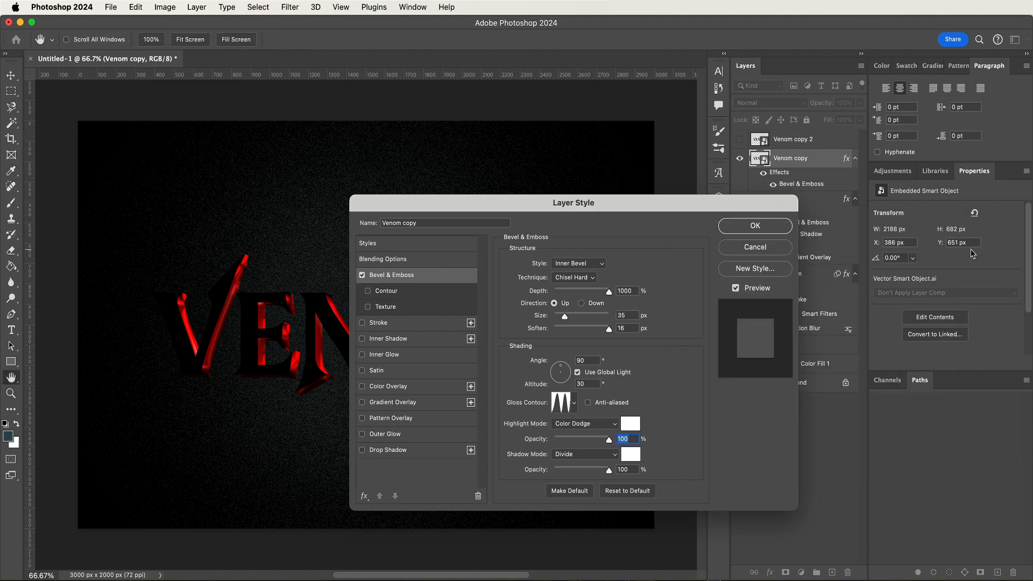
# Enable the bevel's Contour option on Venom copy and choose the Half Round contour
pyautogui.click(449, 292)
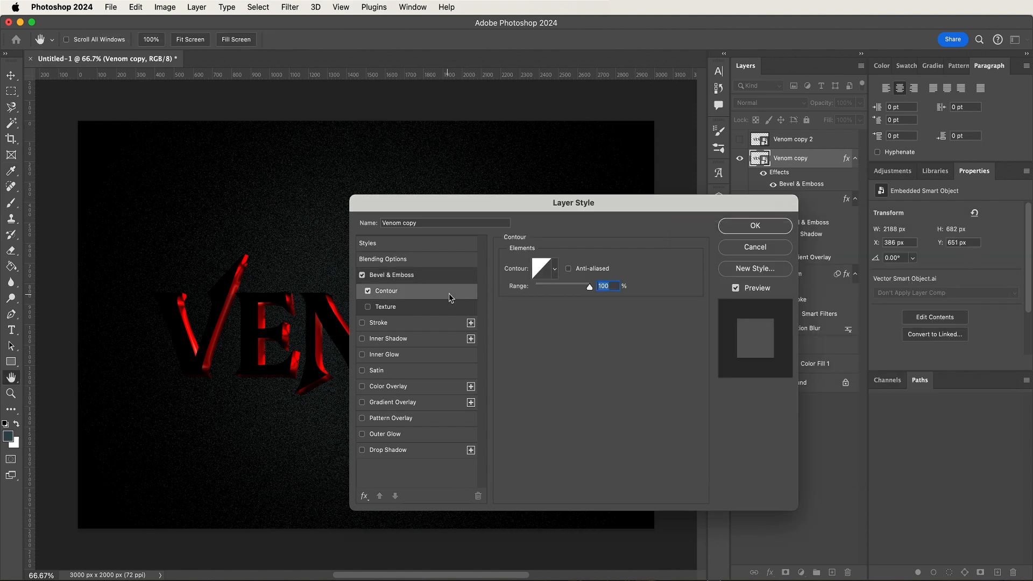
pyautogui.click(556, 272)
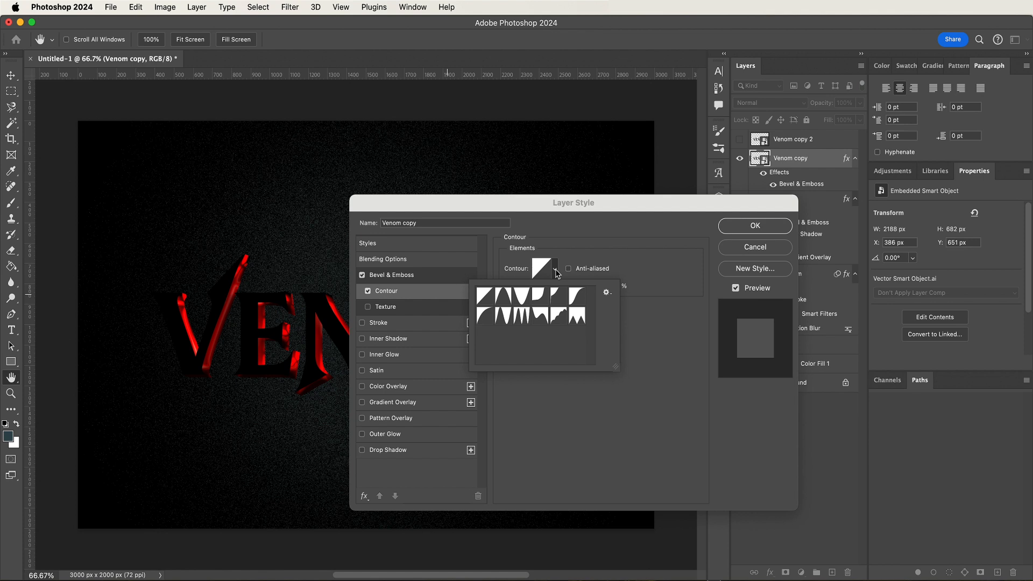
pyautogui.click(486, 321)
pyautogui.click(637, 440)
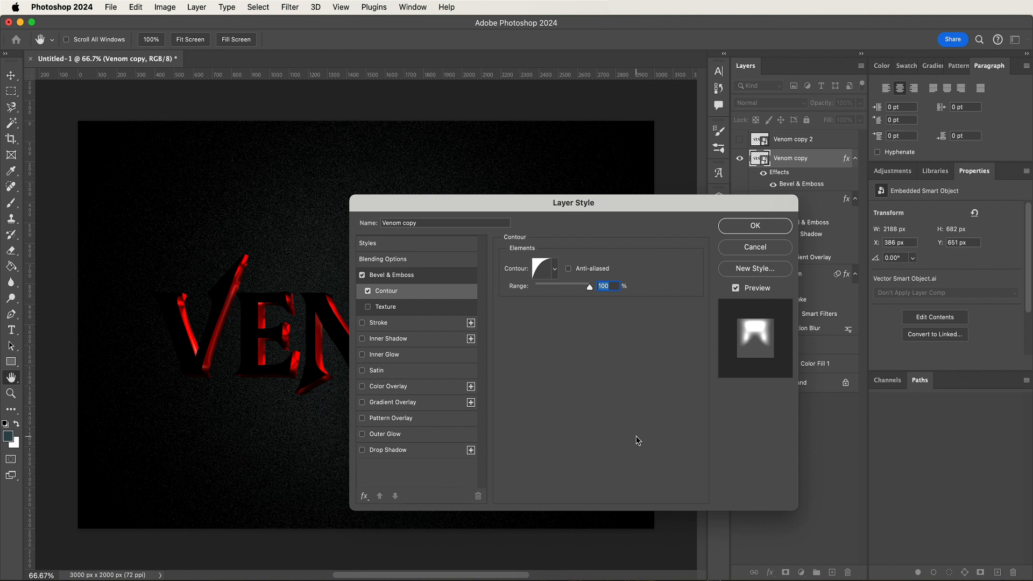
# Add a 3 px Stroke effect to Venom copy, positioned Inside with the Vivid Light blend mode
pyautogui.click(423, 324)
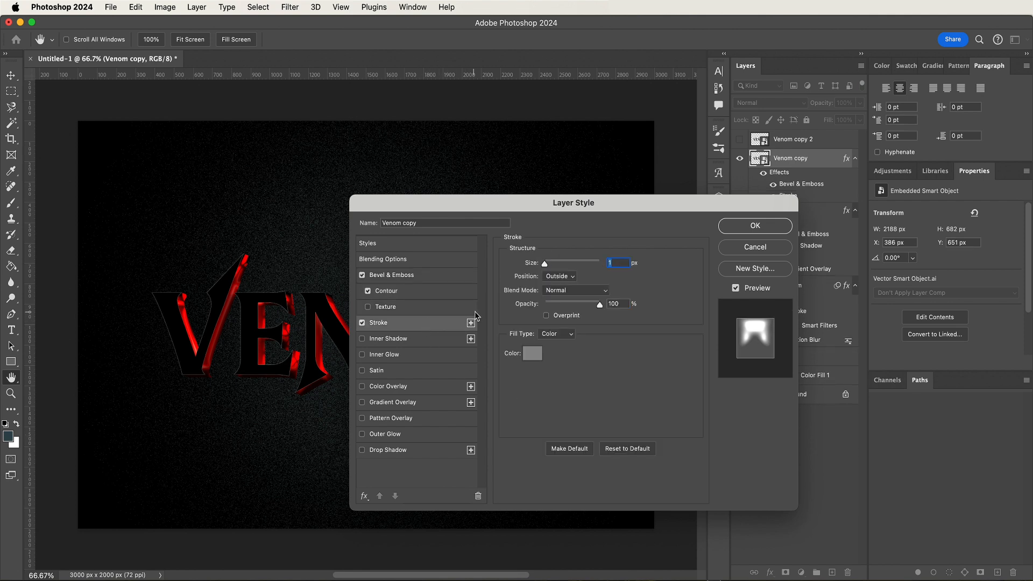
pyautogui.write('3')
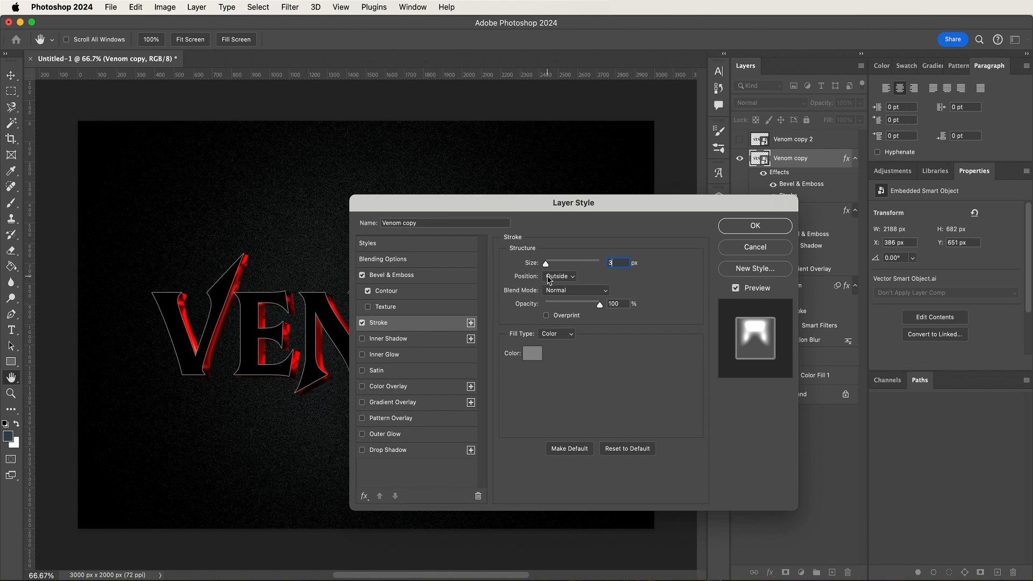
pyautogui.click(548, 279)
pyautogui.click(550, 286)
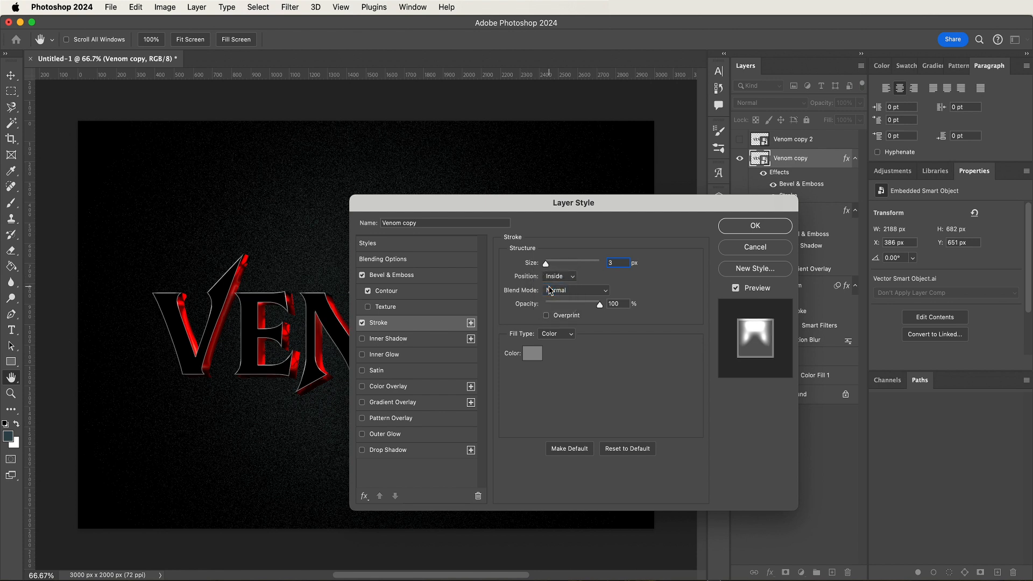
pyautogui.click(570, 291)
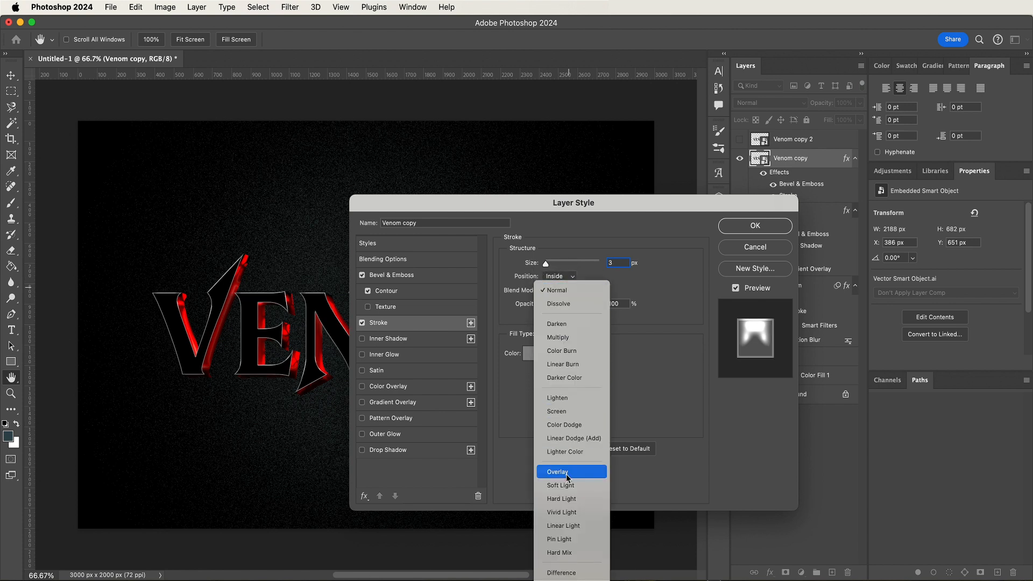
pyautogui.click(569, 513)
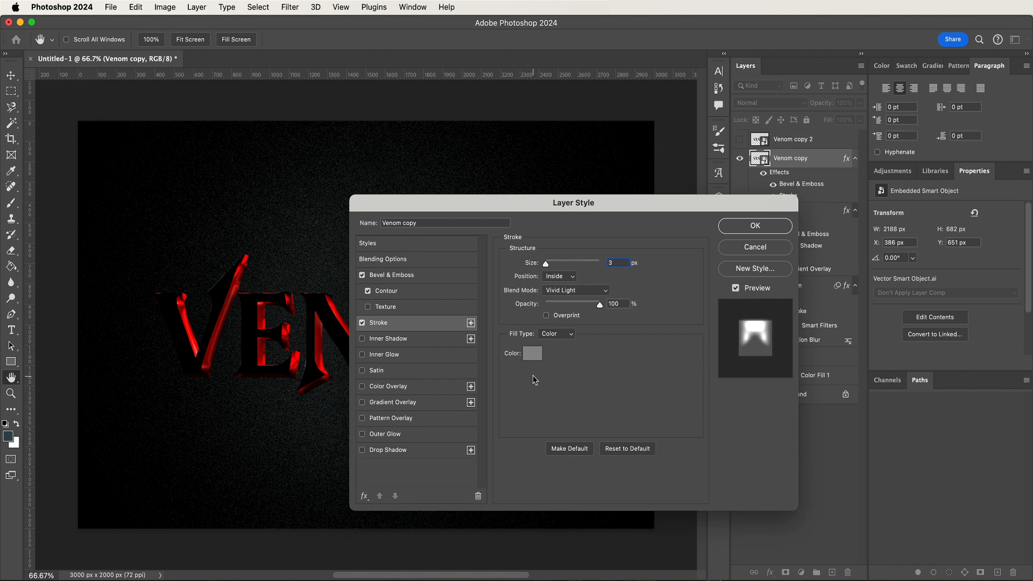
# Set the stroke colour to #f32102
pyautogui.click(533, 355)
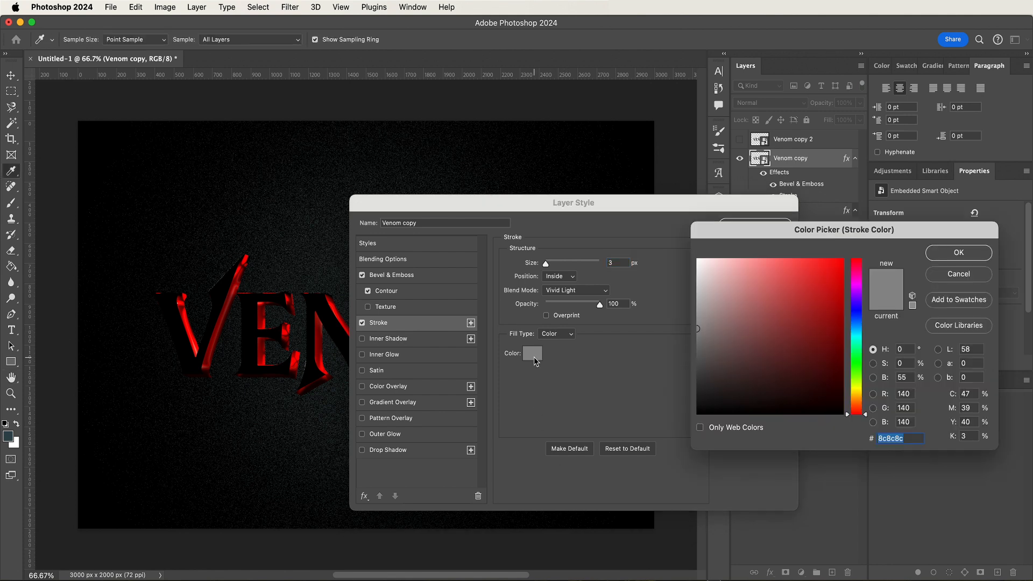
pyautogui.write('f32')
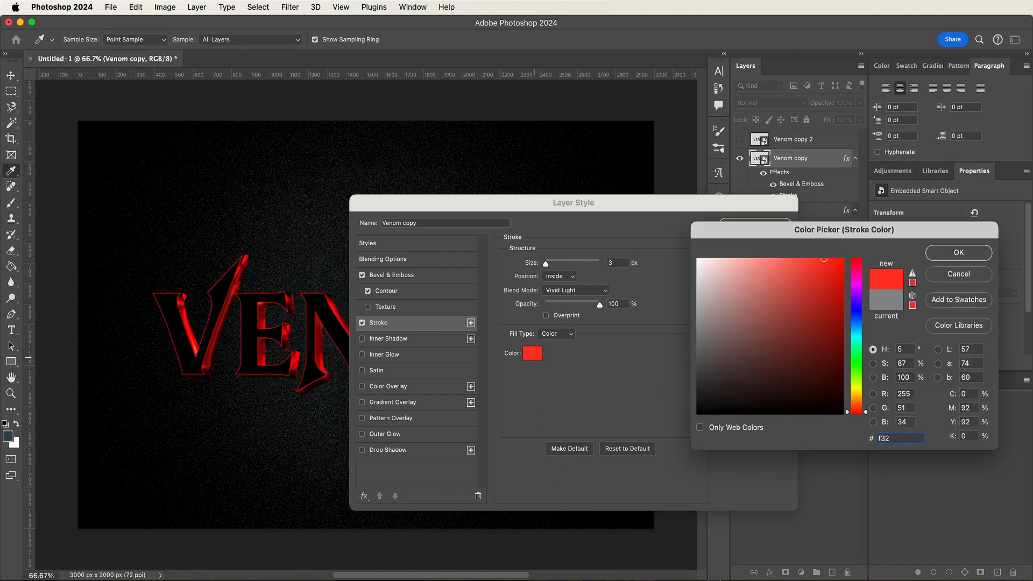
pyautogui.write('102')
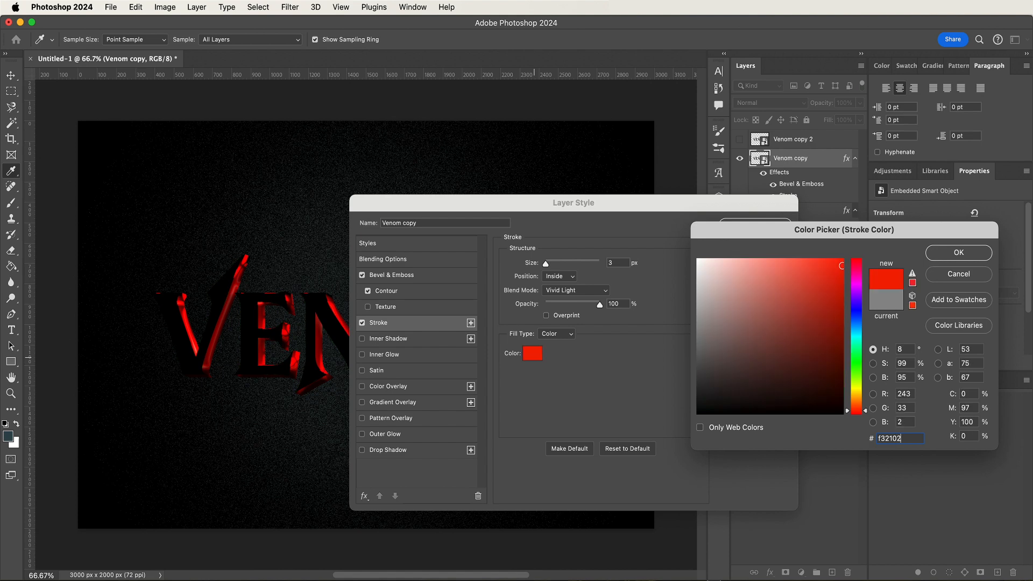
pyautogui.press('Return')
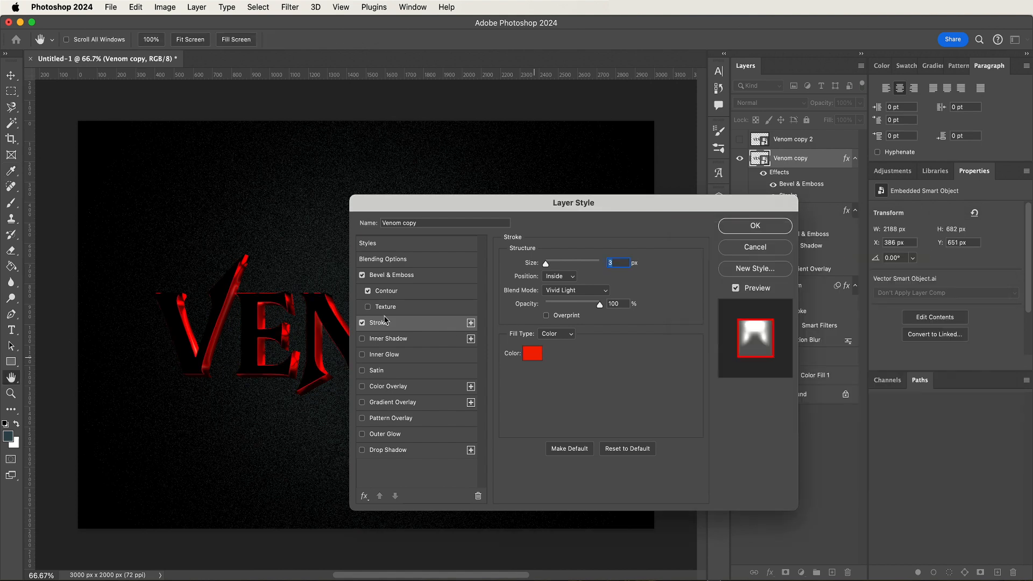
# Add an Inner Shadow effect to Venom copy with the Exclusion blend mode and the shadow colour #e0e2e3
pyautogui.click(371, 341)
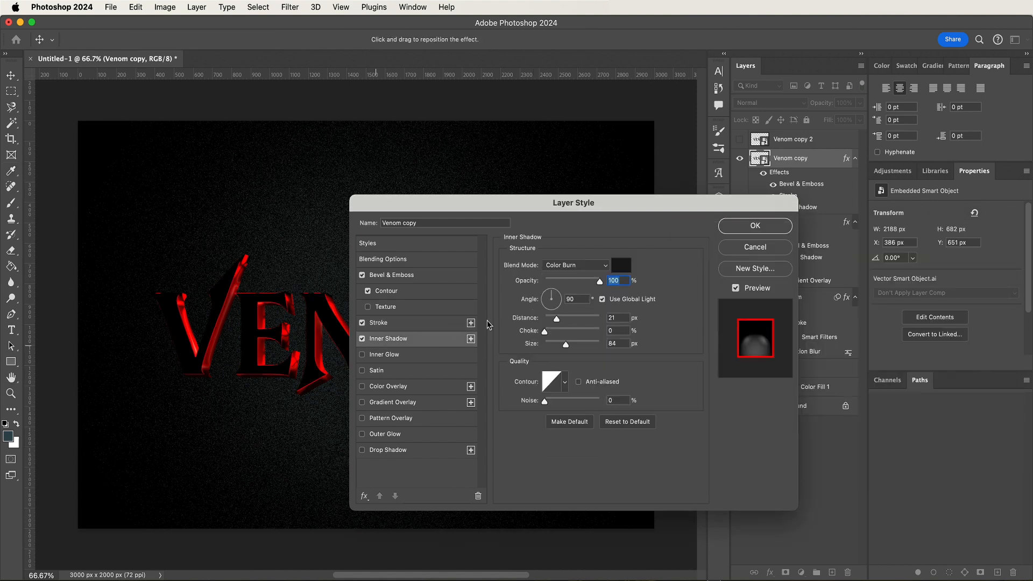
pyautogui.click(560, 266)
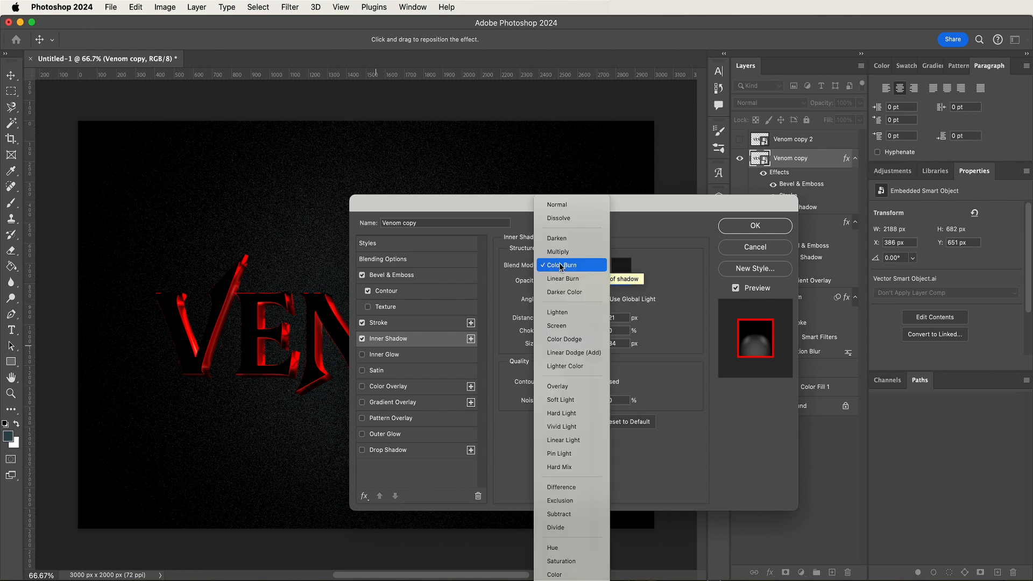
pyautogui.click(560, 500)
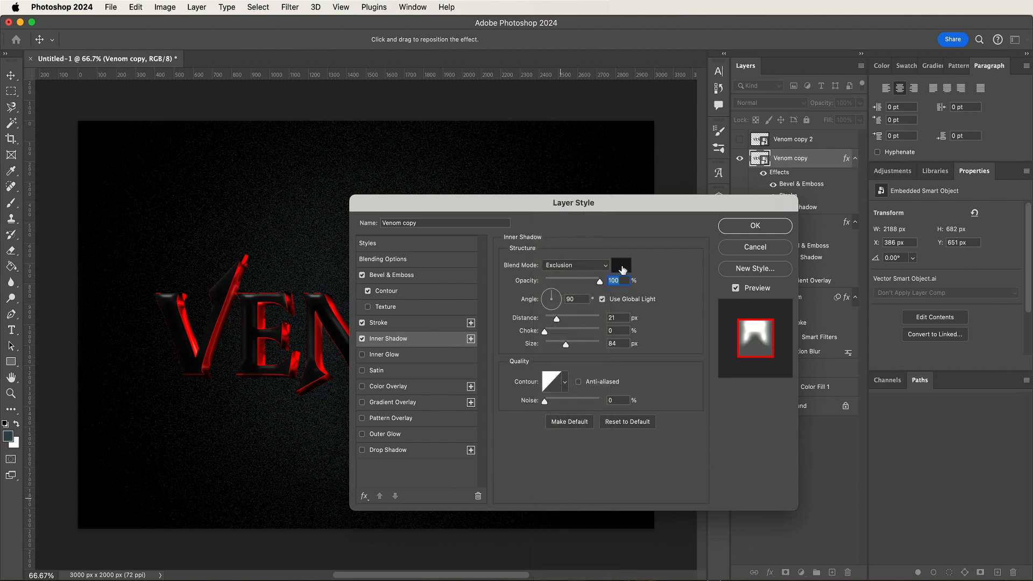
pyautogui.click(622, 267)
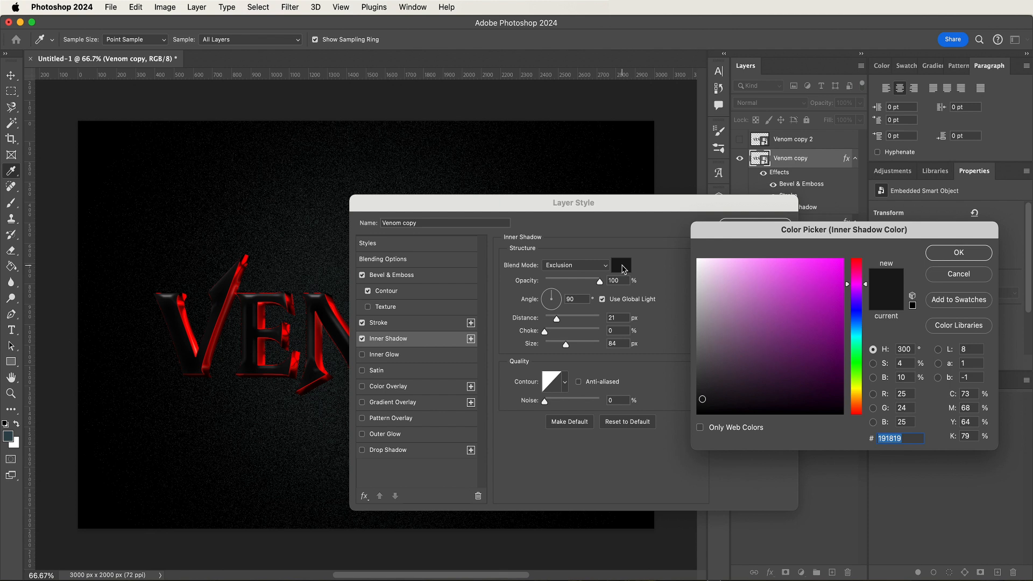
pyautogui.write('e0')
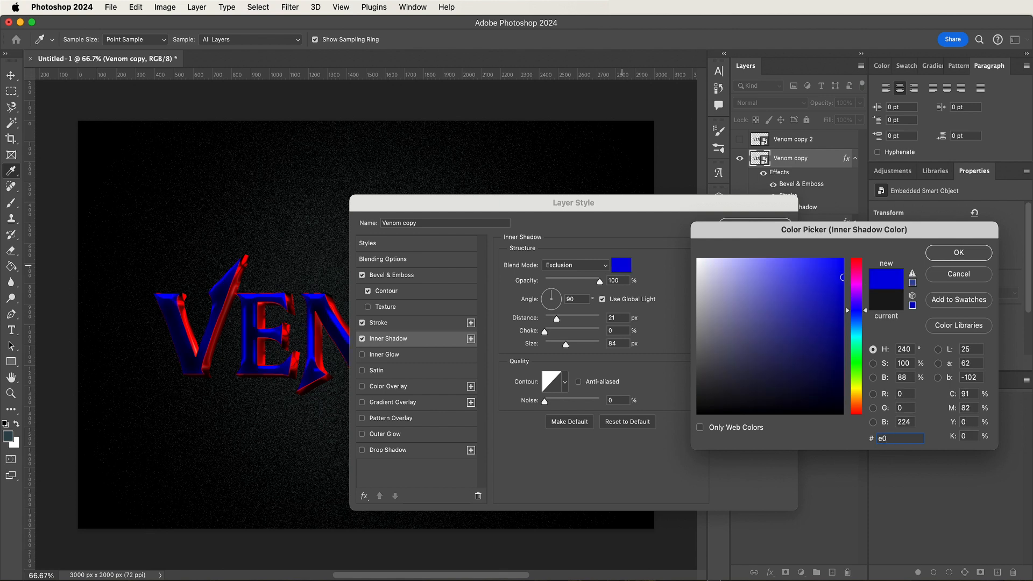
pyautogui.write('e')
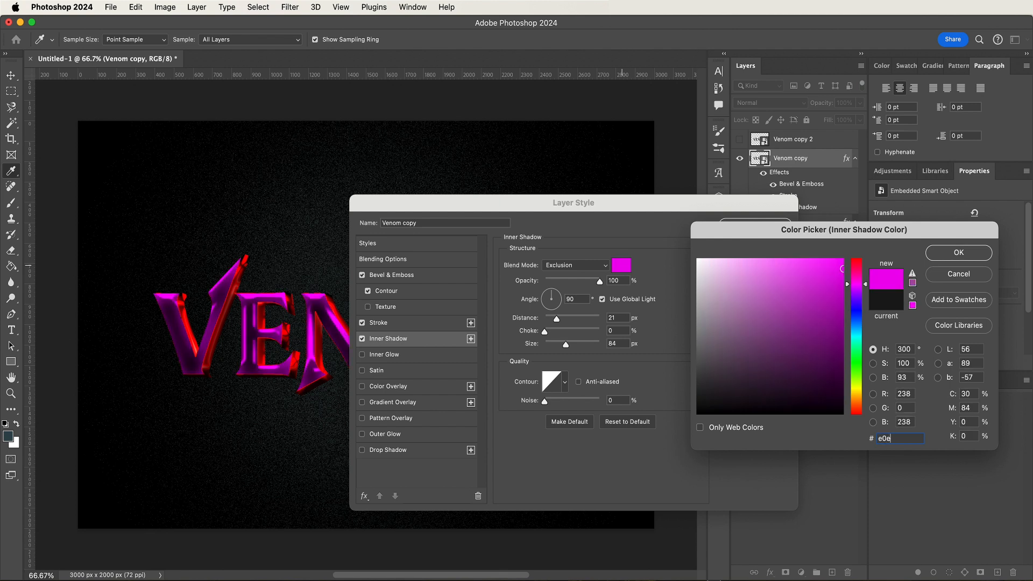
pyautogui.write('2')
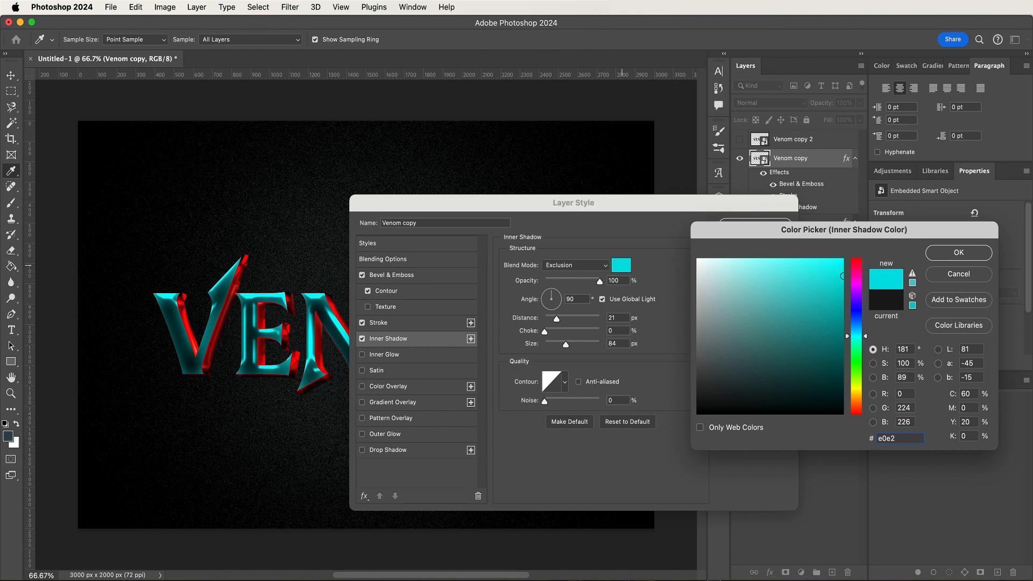
pyautogui.write('e3')
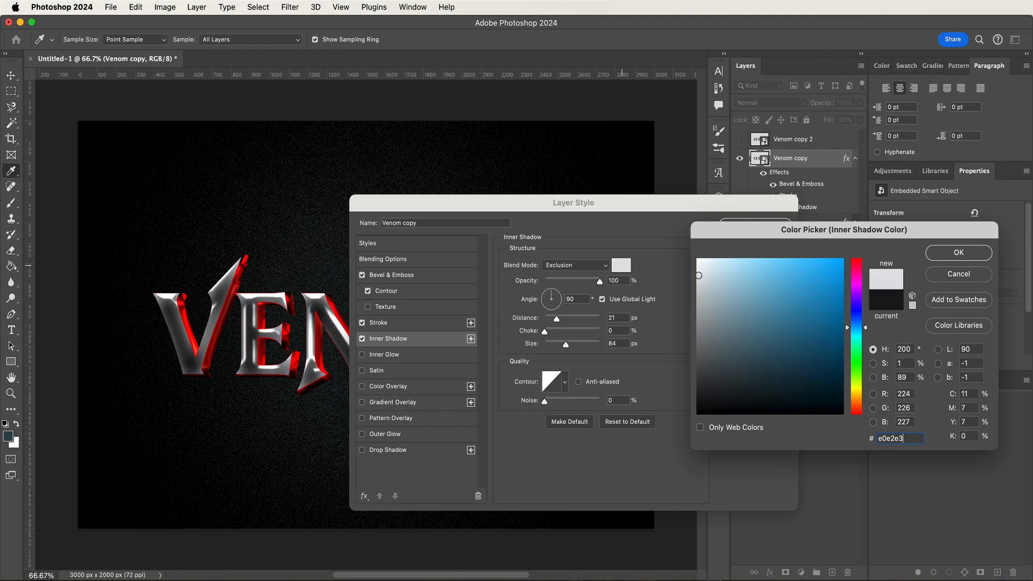
pyautogui.press('Return')
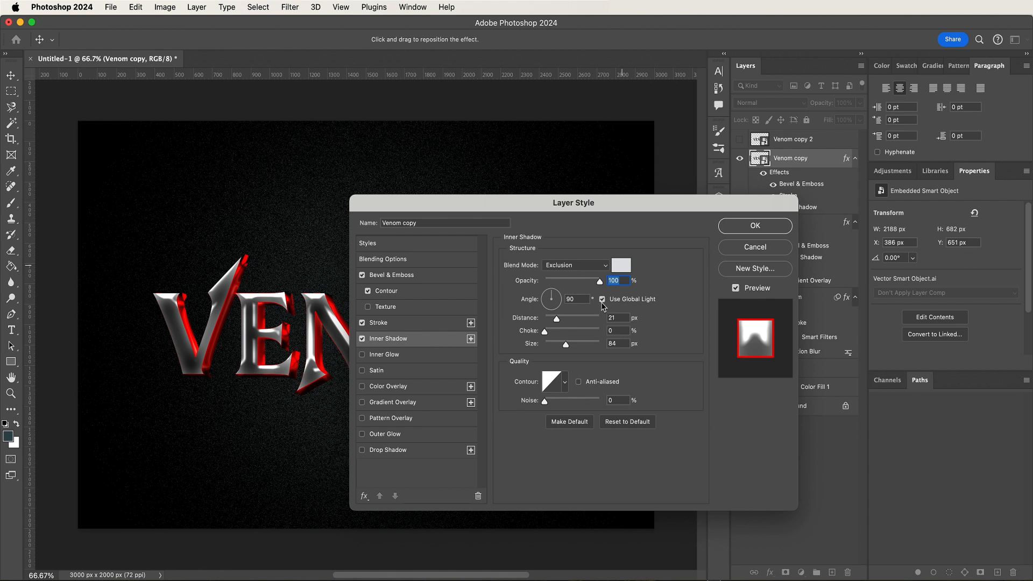
# Set the inner shadow's distance to 124 px and size to 59 px, and choose the Cove - Shallow contour
pyautogui.doubleClick(625, 317)
pyautogui.write('124')
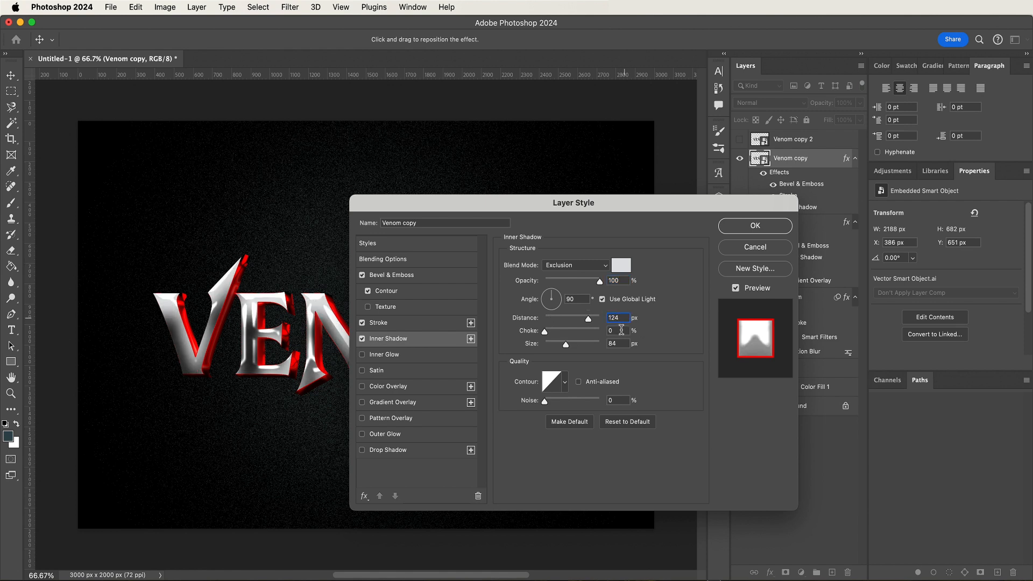
pyautogui.doubleClick(621, 344)
pyautogui.write('59')
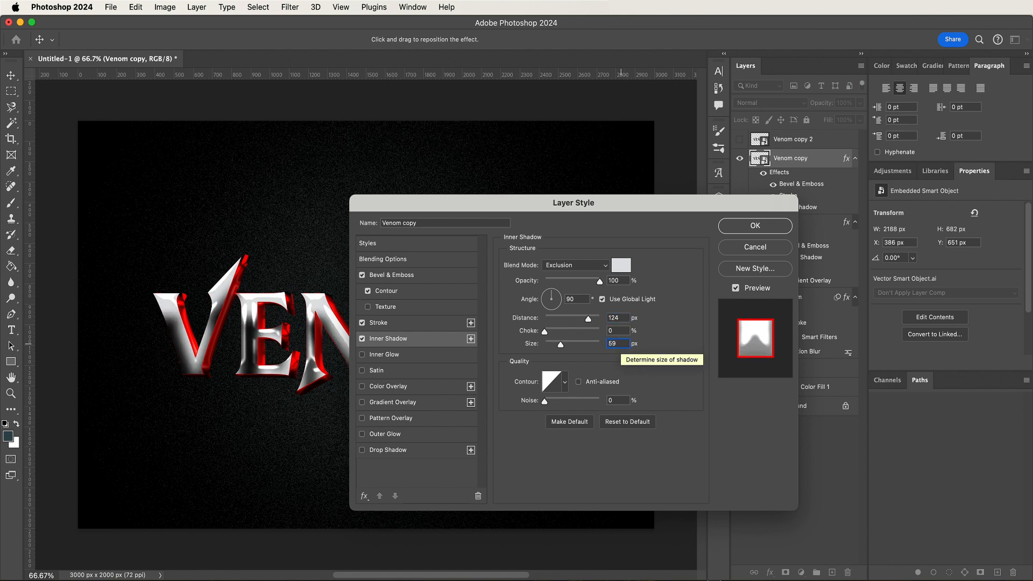
pyautogui.click(565, 383)
pyautogui.click(568, 409)
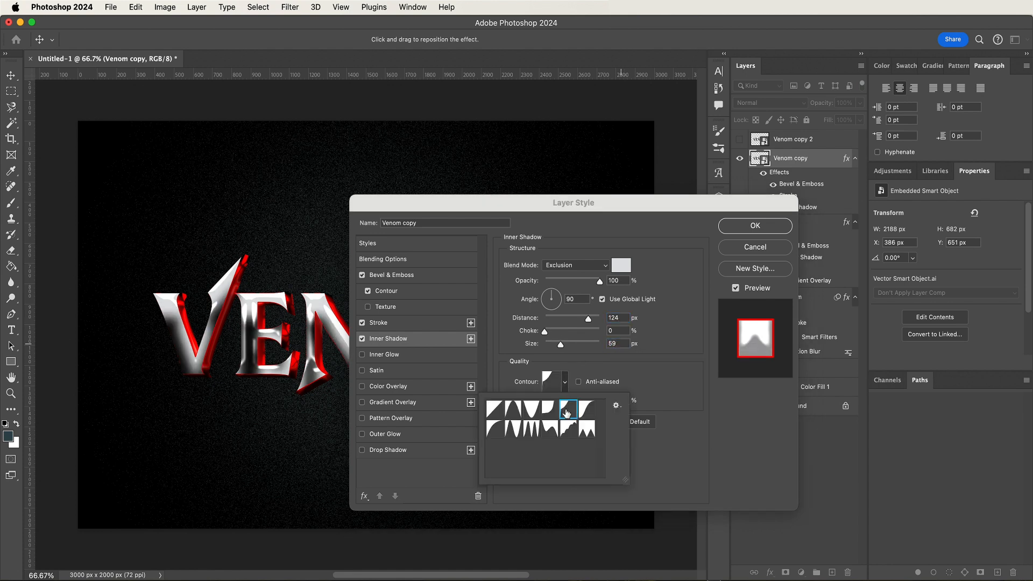
pyautogui.click(679, 391)
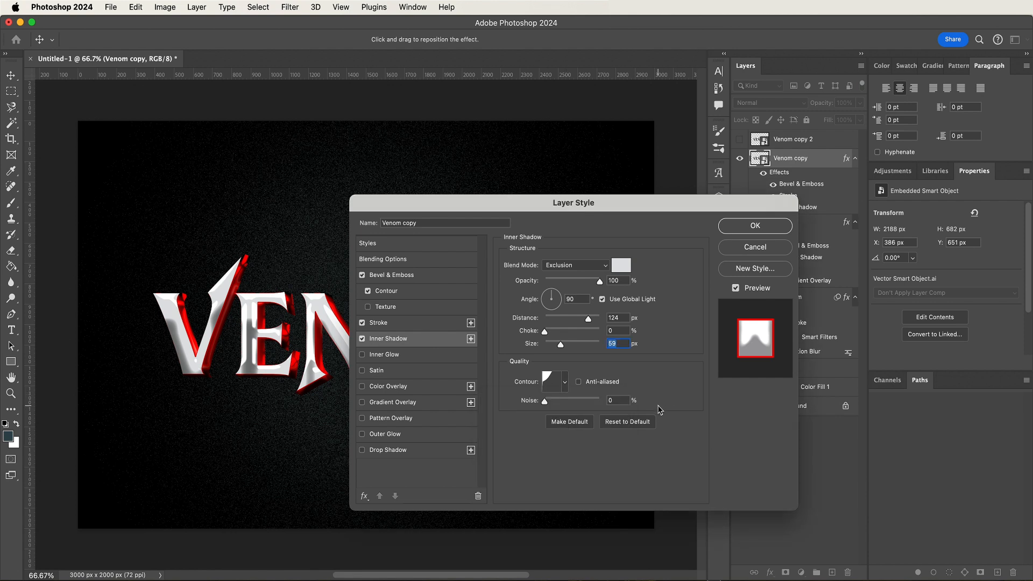
# Add an unreversed Gradient Overlay to Venom copy and set the gradient's starting colour stop to #f1f1ef
pyautogui.click(414, 402)
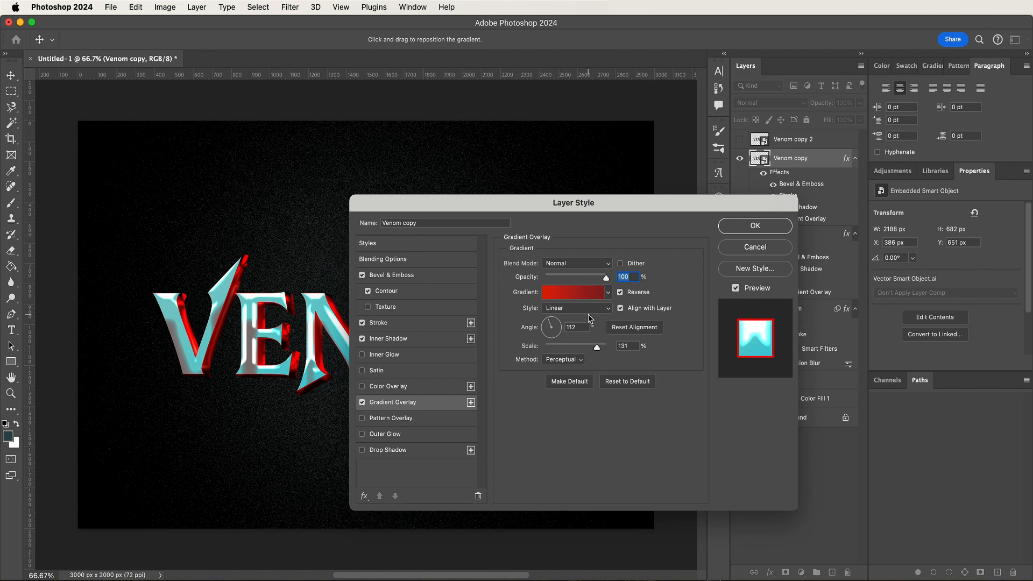
pyautogui.click(621, 293)
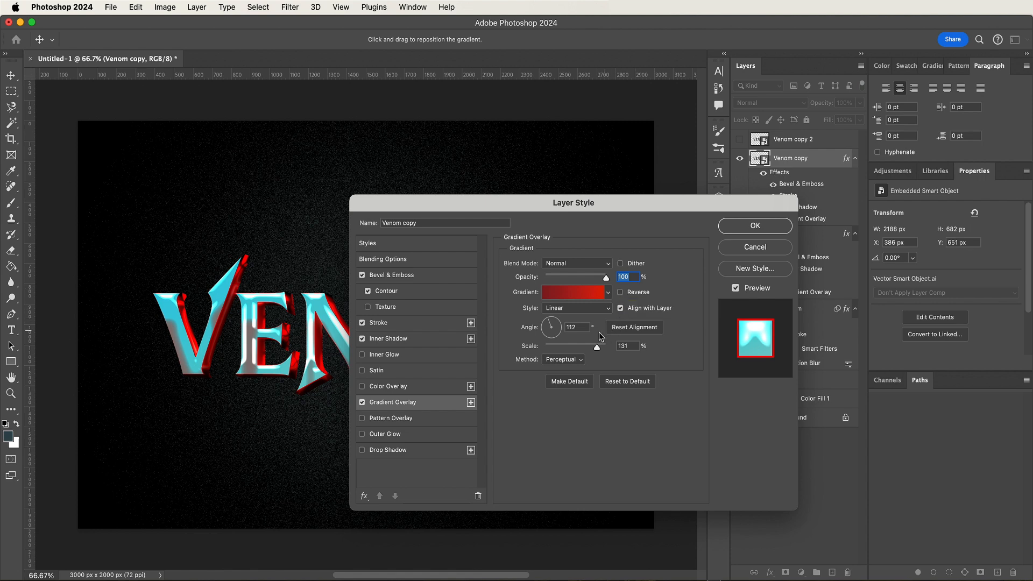
pyautogui.click(570, 295)
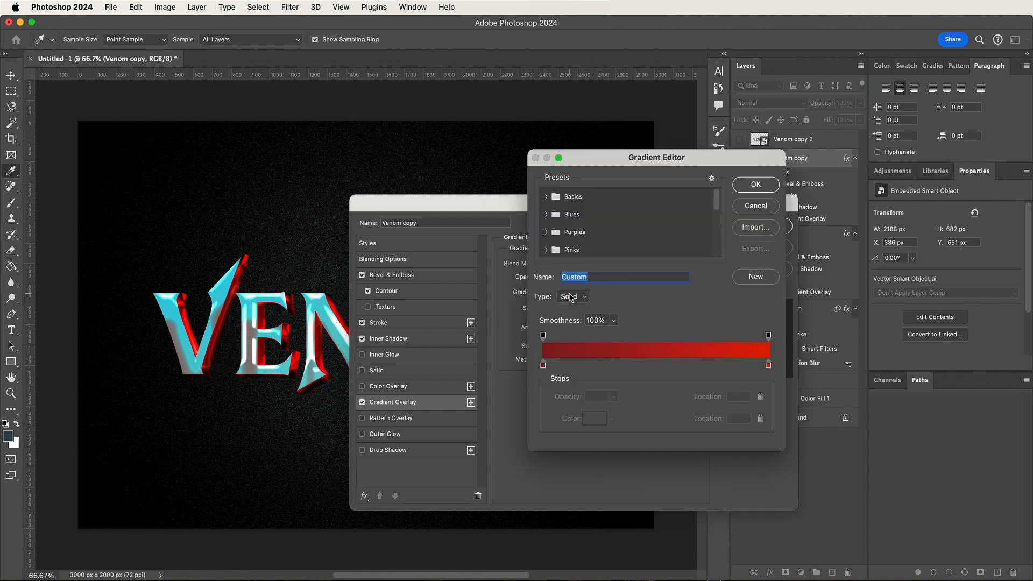
pyautogui.click(543, 365)
pyautogui.click(592, 418)
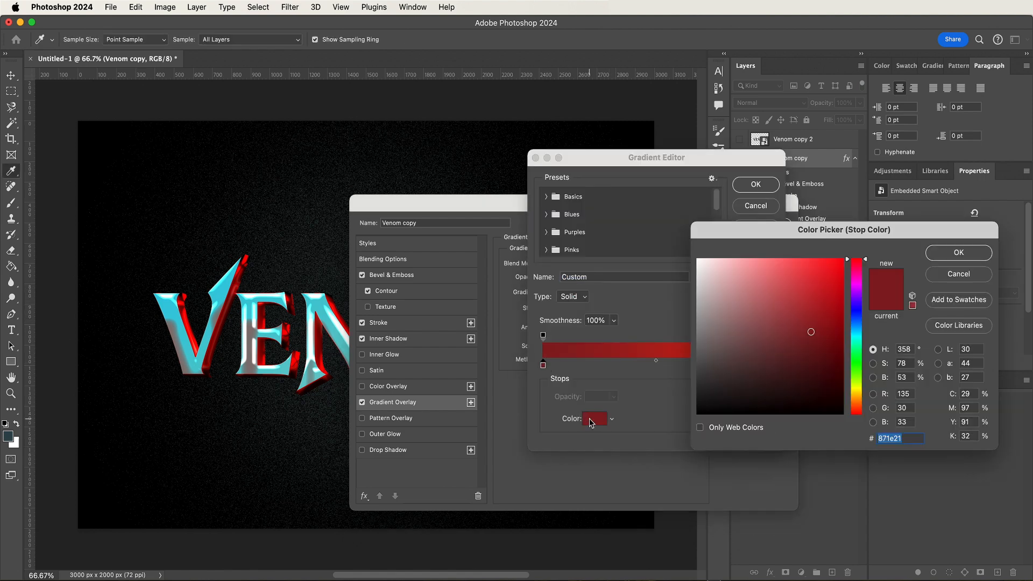
pyautogui.write('f')
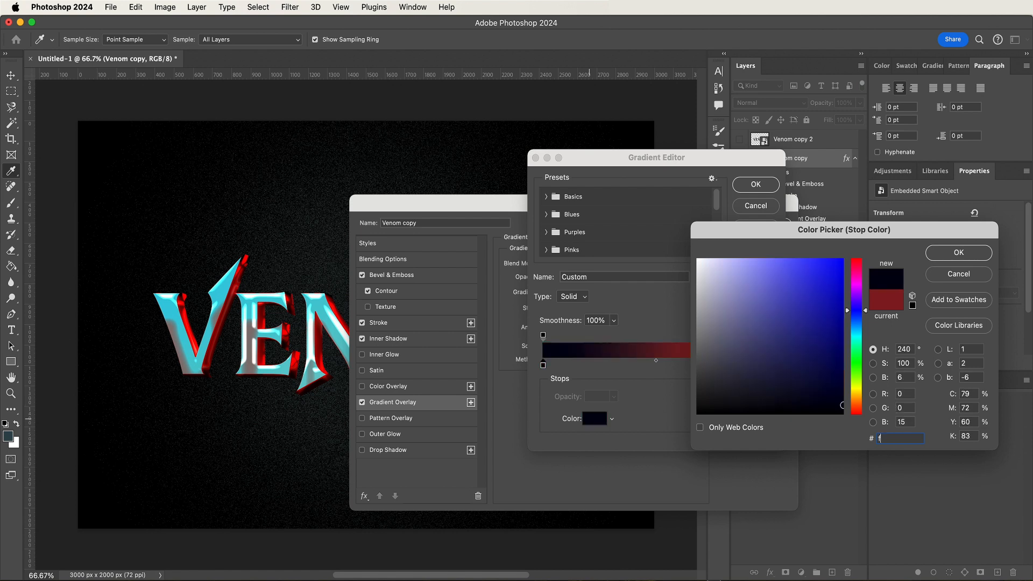
pyautogui.write('1f')
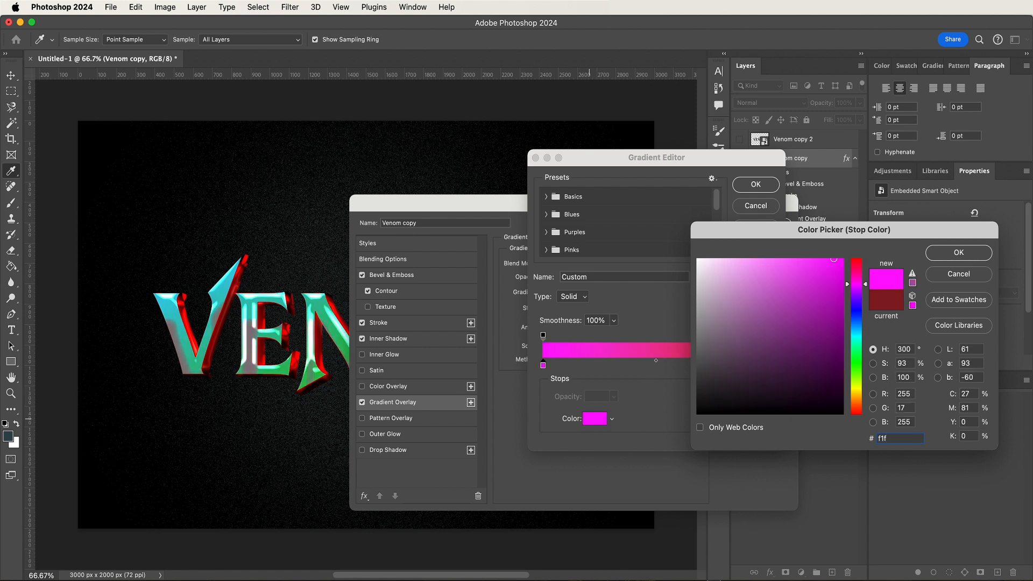
pyautogui.write('1f1ef')
pyautogui.press('Return')
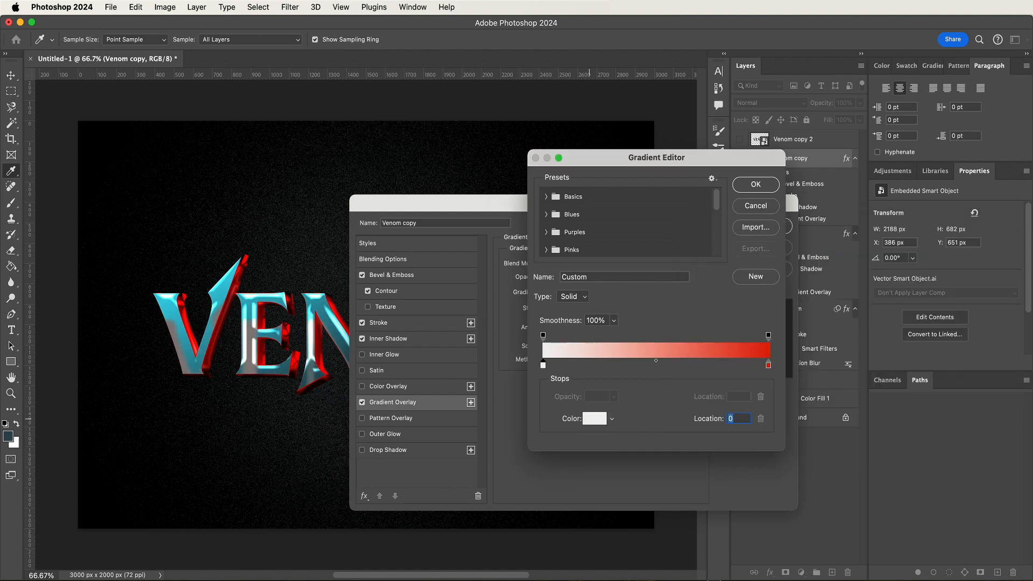
# Add a colour stop about a quarter of the way along the gradient and set it to #929291
pyautogui.click(596, 366)
pyautogui.click(594, 419)
pyautogui.write('929')
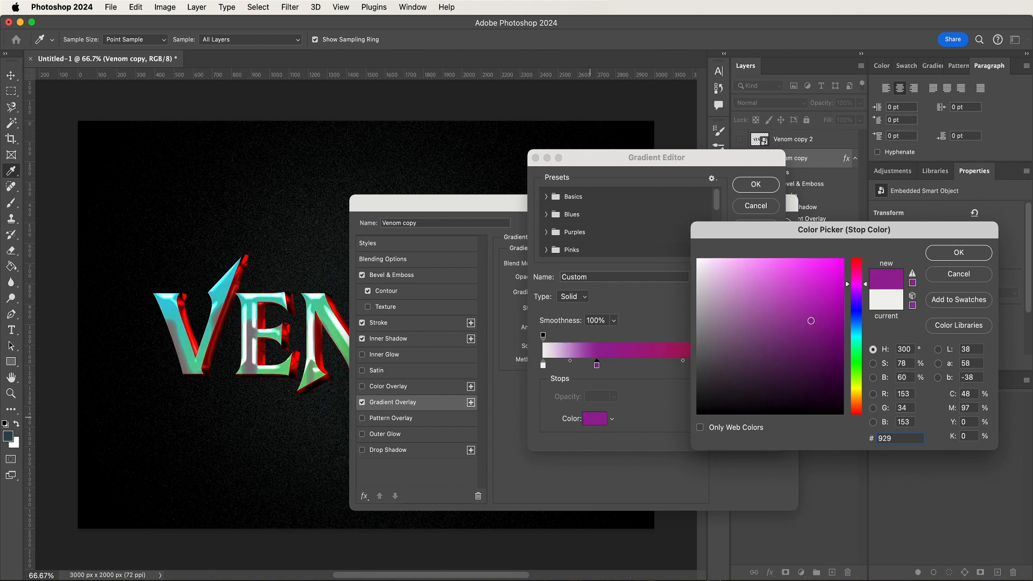
pyautogui.write('291')
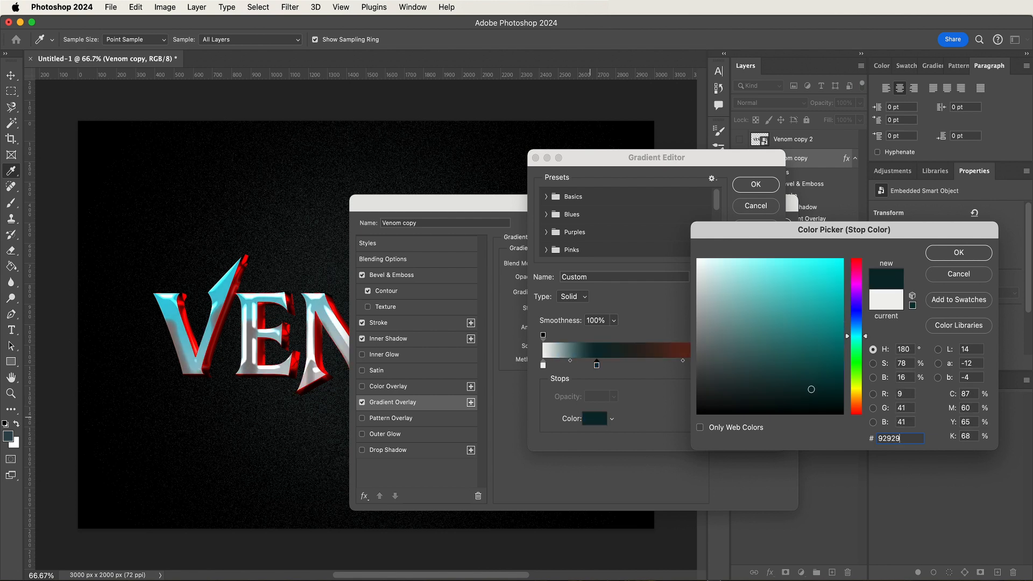
pyautogui.press('Return')
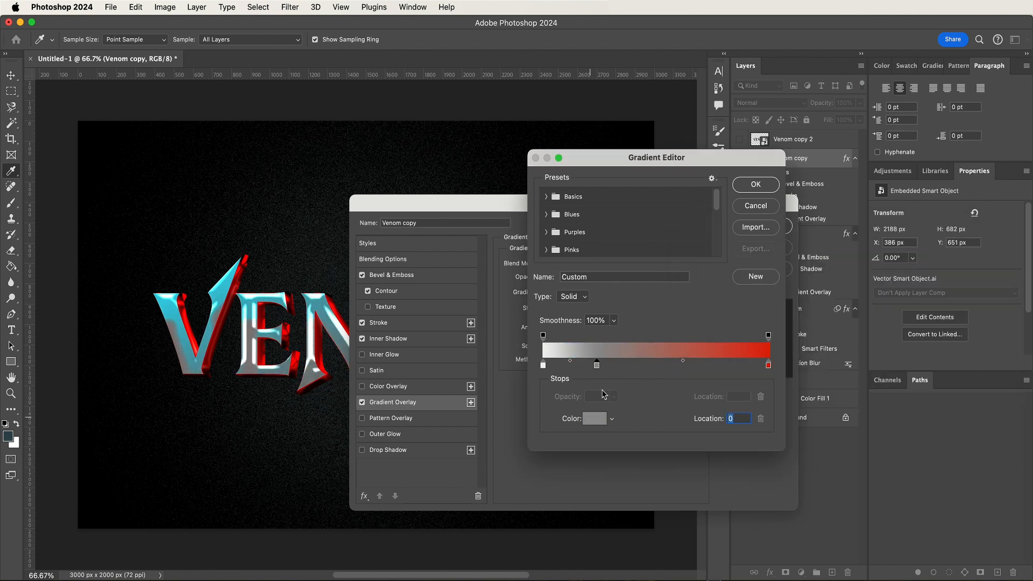
# Add a colour stop near the middle of the gradient and set it to #dedede
pyautogui.click(650, 367)
pyautogui.click(593, 417)
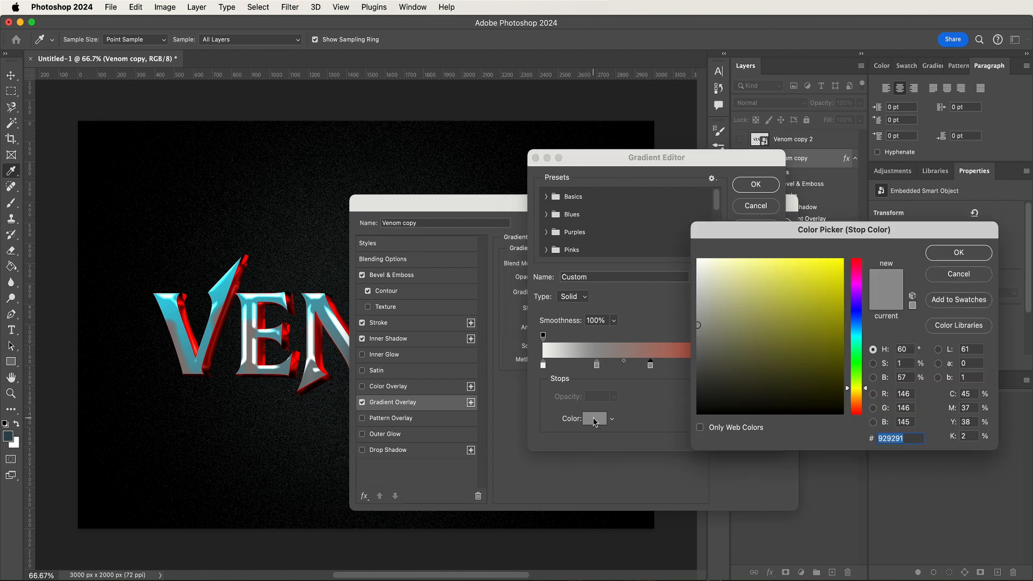
pyautogui.write('ded')
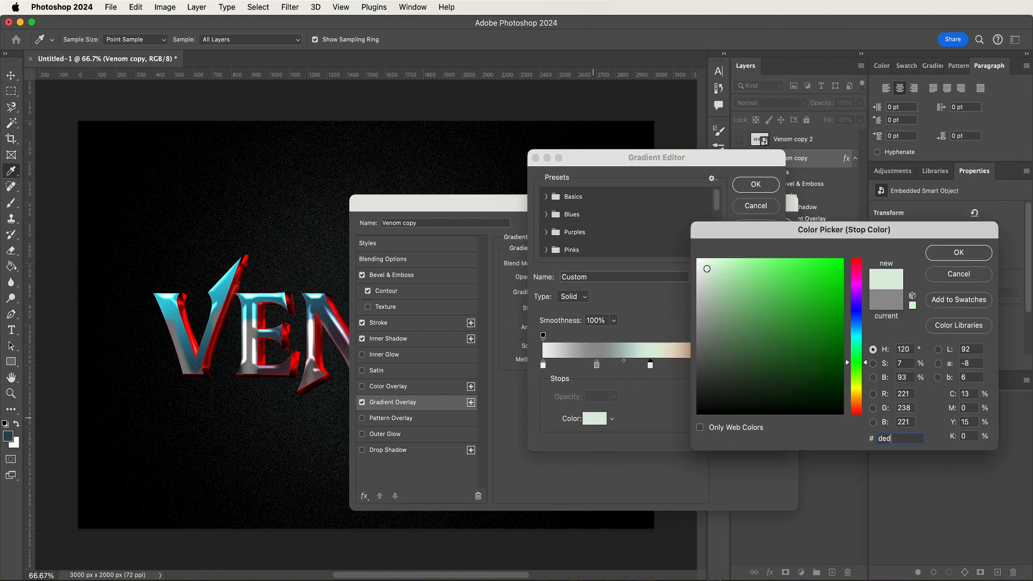
pyautogui.write('ede')
pyautogui.press('Return')
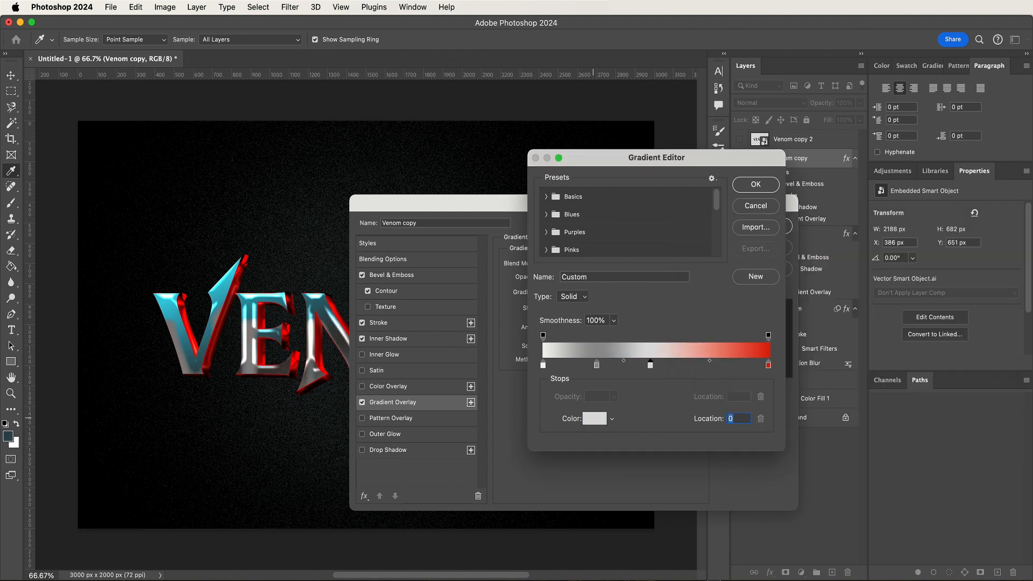
# Add a colour stop about three quarters of the way along the gradient and set it to #909090
pyautogui.click(705, 367)
pyautogui.click(594, 419)
pyautogui.write('90')
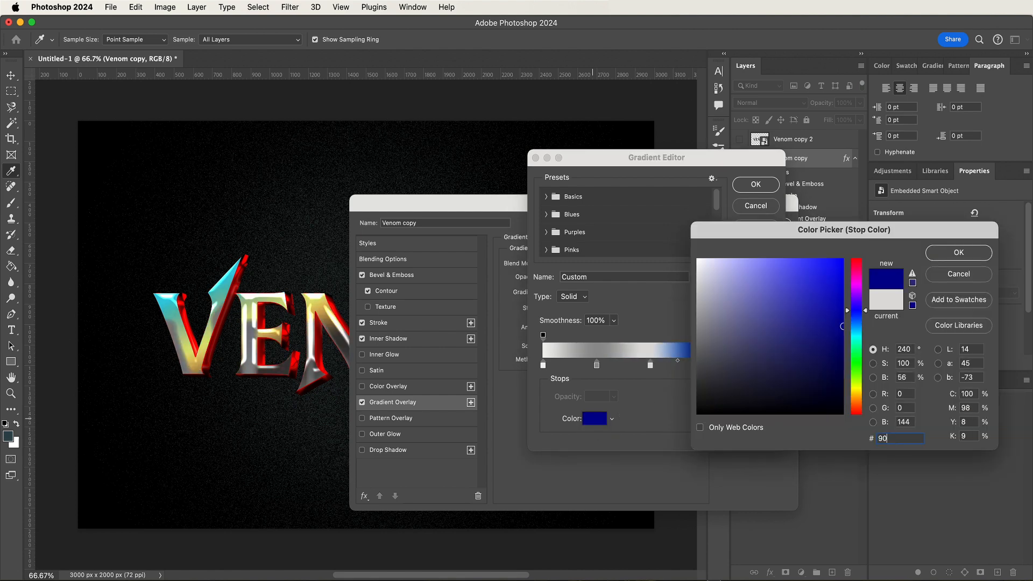
pyautogui.write('90')
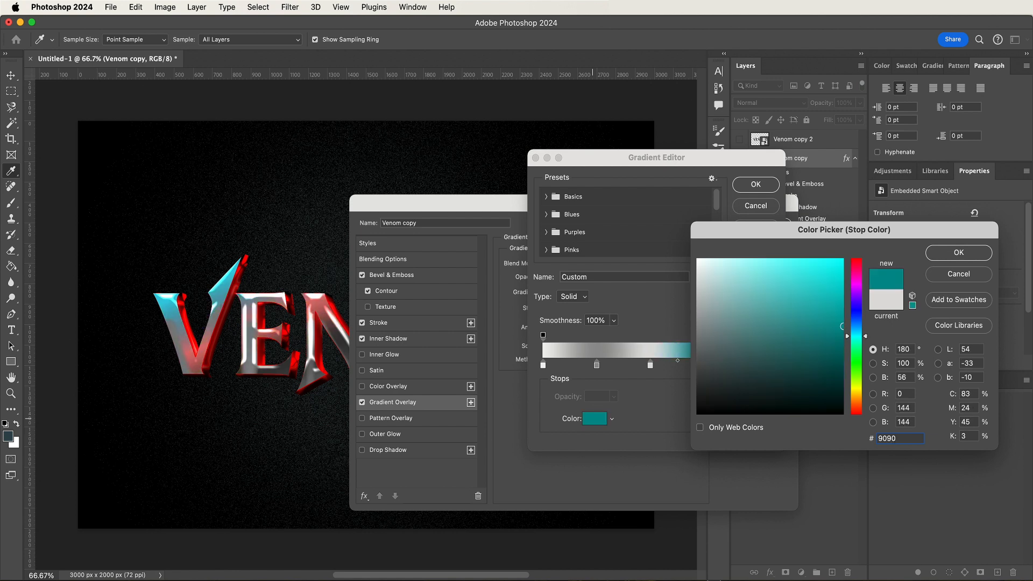
pyautogui.write('0')
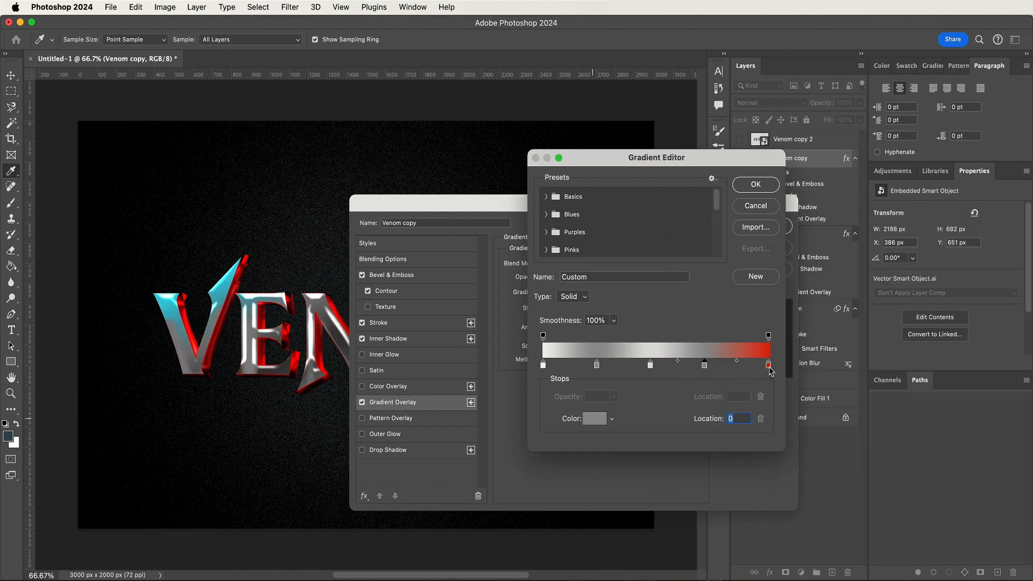
# Set the gradient's end stop to #eaeae7 and apply the gradient and the layer style to Venom copy
pyautogui.click(768, 365)
pyautogui.click(595, 419)
pyautogui.write('ea')
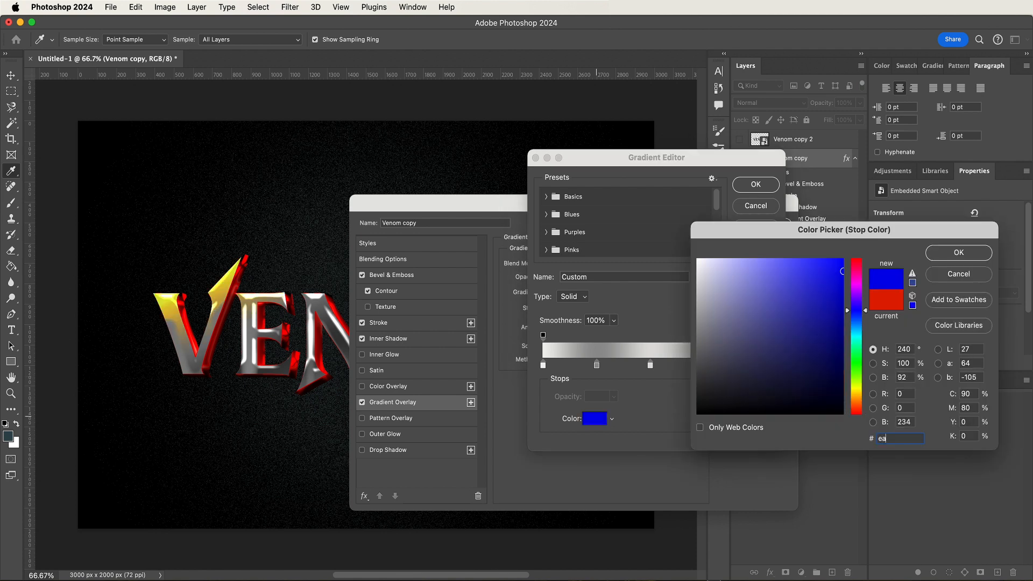
pyautogui.write('ea')
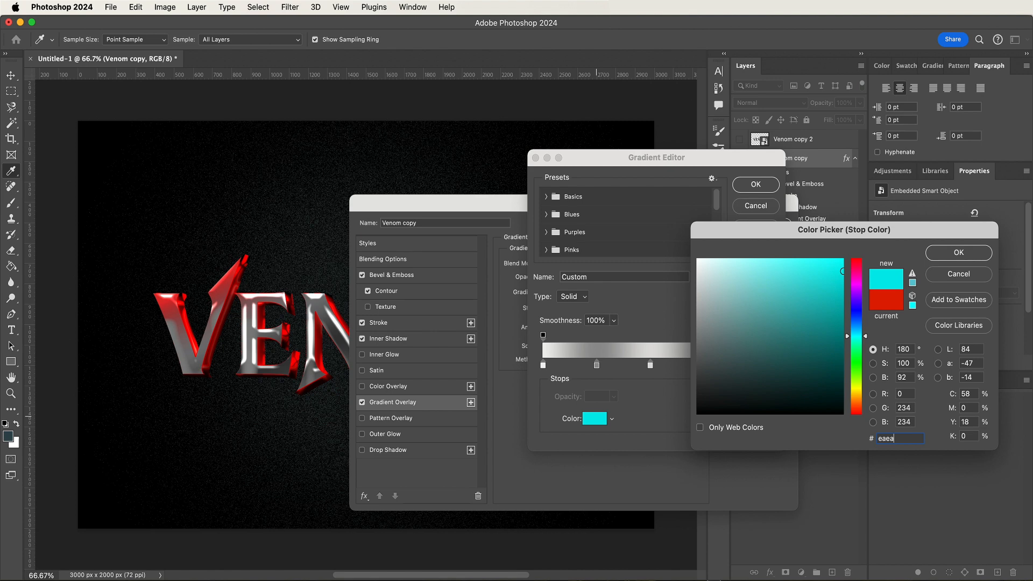
pyautogui.write('ea')
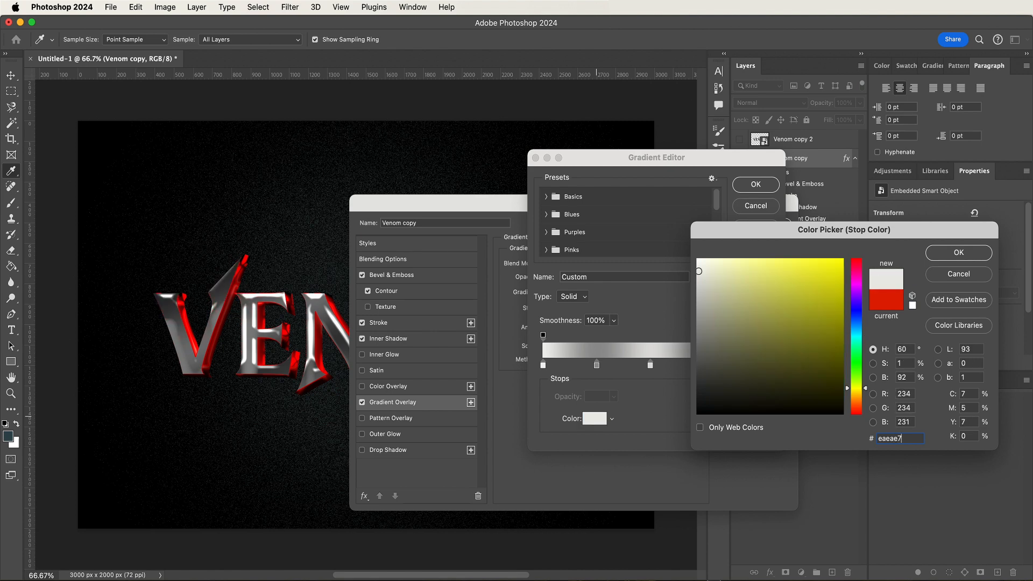
pyautogui.press('Return')
pyautogui.press('Return')
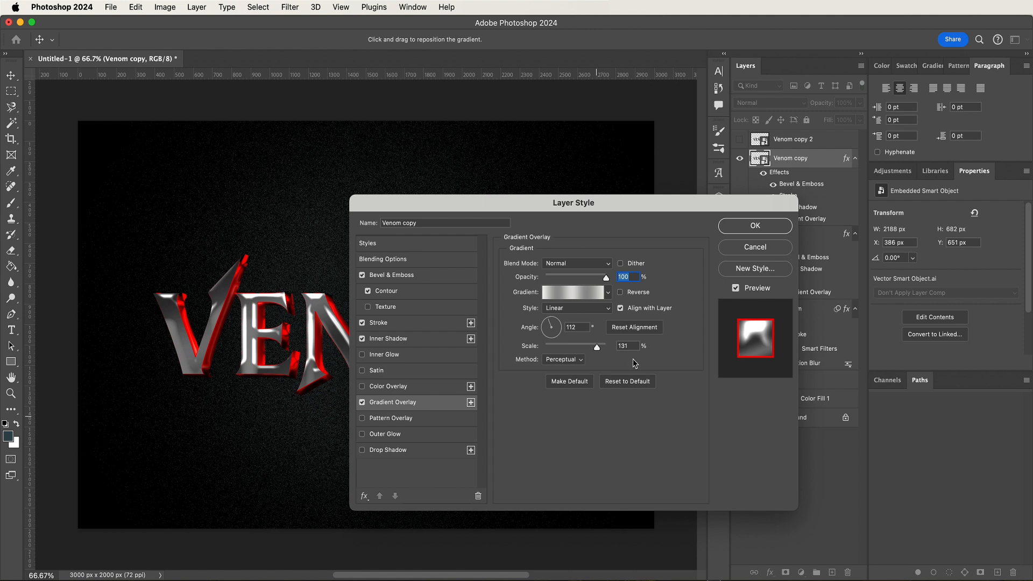
pyautogui.click(748, 226)
# Show and select the Venom copy 2 layer, and set its fill to 0%
pyautogui.click(739, 140)
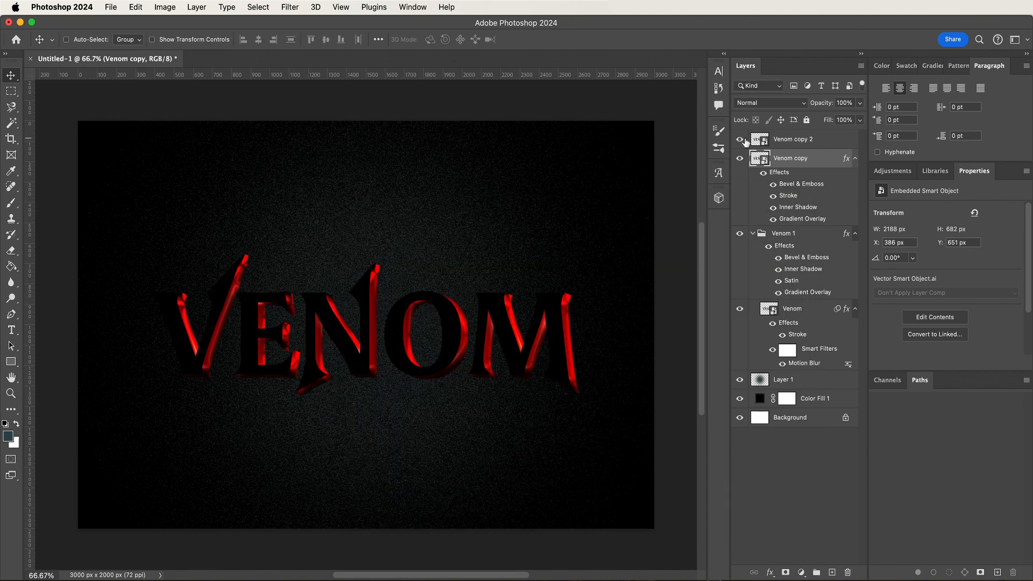
pyautogui.click(808, 140)
pyautogui.click(859, 120)
pyautogui.moveTo(860, 134); pyautogui.dragTo(775, 132)
pyautogui.click(776, 143)
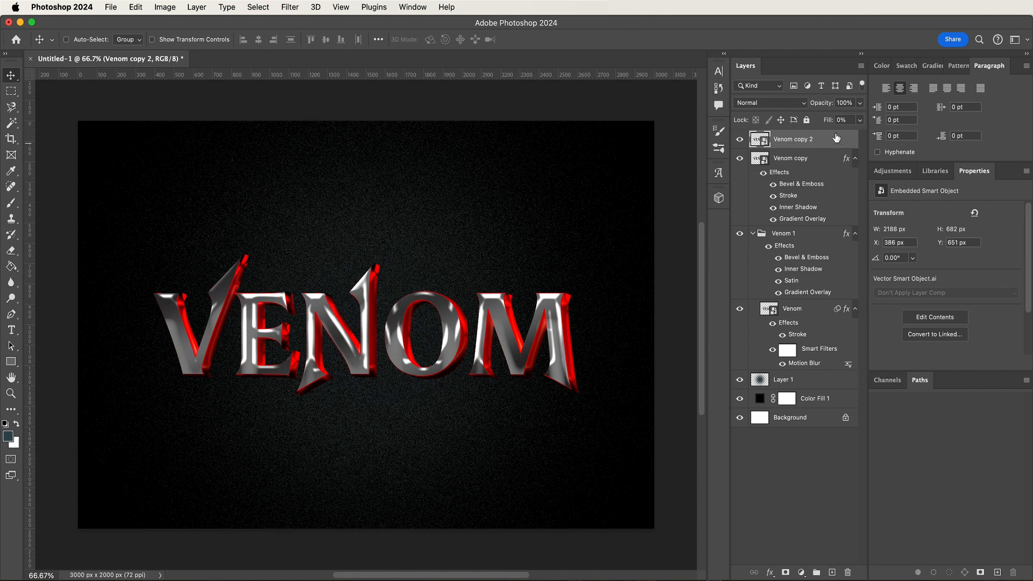
# Add Bevel & Emboss to the Venom copy 2 layer with Smooth technique, size 81 px and soften 0 px
pyautogui.doubleClick(833, 142)
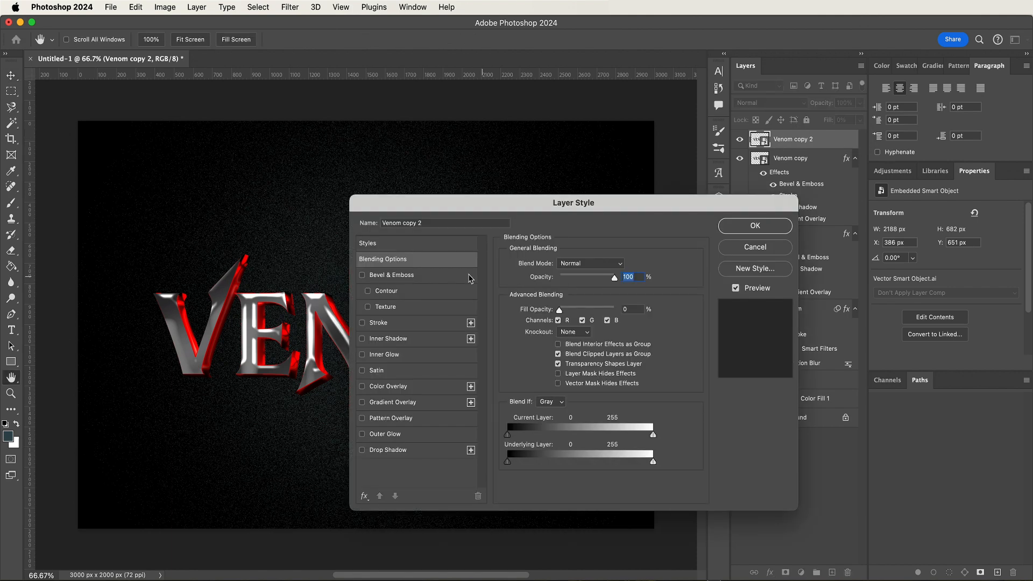
pyautogui.click(428, 276)
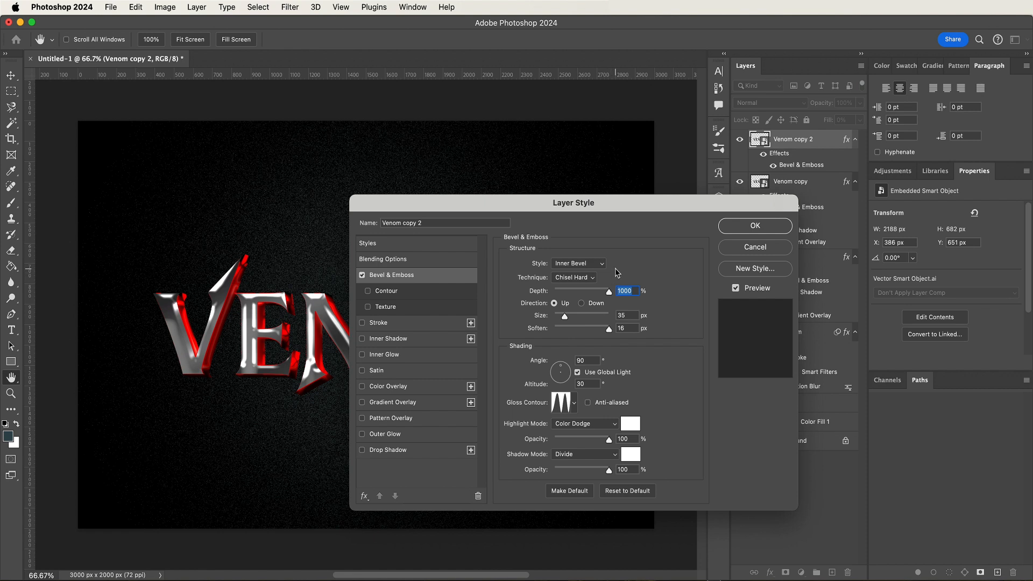
pyautogui.click(586, 277)
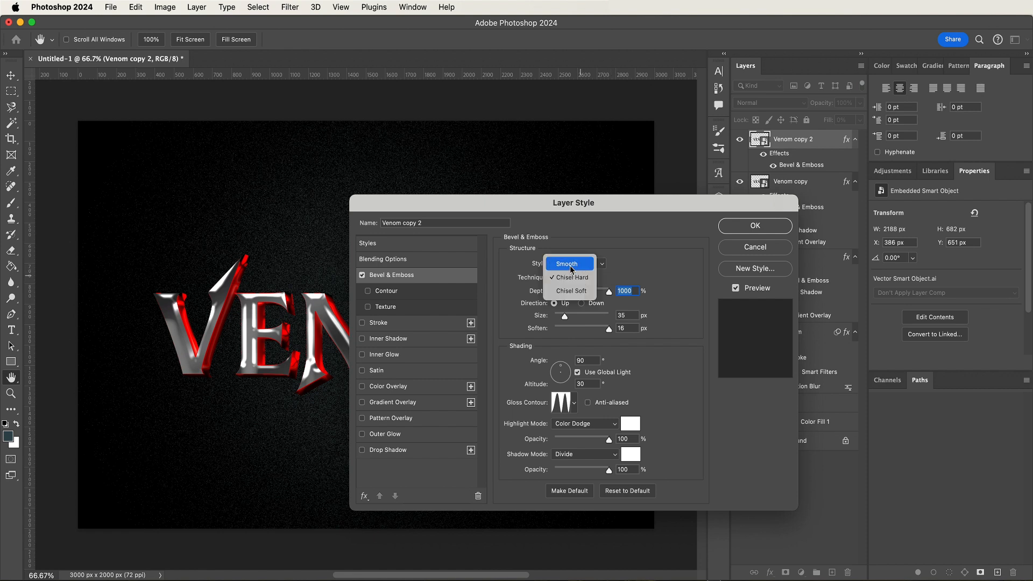
pyautogui.click(570, 268)
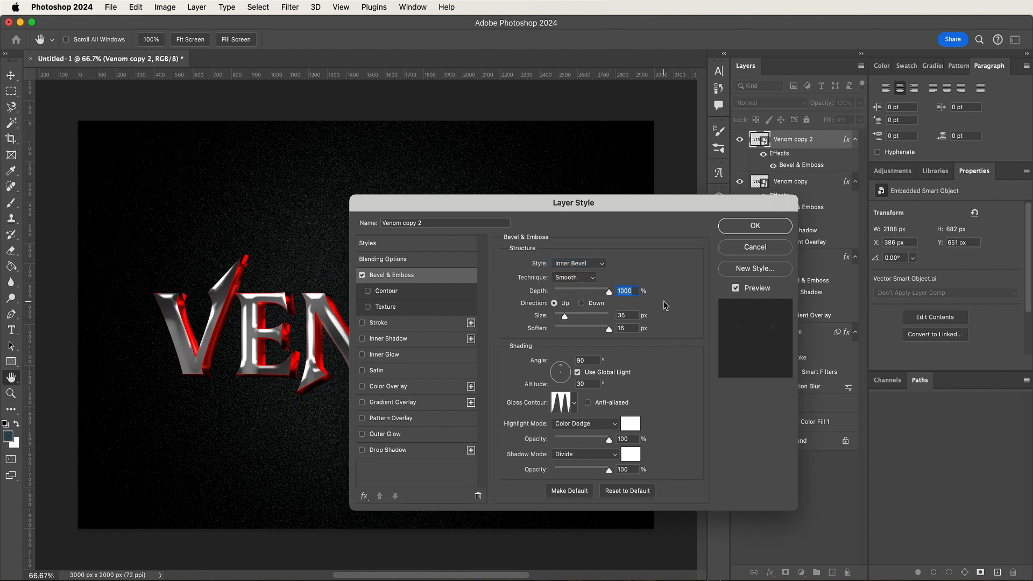
pyautogui.doubleClick(630, 315)
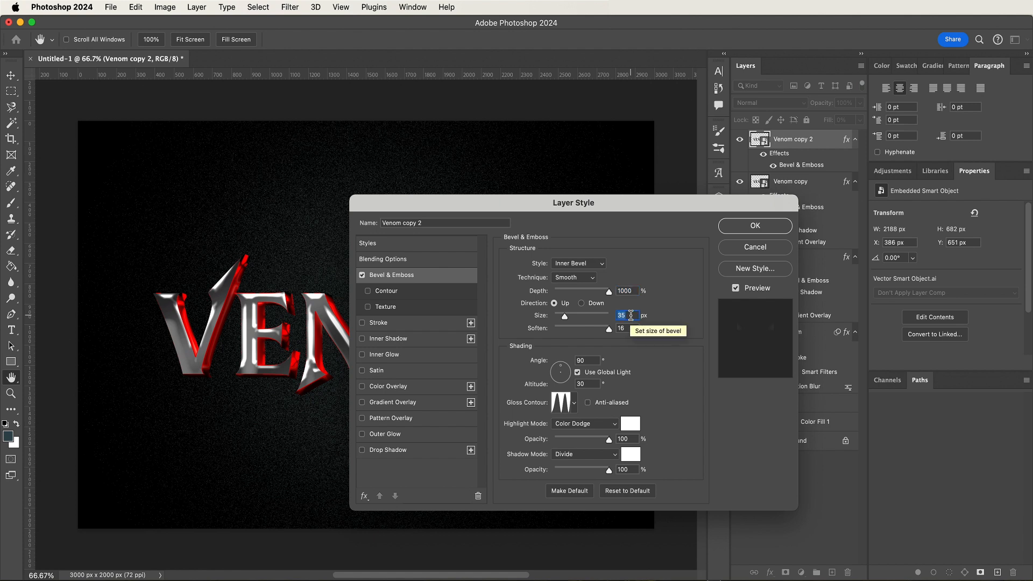
pyautogui.write('81')
pyautogui.doubleClick(630, 328)
pyautogui.write('0')
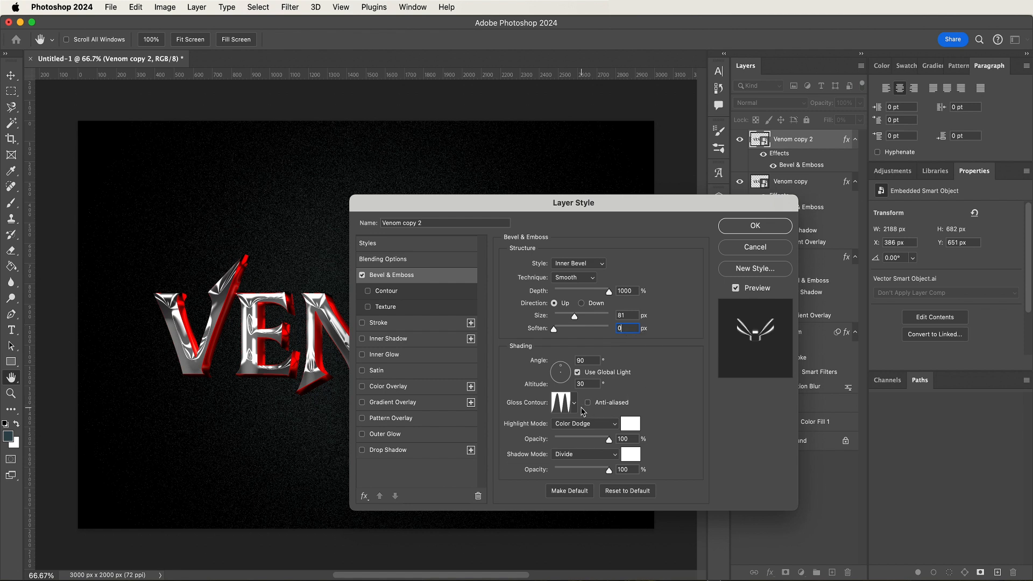
# Change the bevel's gloss contour to the descending rolling-slope preset
pyautogui.click(575, 405)
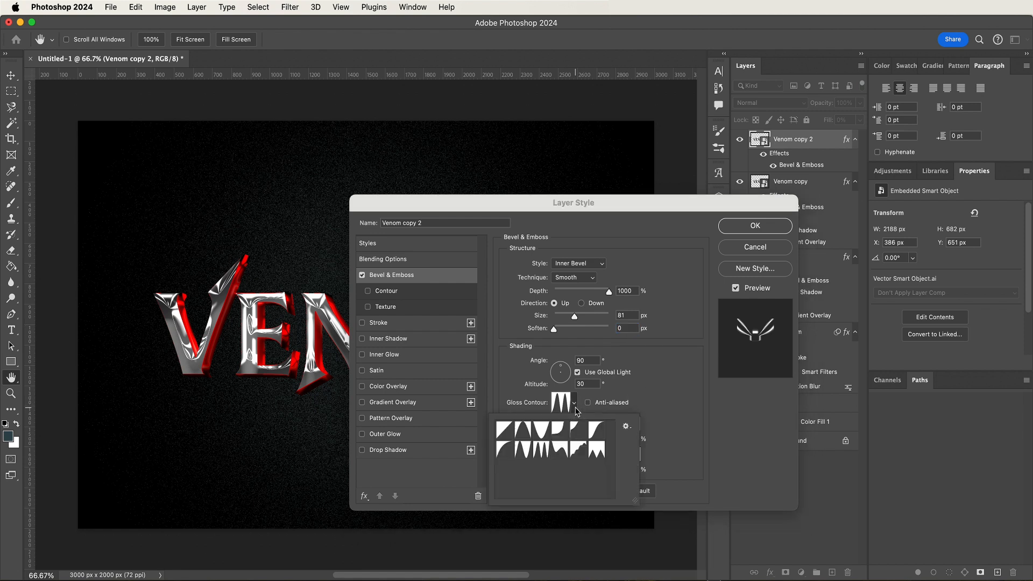
pyautogui.click(560, 449)
pyautogui.click(680, 439)
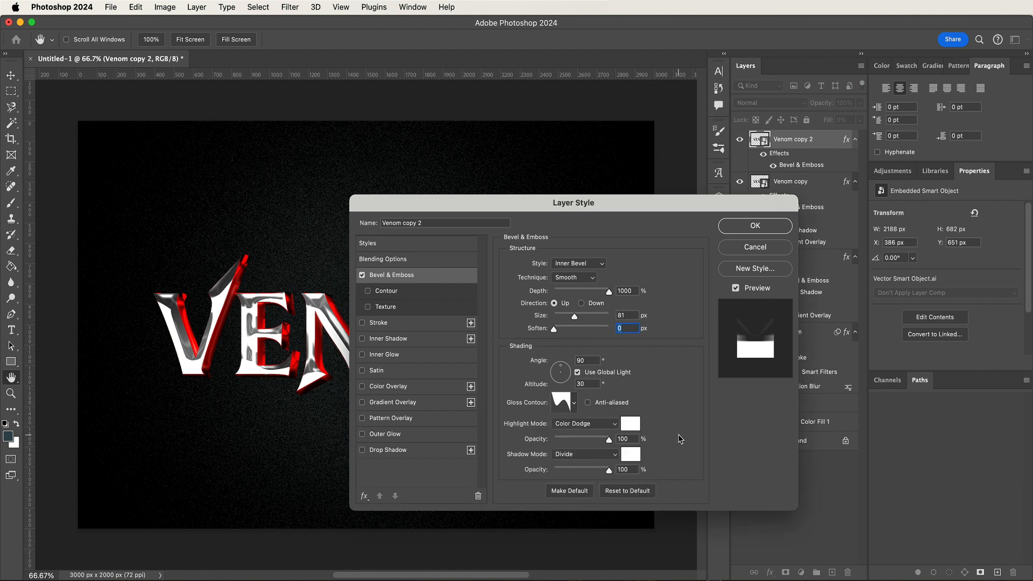
# Set the bevel's highlight mode to Linear Light and its highlight colour to #374344
pyautogui.click(603, 424)
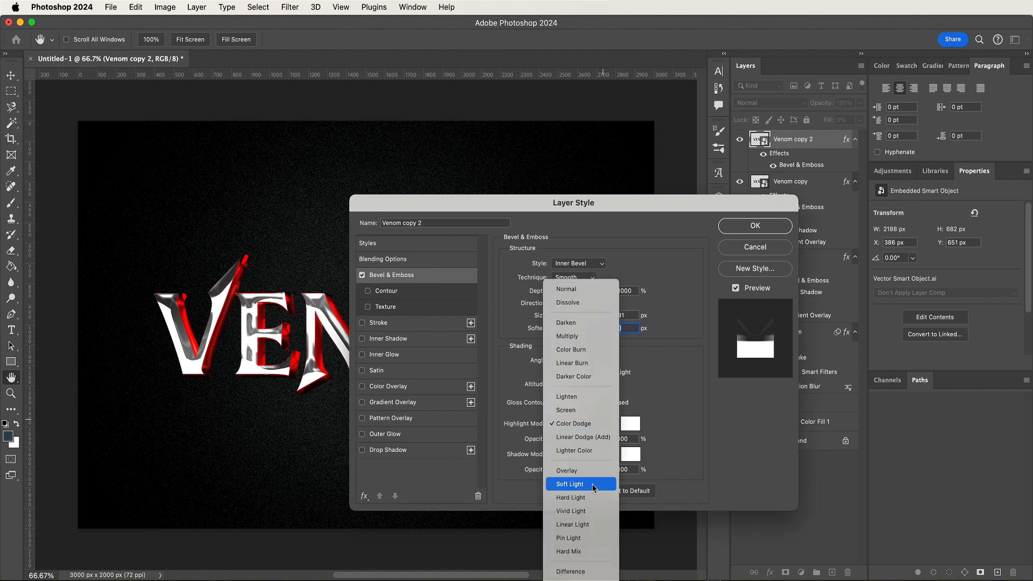
pyautogui.click(588, 525)
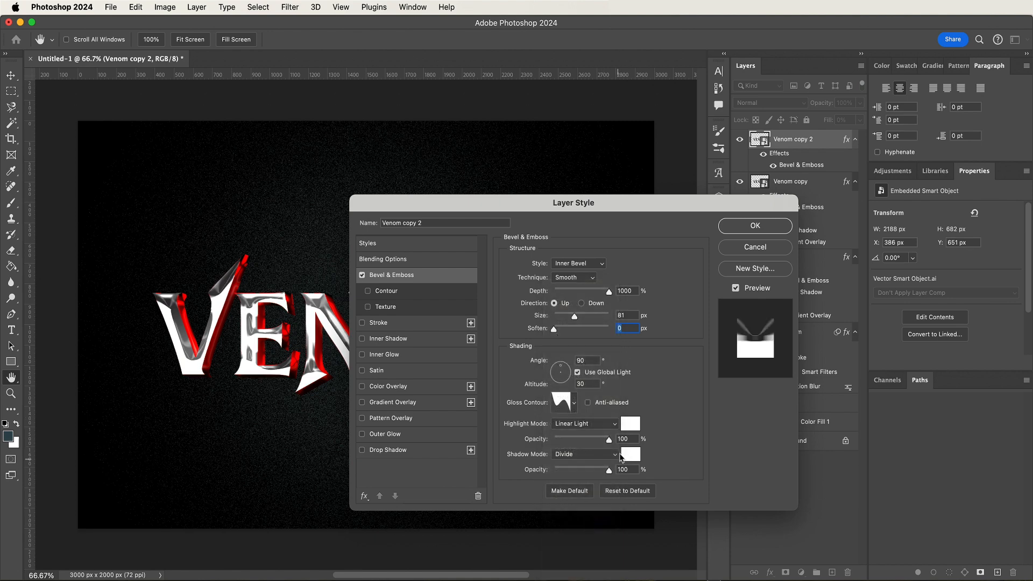
pyautogui.click(635, 424)
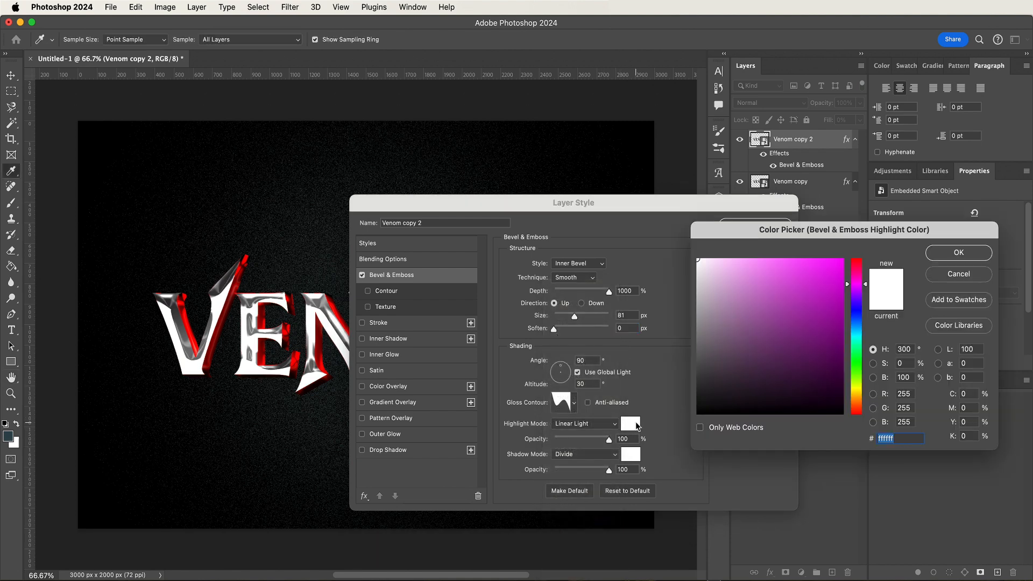
pyautogui.write('374')
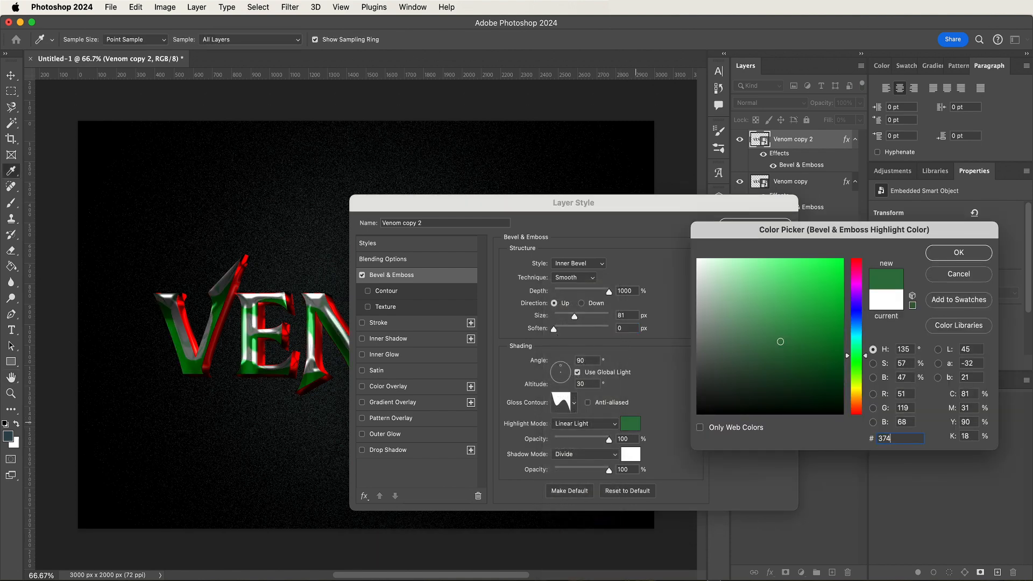
pyautogui.write('344')
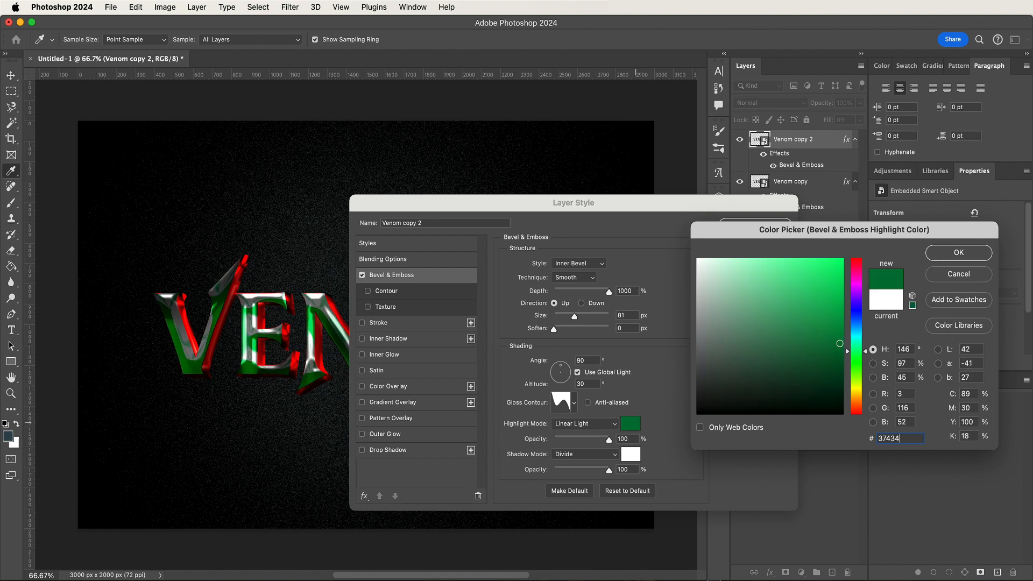
pyautogui.press('Return')
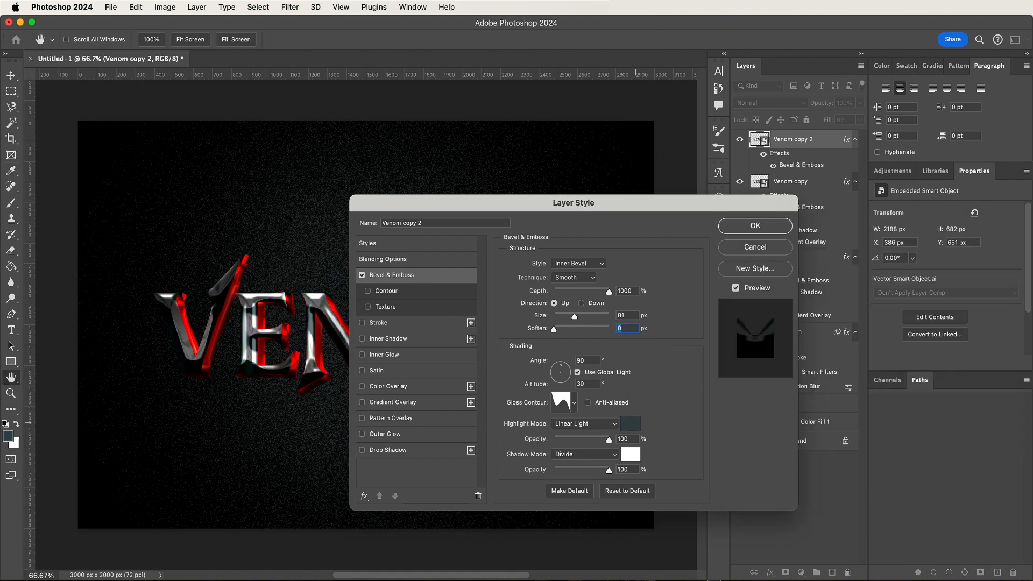
# Set the bevel's shadow mode to Hard Light, keeping white #ffffff as the shadow colour
pyautogui.click(579, 456)
pyautogui.click(589, 339)
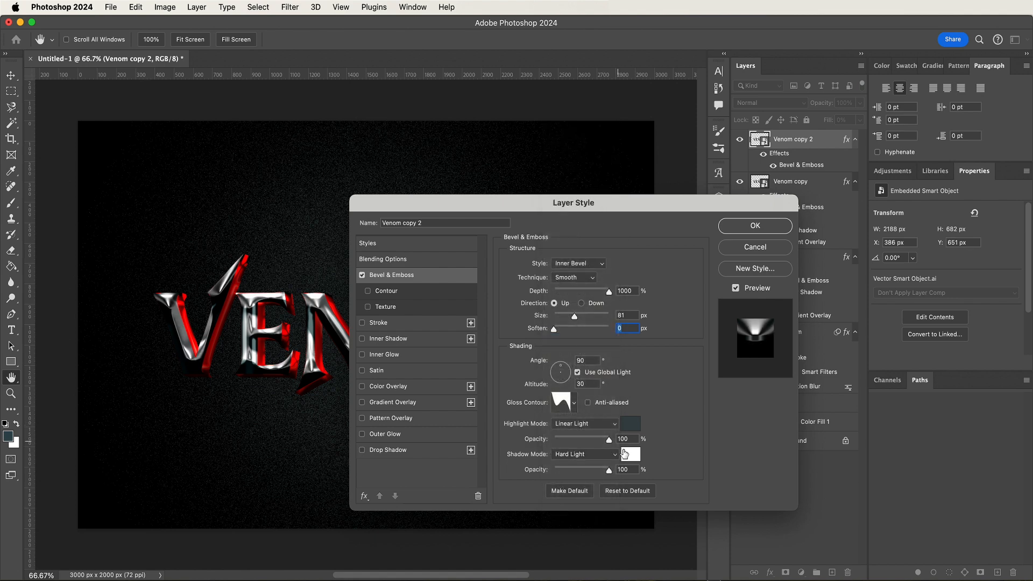
pyautogui.click(629, 455)
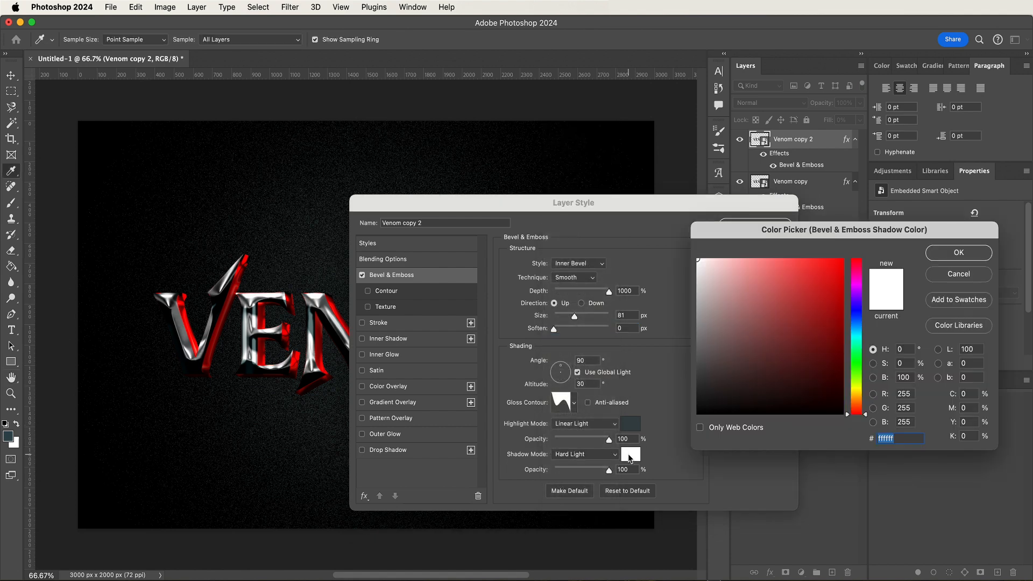
pyautogui.press('Return')
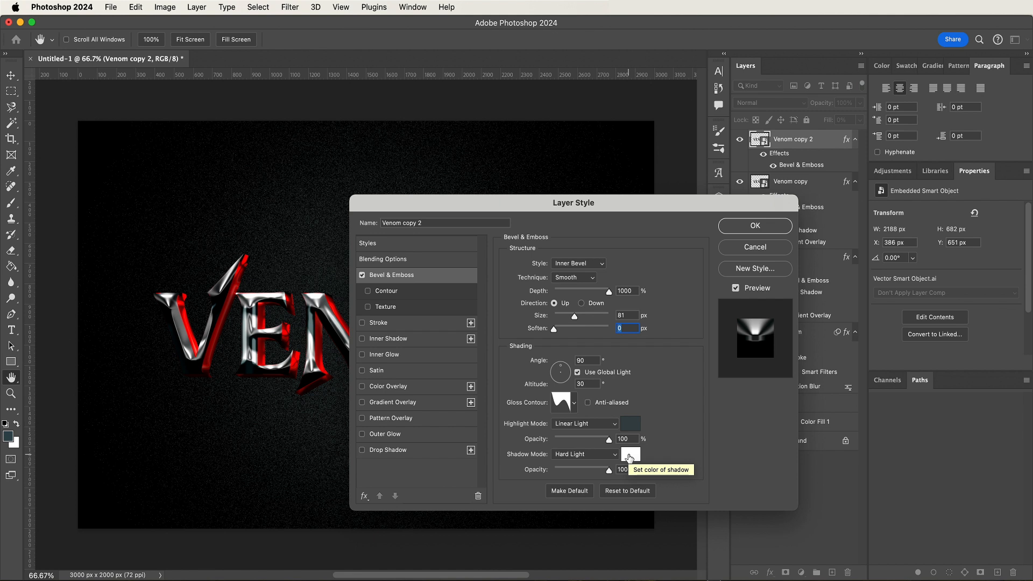
# Enable the bevel's Contour option with the double-ring contour and a range of 51%
pyautogui.click(417, 295)
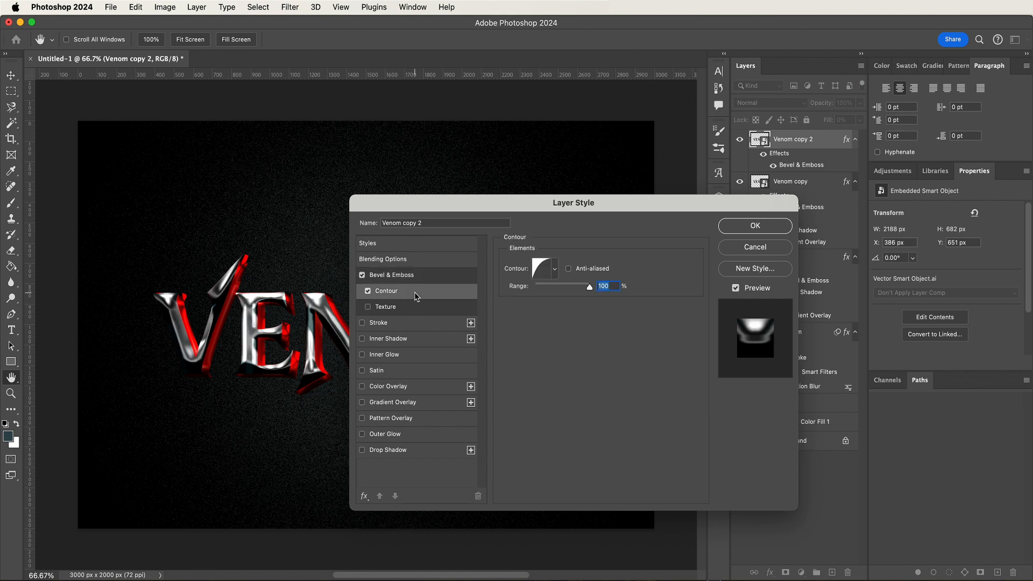
pyautogui.click(555, 270)
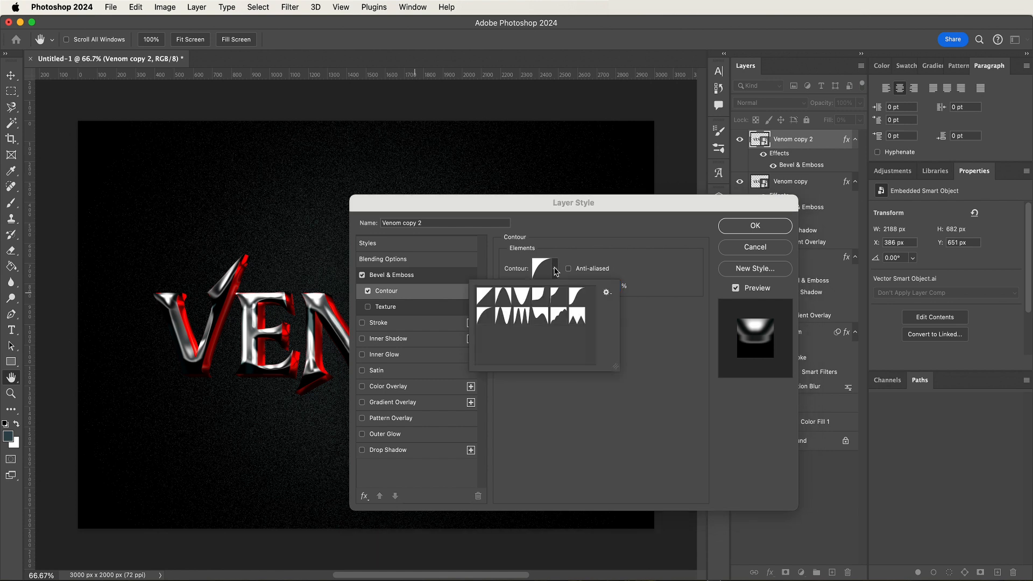
pyautogui.click(522, 317)
pyautogui.click(657, 388)
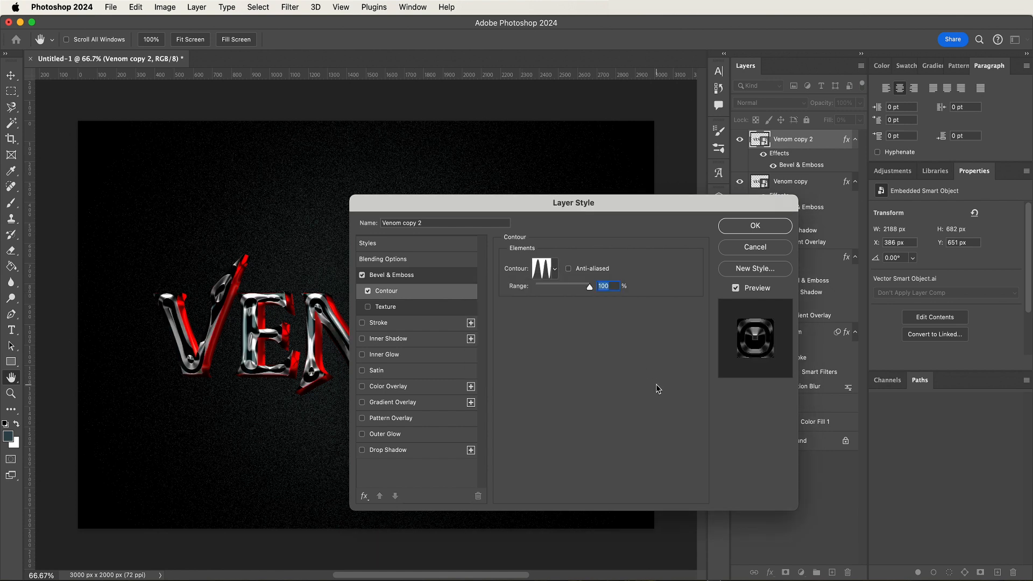
pyautogui.write('51')
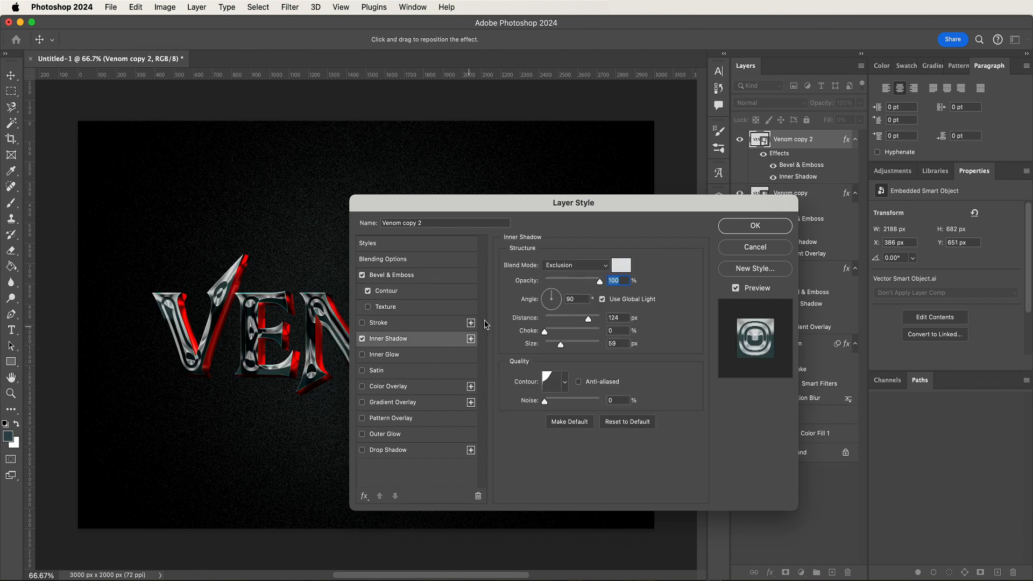
# Set the inner shadow's blend mode to Linear Burn and its colour to #191819
pyautogui.click(560, 265)
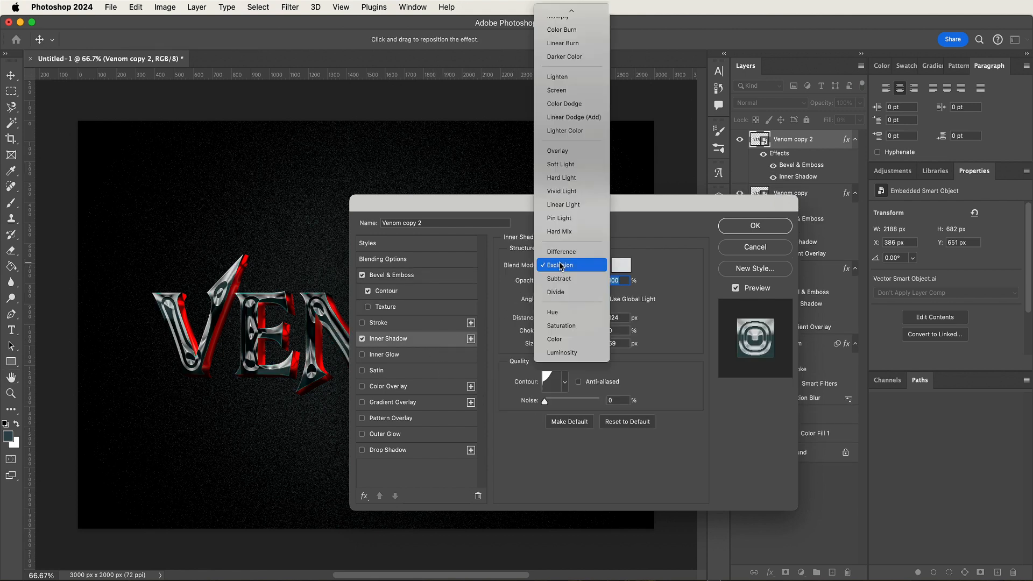
pyautogui.click(548, 43)
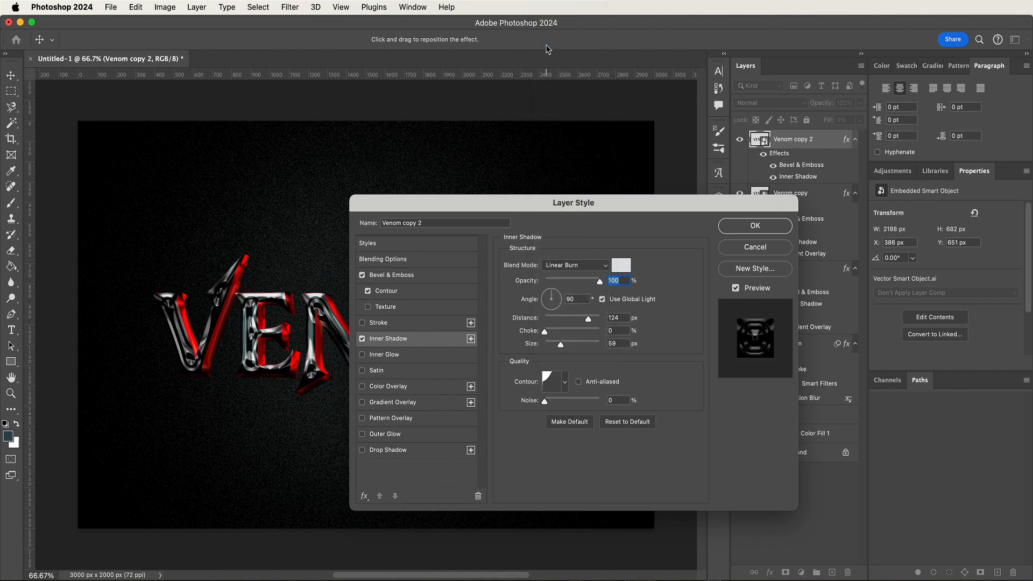
pyautogui.click(626, 269)
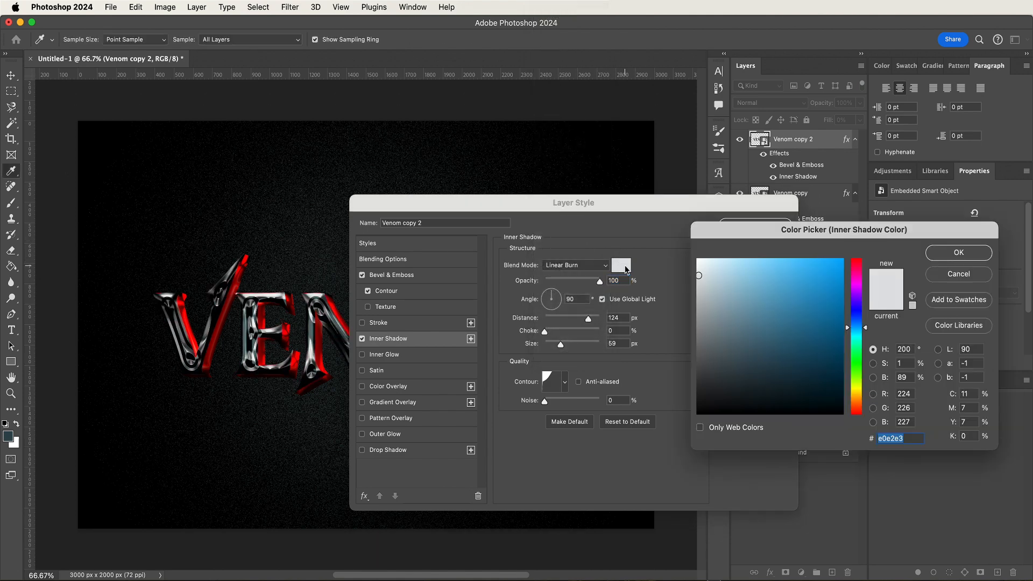
pyautogui.write('19')
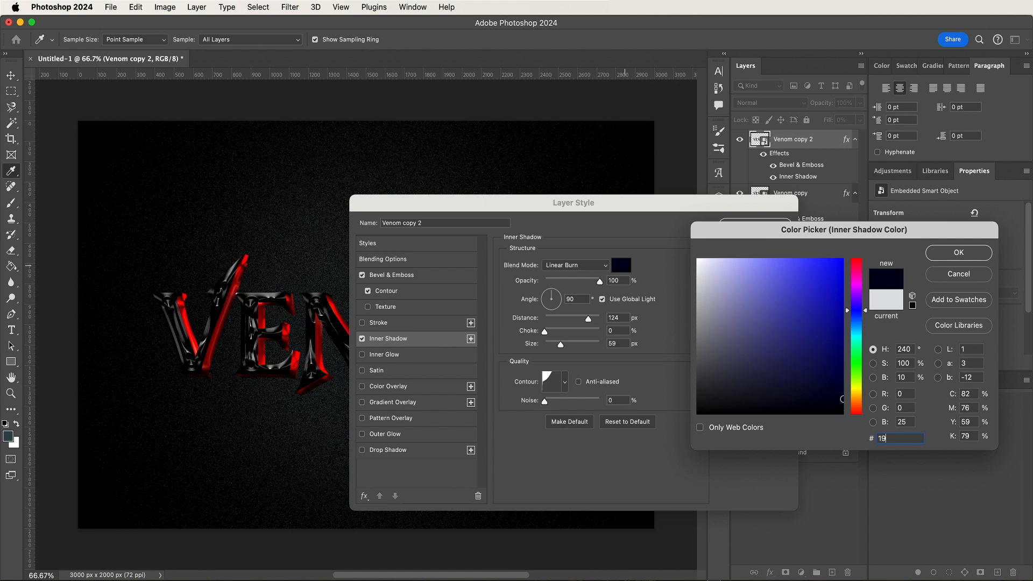
pyautogui.write('18')
pyautogui.write('19')
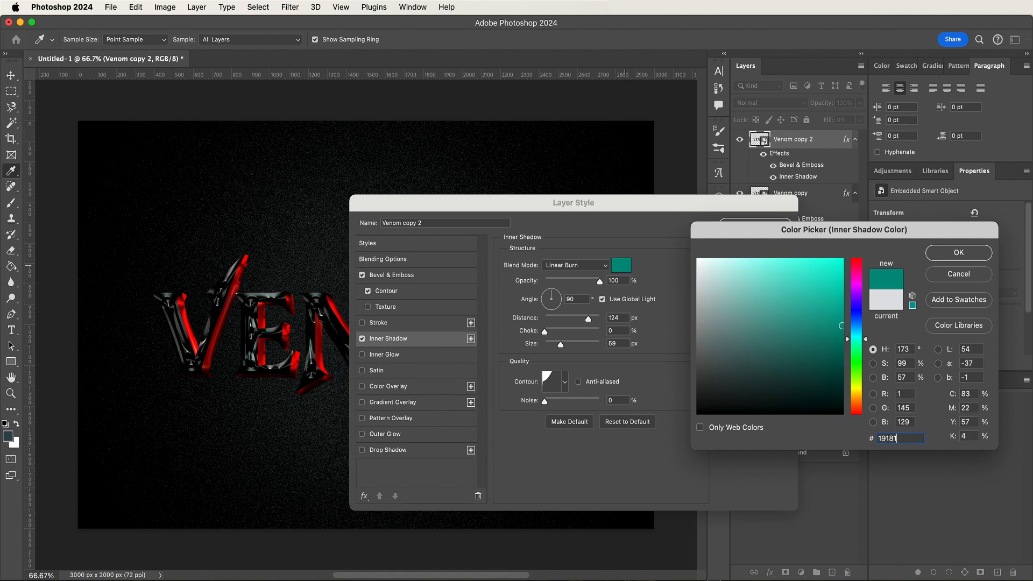
pyautogui.press('Return')
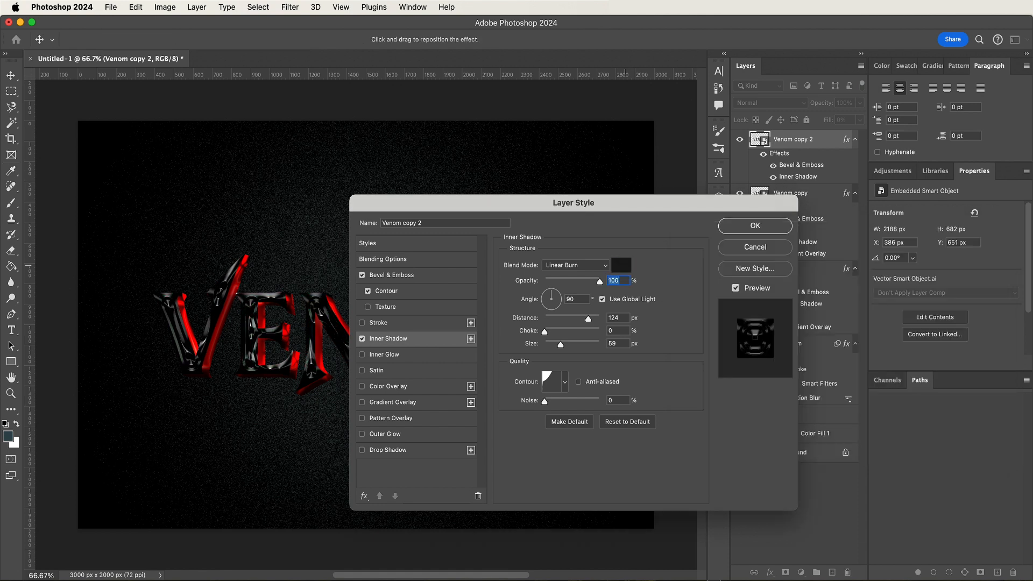
# Set the inner shadow's distance to 15 px, choke to 10% and size to 9 px, with the cone contour
pyautogui.doubleClick(625, 317)
pyautogui.write('15')
pyautogui.doubleClick(622, 328)
pyautogui.write('10')
pyautogui.doubleClick(621, 342)
pyautogui.write('9')
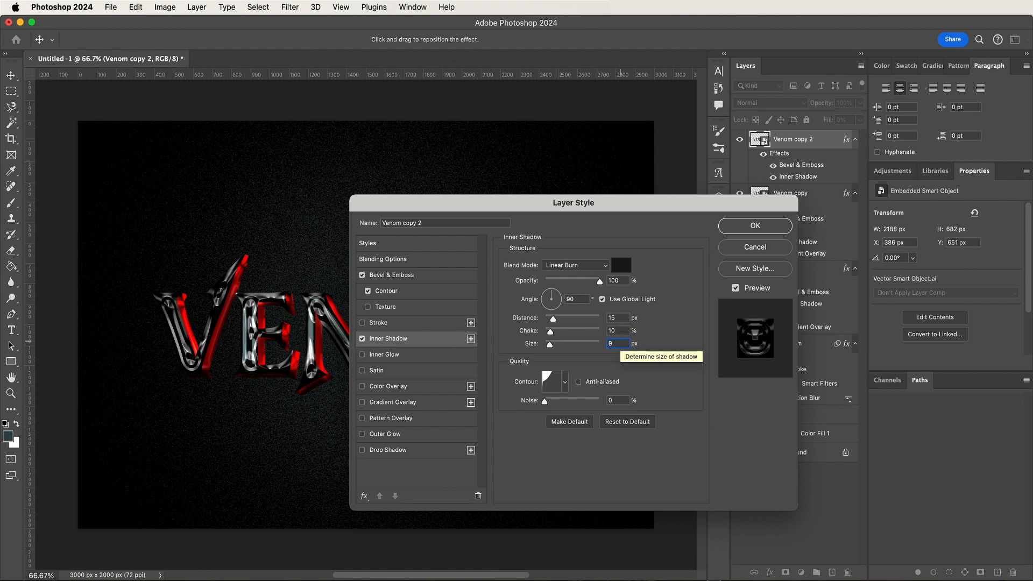
pyautogui.click(565, 384)
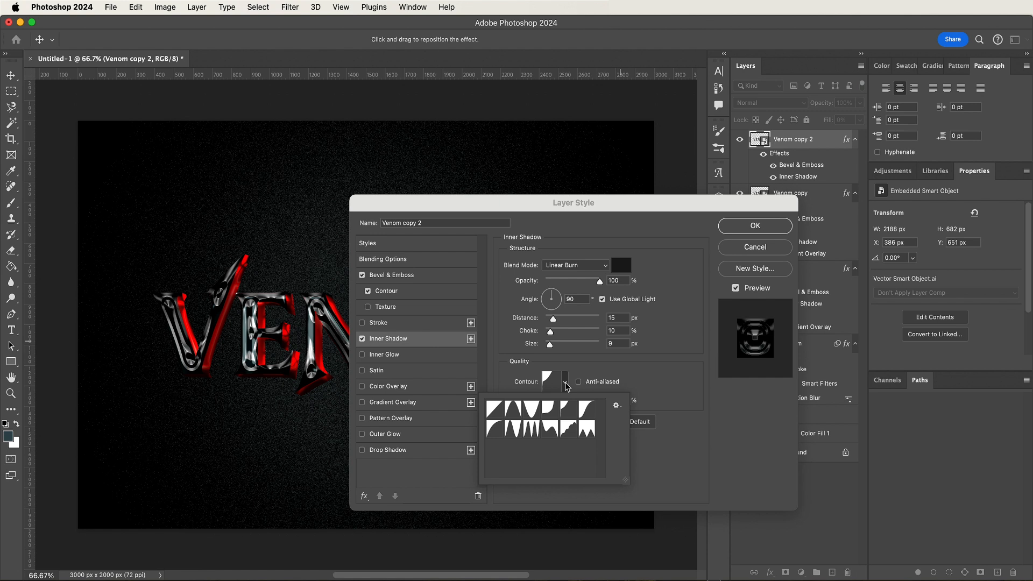
pyautogui.click(513, 409)
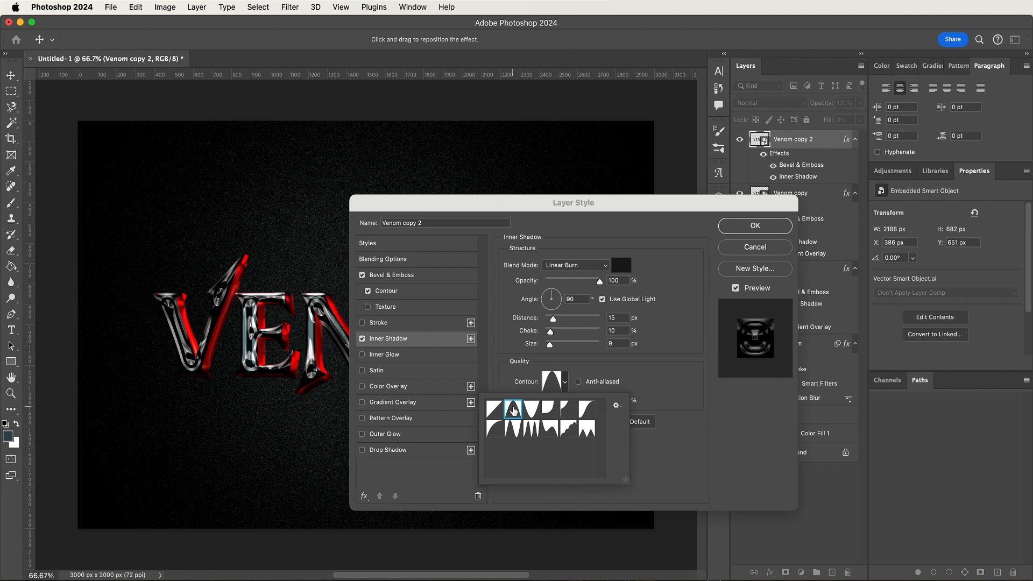
pyautogui.click(657, 378)
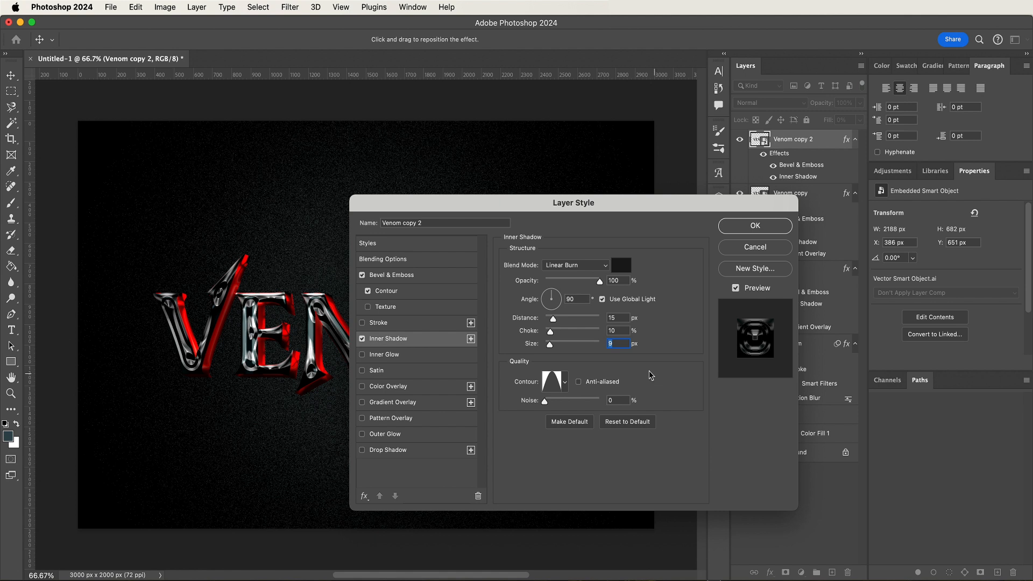
# Add a Satin effect to Venom copy 2 and set its colour to white, #ffffff
pyautogui.click(399, 371)
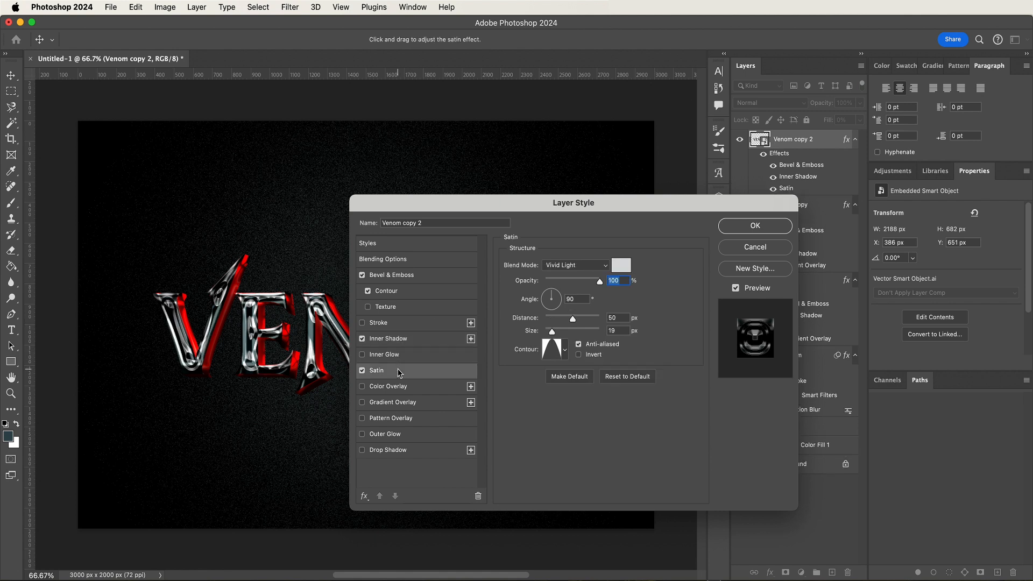
pyautogui.click(621, 265)
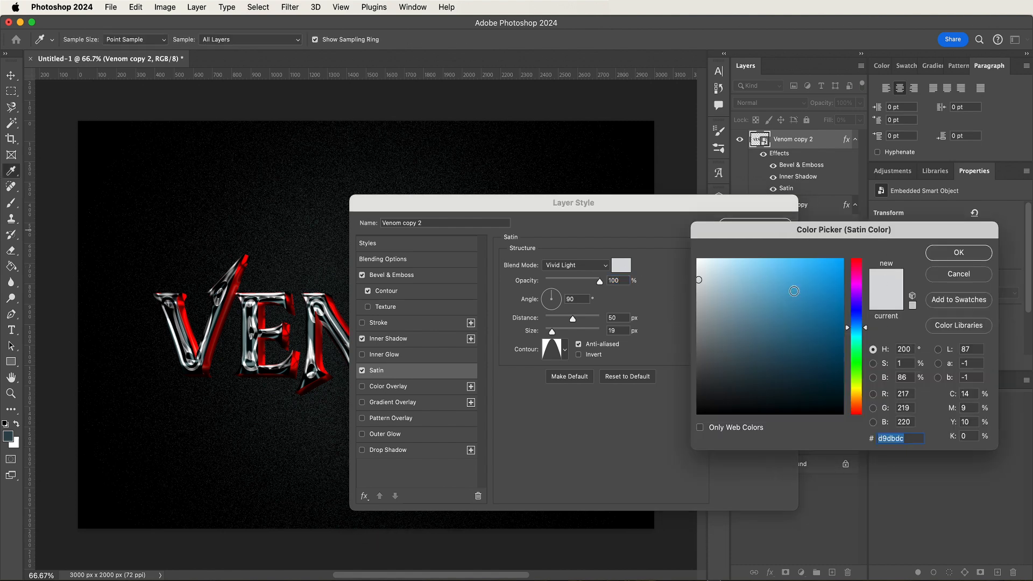
pyautogui.click(701, 266)
pyautogui.moveTo(701, 266); pyautogui.dragTo(693, 256)
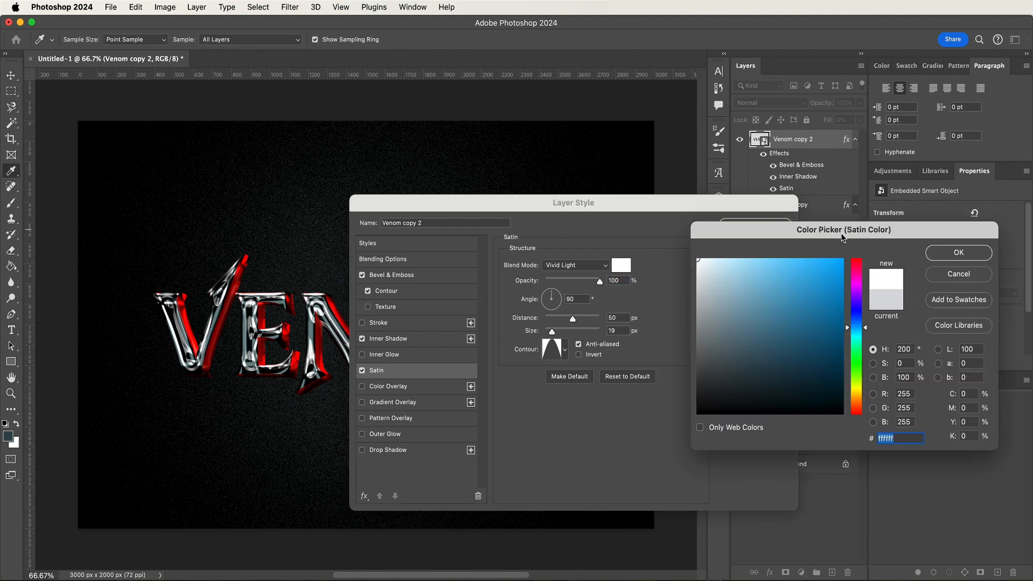
pyautogui.click(958, 252)
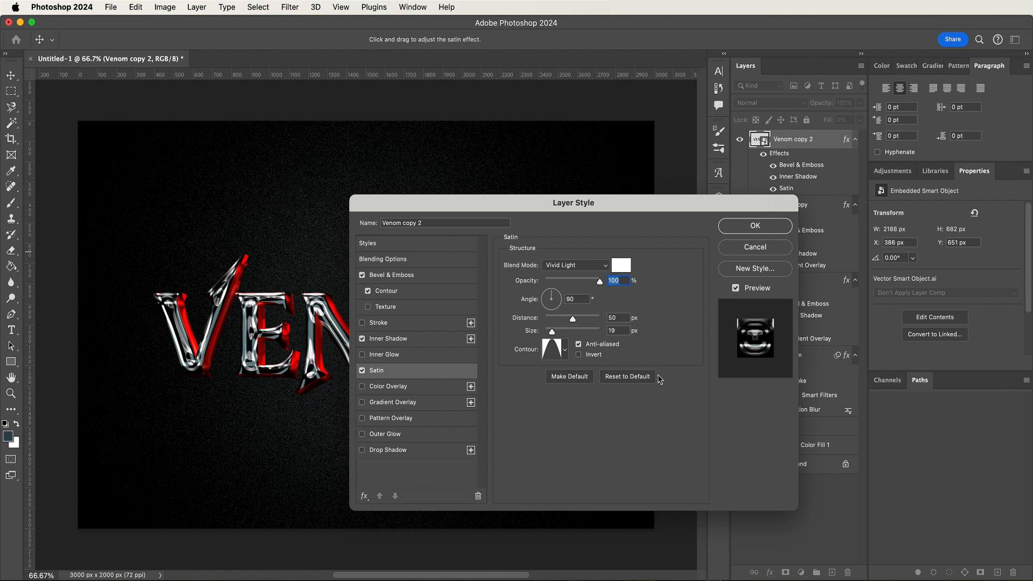
# Add a Gradient Overlay to Venom copy 2 with its blend mode set to Hard Light
pyautogui.click(429, 405)
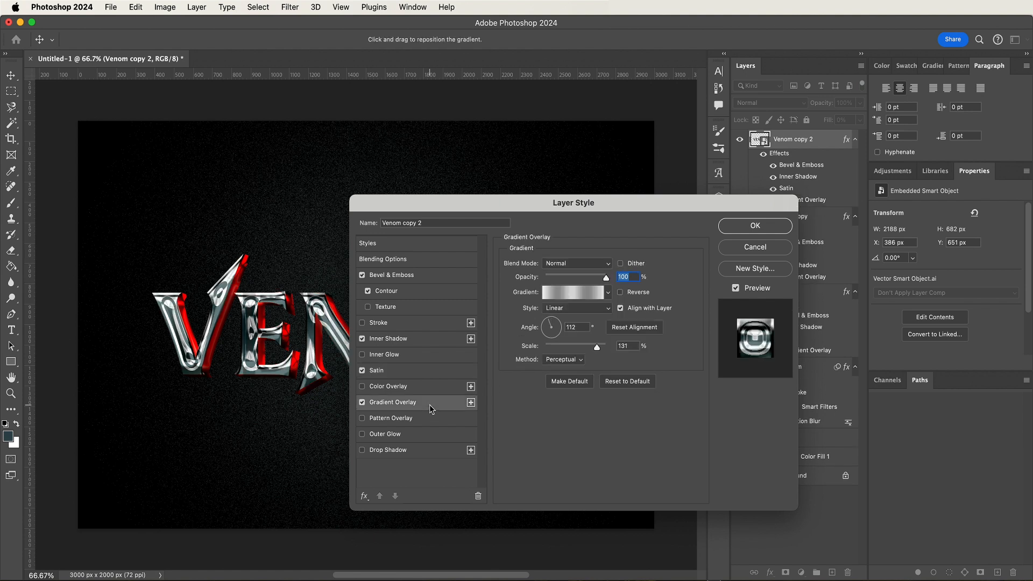
pyautogui.click(552, 265)
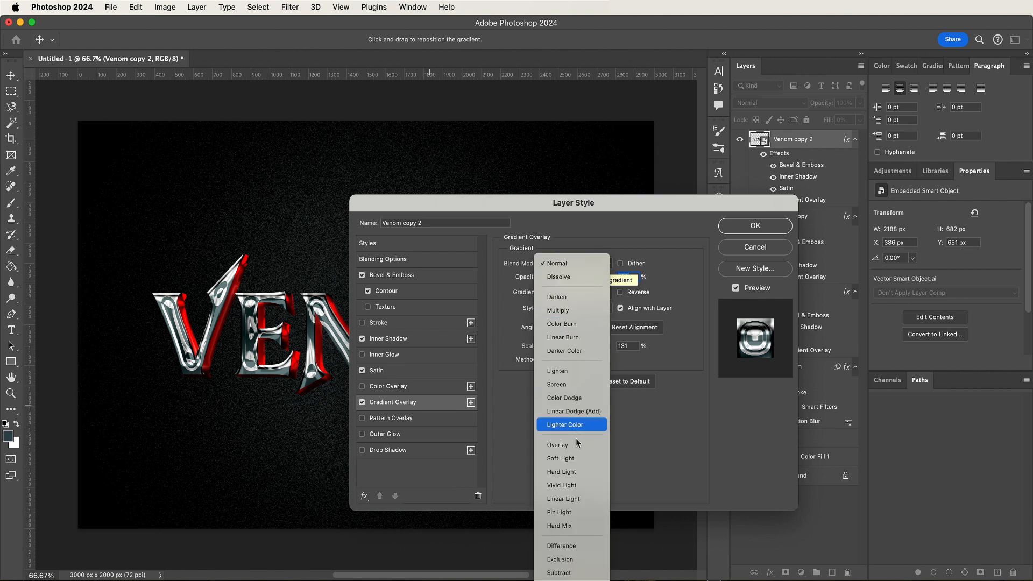
pyautogui.click(581, 471)
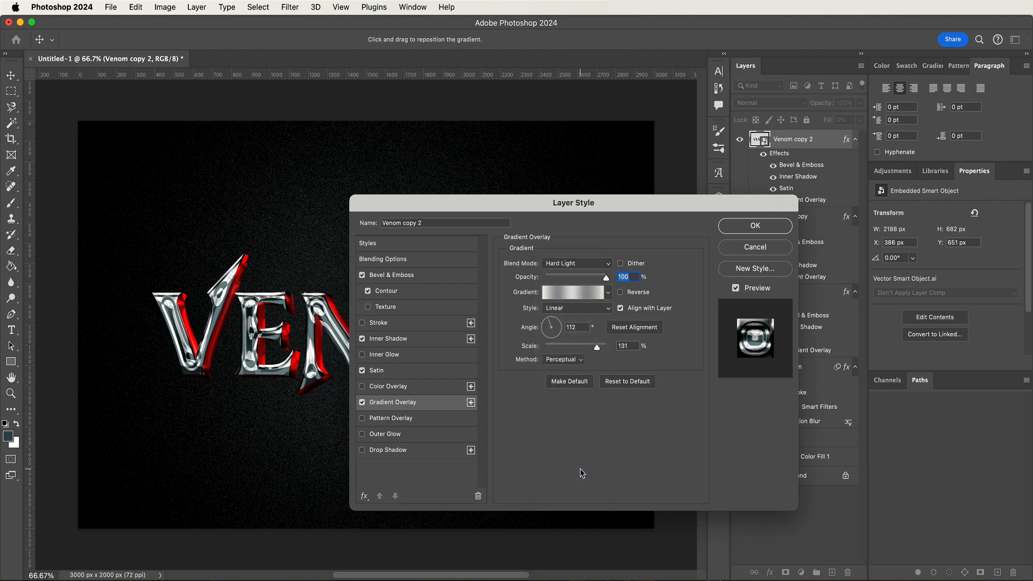
# Remove the overlay gradient's intermediate colour stops and move its starting colour stop to 36%, with the starting opacity stop above it
pyautogui.click(574, 291)
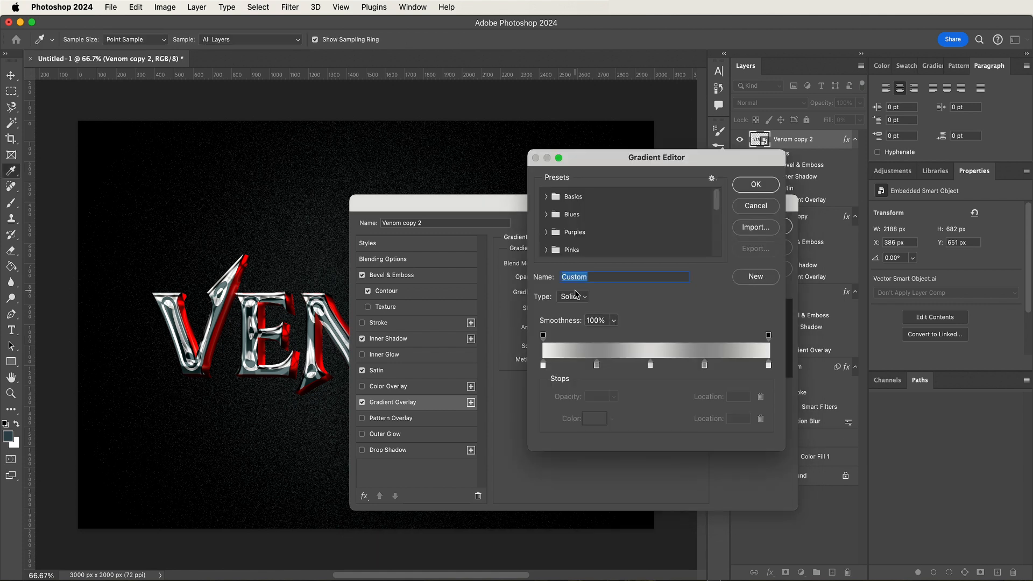
pyautogui.moveTo(704, 365); pyautogui.dragTo(653, 390)
pyautogui.moveTo(597, 366); pyautogui.dragTo(625, 386)
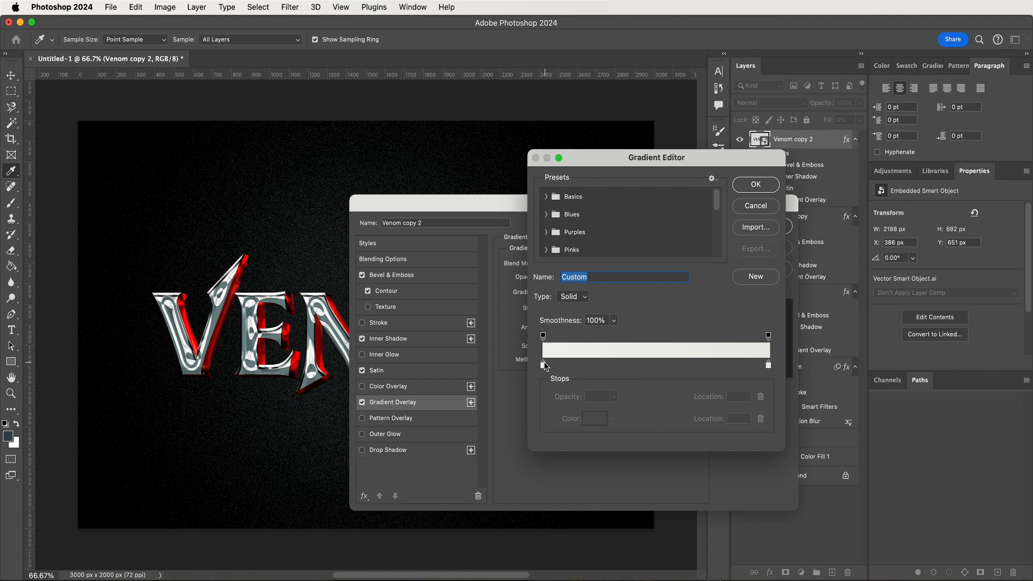
pyautogui.click(543, 366)
pyautogui.moveTo(543, 369); pyautogui.dragTo(625, 372)
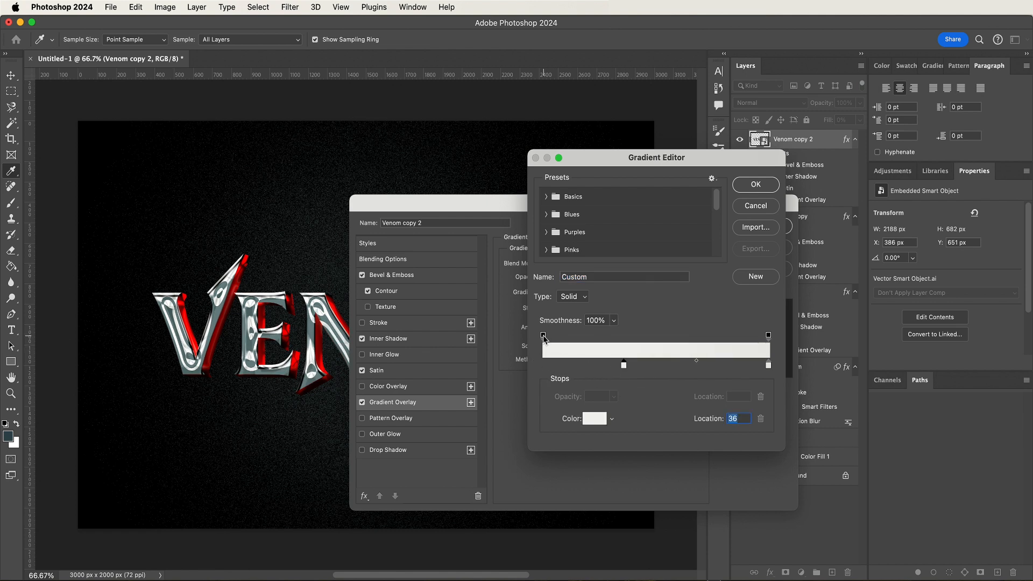
pyautogui.moveTo(544, 336); pyautogui.dragTo(622, 338)
# Set the gradient's starting colour stop to dark grey, #565856
pyautogui.click(623, 365)
pyautogui.click(592, 420)
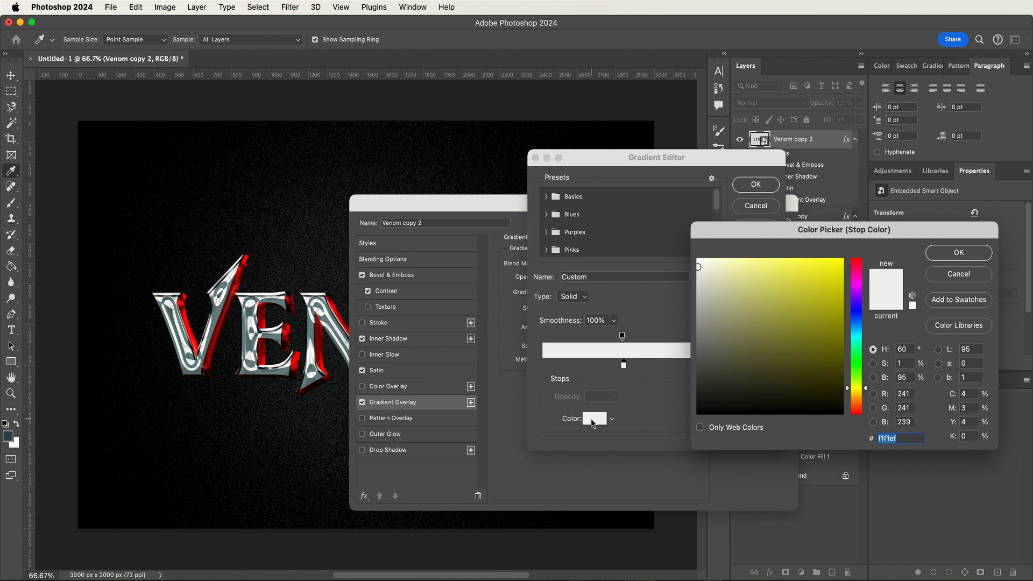
pyautogui.write('5658')
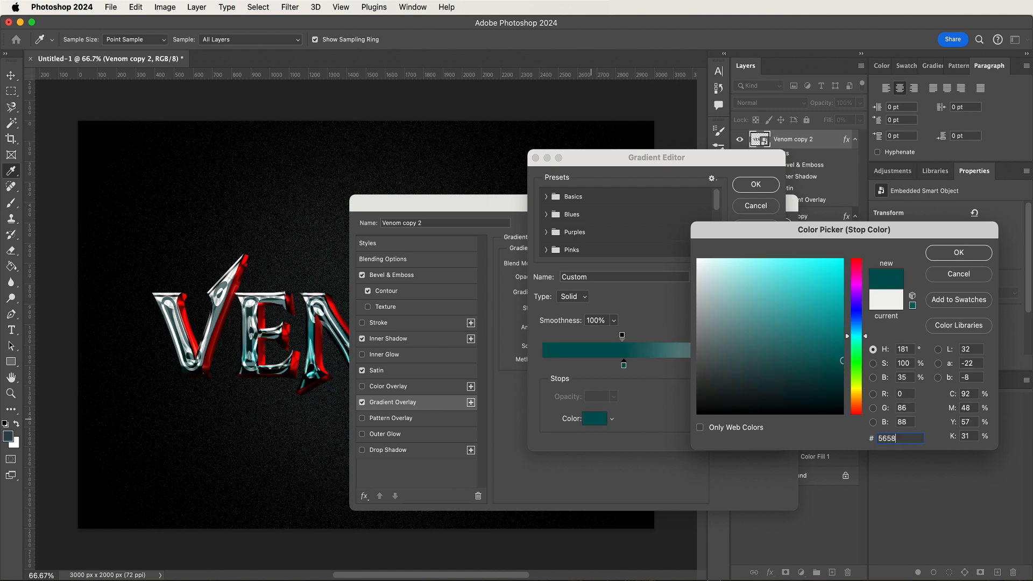
pyautogui.write('56')
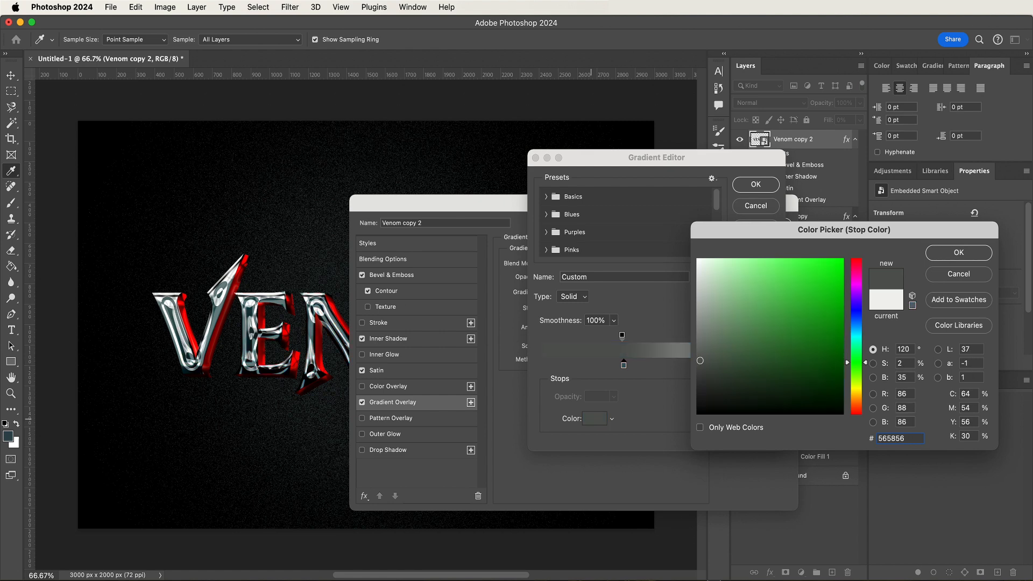
pyautogui.press('Return')
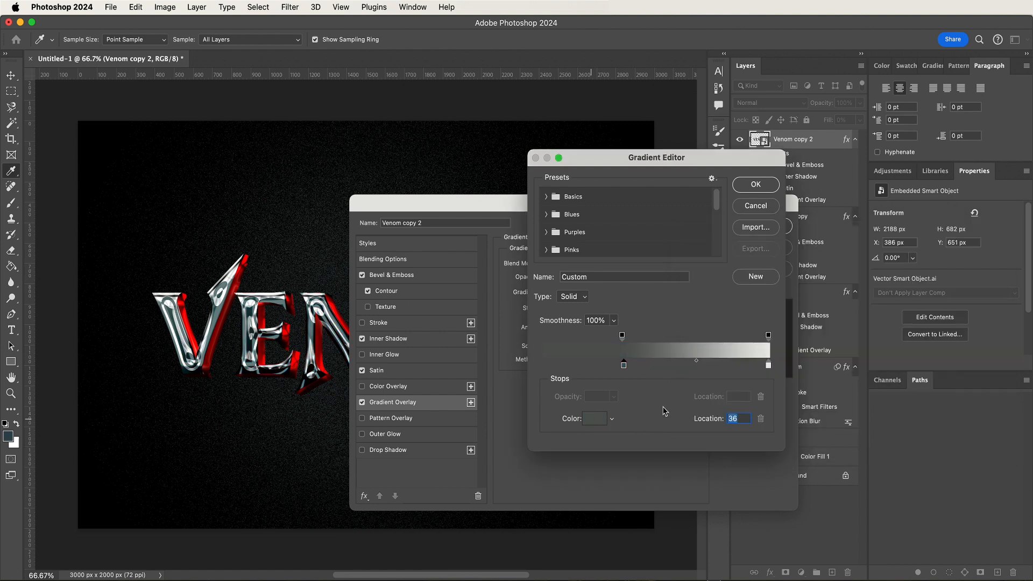
# Set the gradient's end colour stop to white, #ffffff, and accept the edited gradient
pyautogui.click(768, 365)
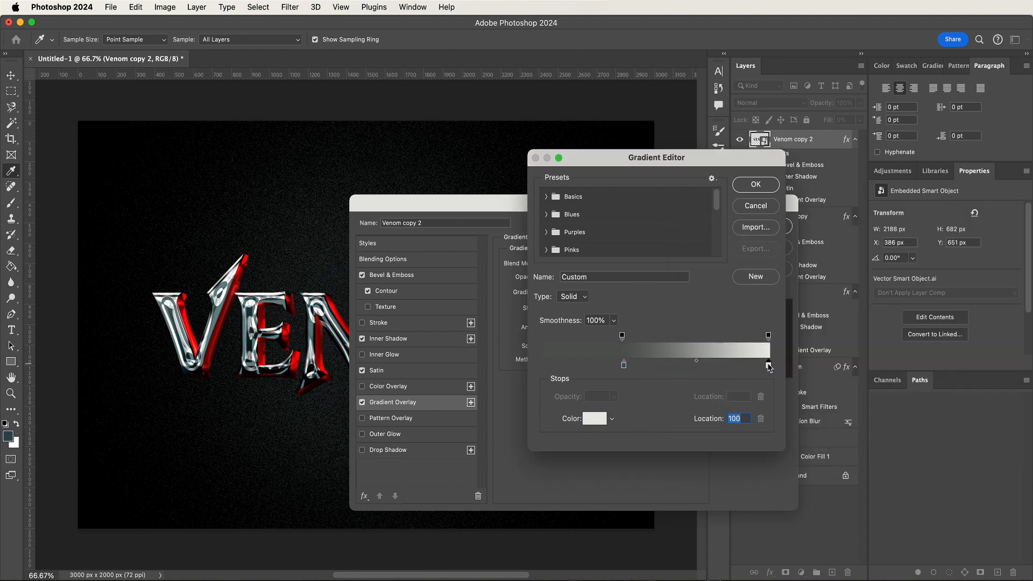
pyautogui.click(594, 419)
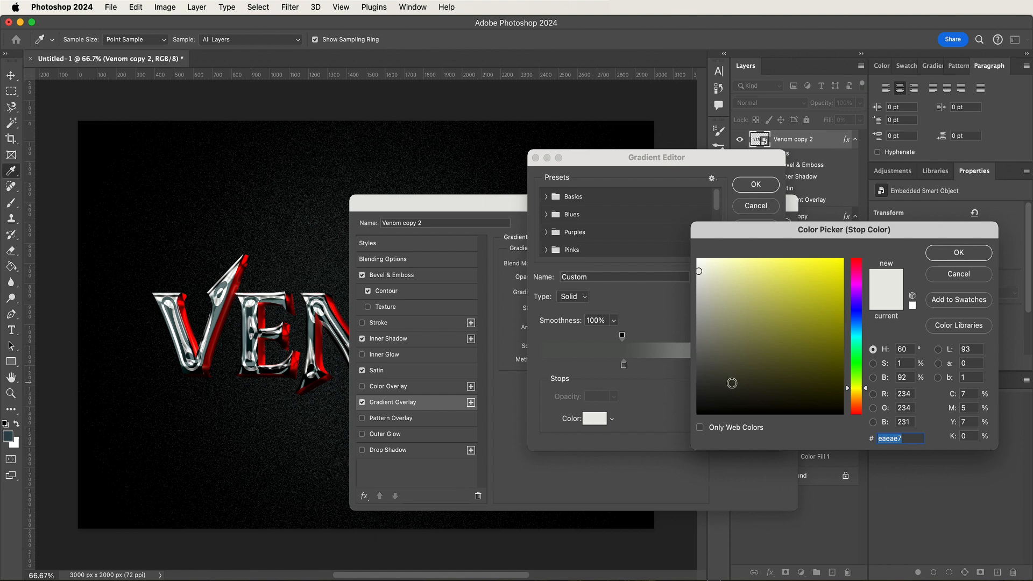
pyautogui.write('fff')
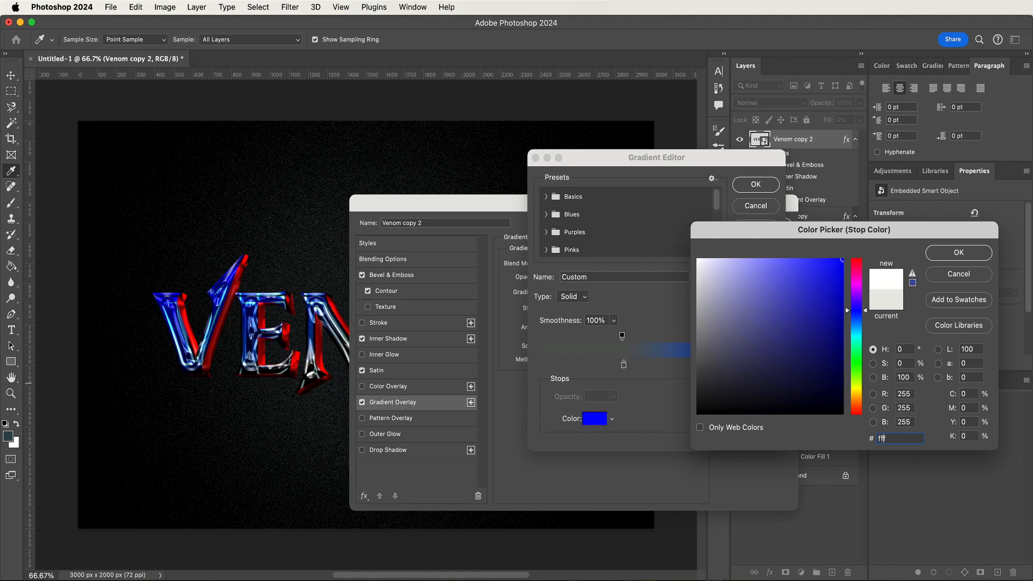
pyautogui.write('fff')
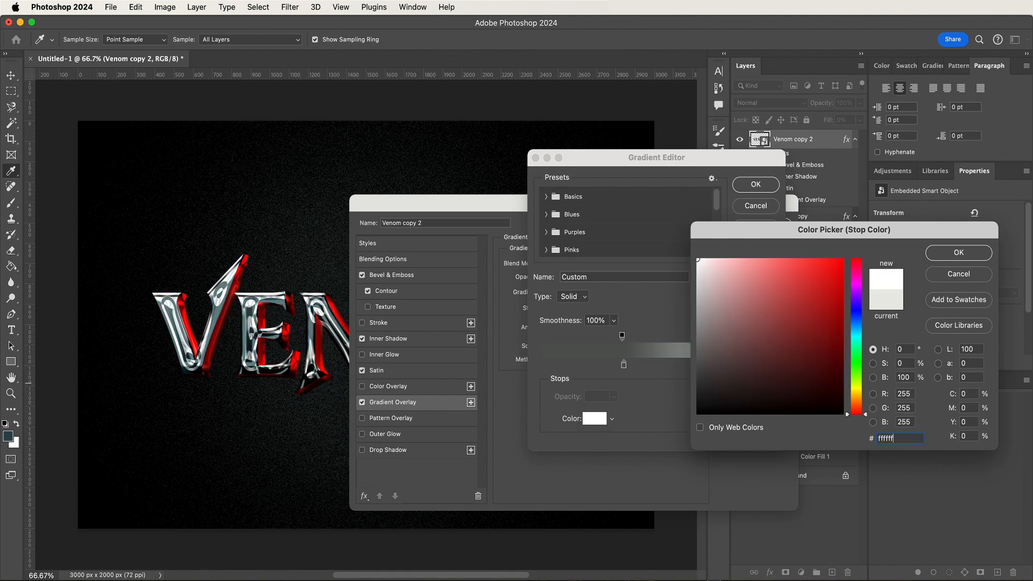
pyautogui.press('Return')
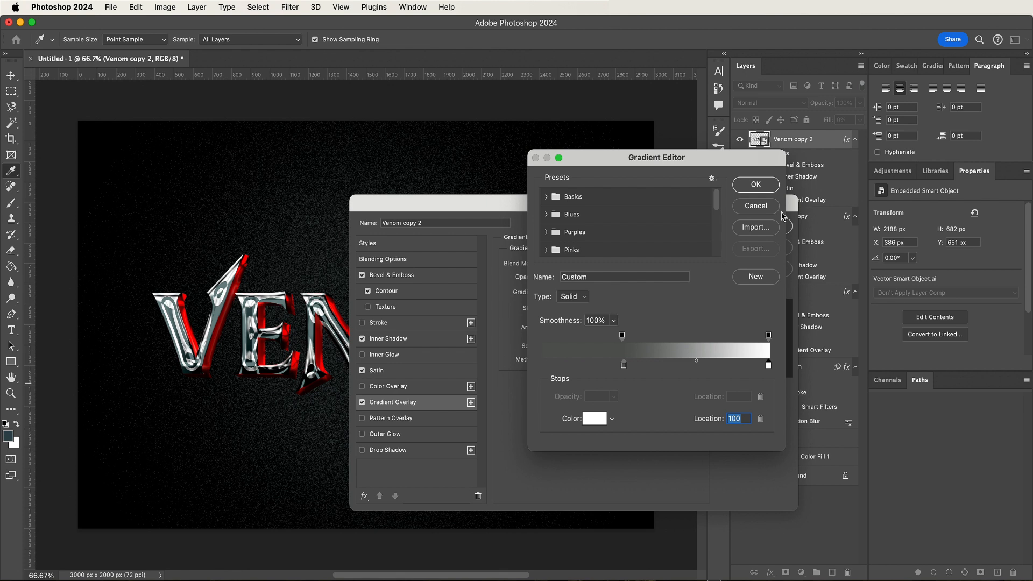
pyautogui.click(766, 187)
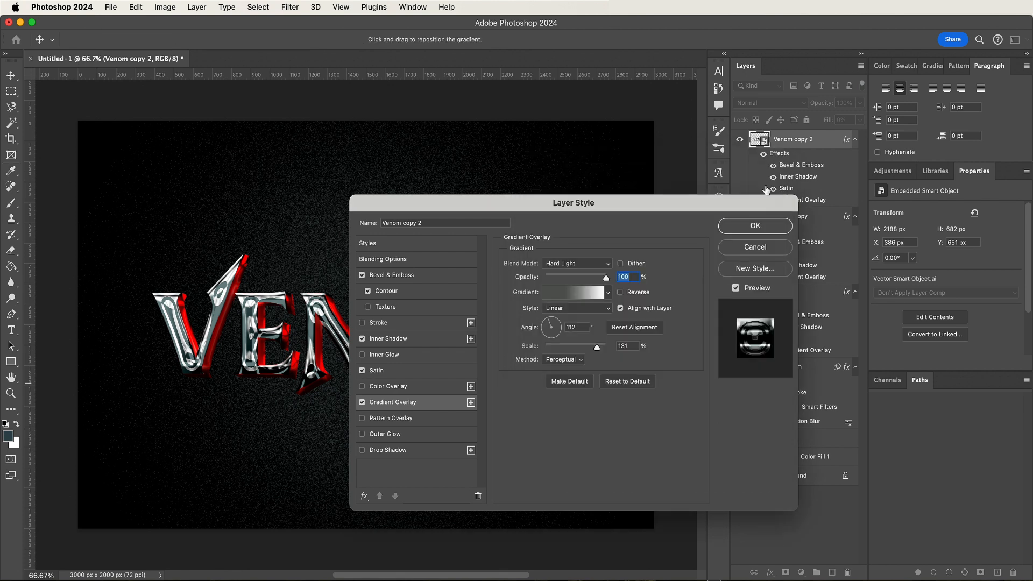
# Set the gradient overlay's angle to 90° and scale to 100%, and apply the layer style
pyautogui.doubleClick(574, 327)
pyautogui.write('90')
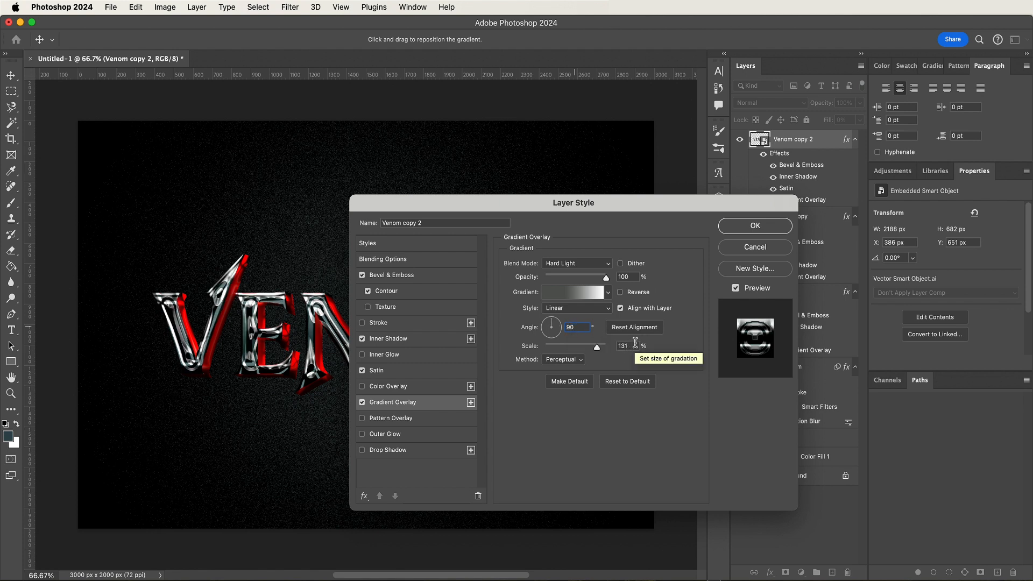
pyautogui.doubleClick(634, 344)
pyautogui.write('100')
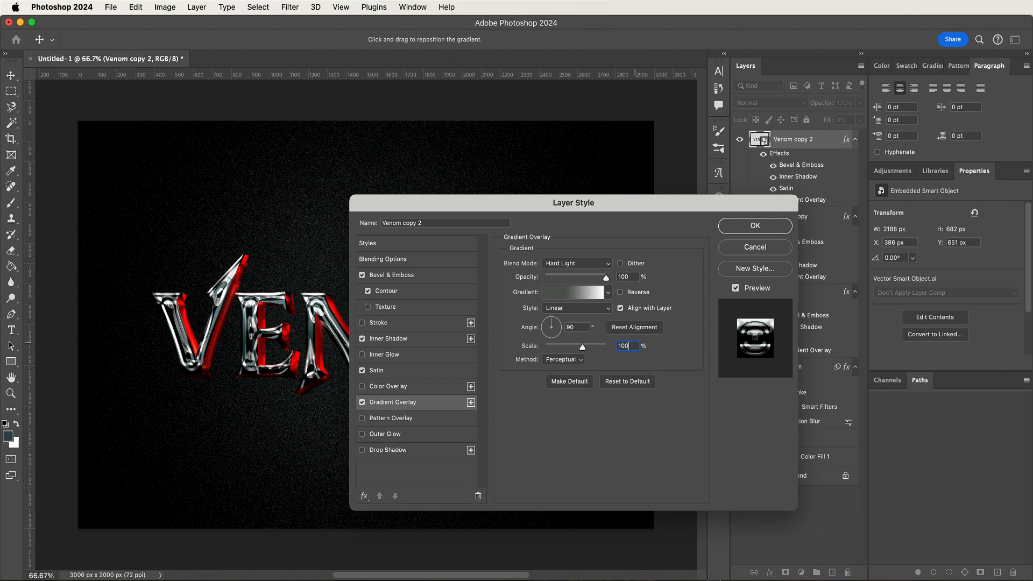
pyautogui.click(740, 226)
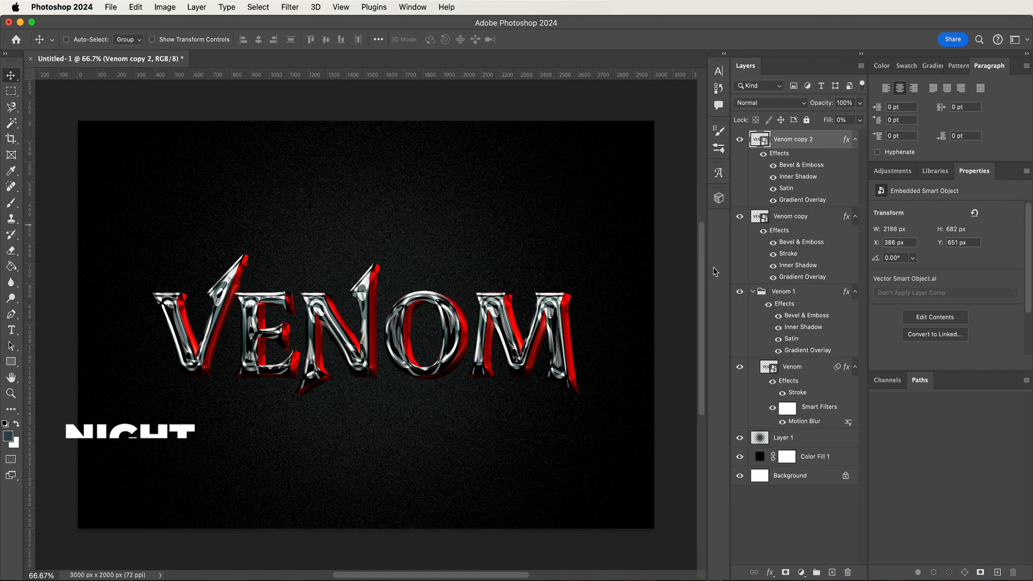